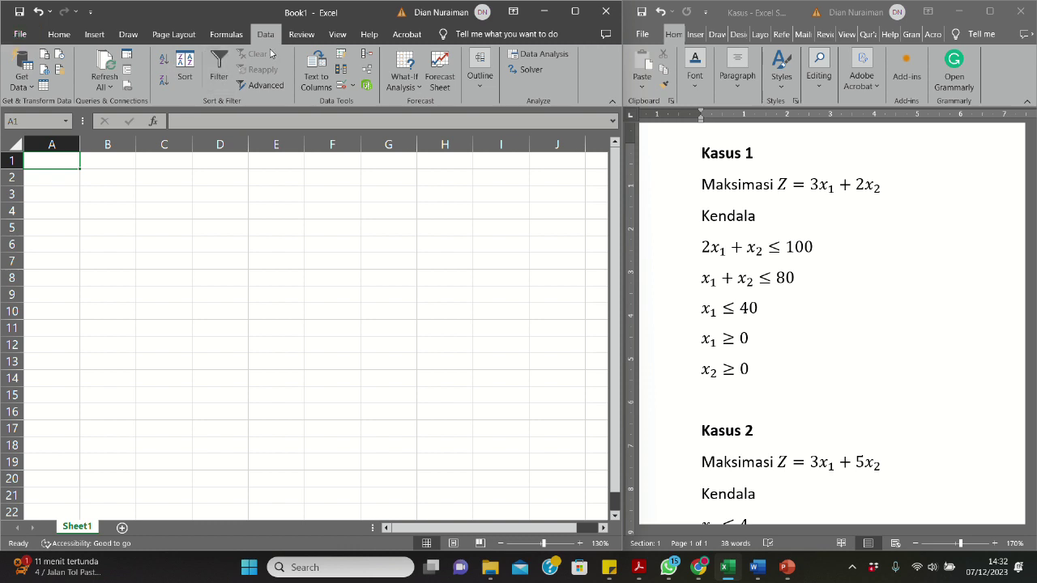
left_click(23, 36)
left_click(21, 41)
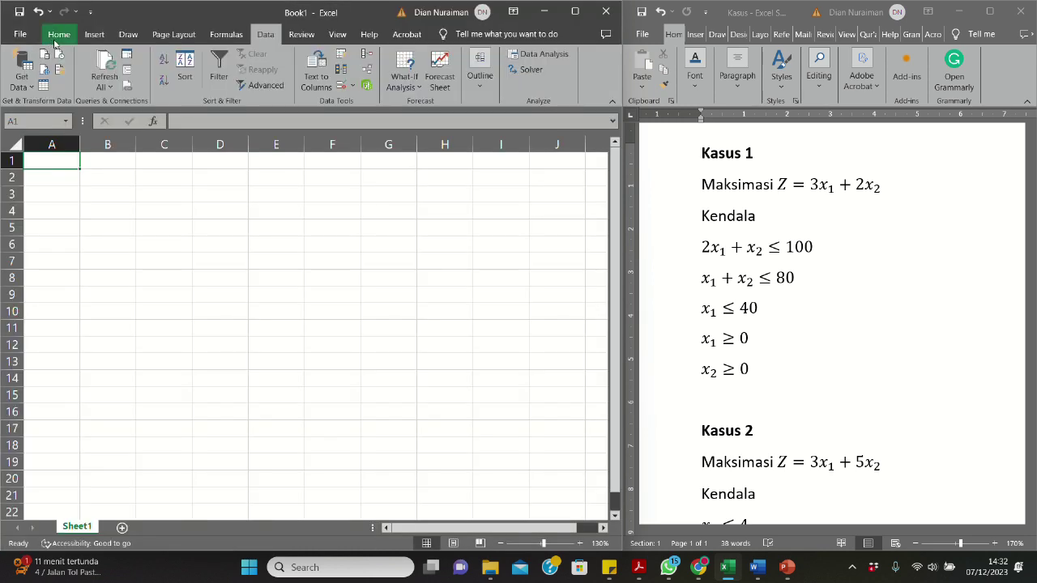
left_click(60, 40)
left_click(173, 35)
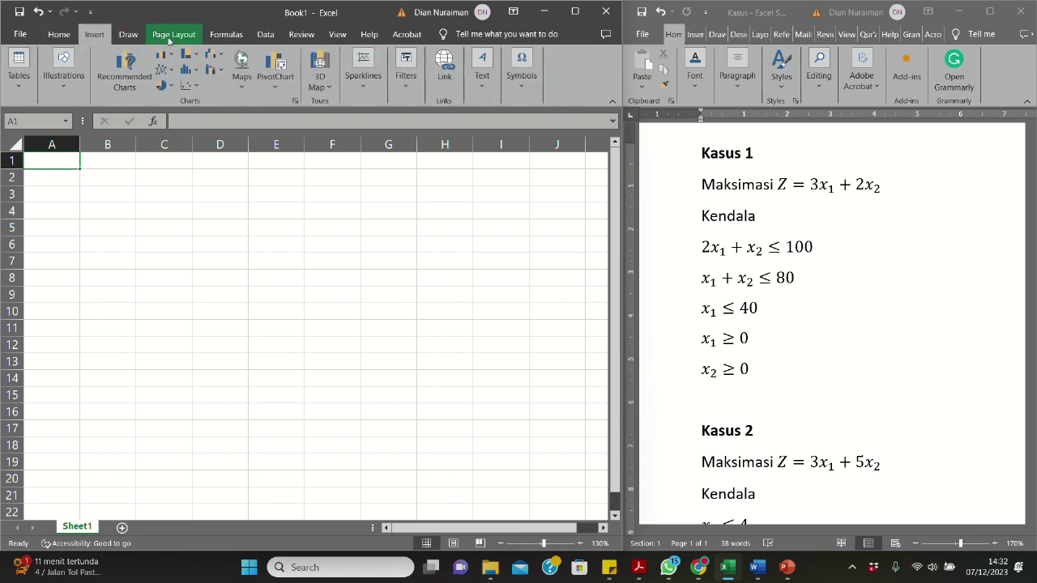
left_click(261, 38)
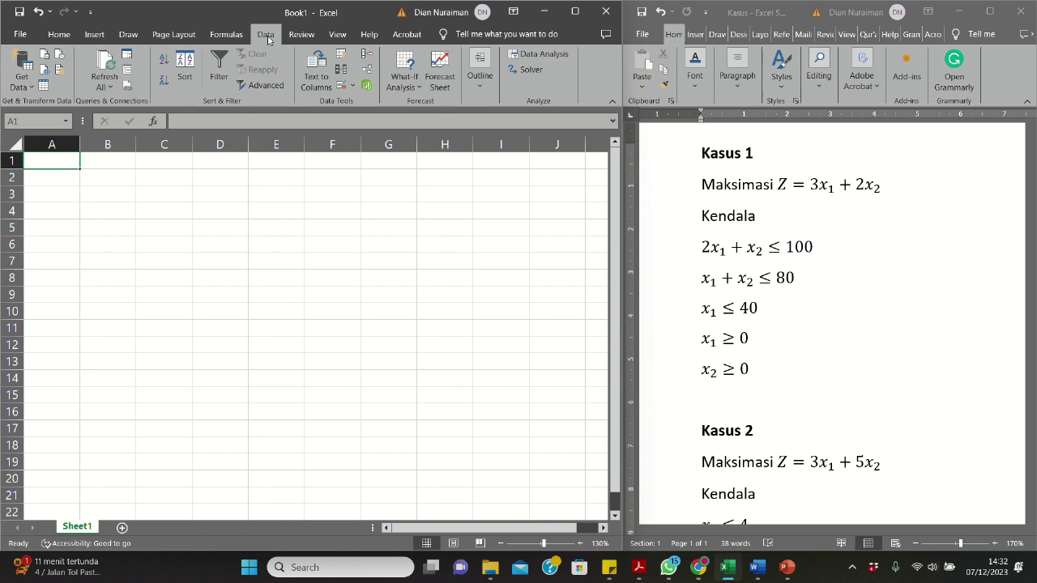
Reset all Solver parameters, and reopen the Solver to check its settings
left_click(525, 73)
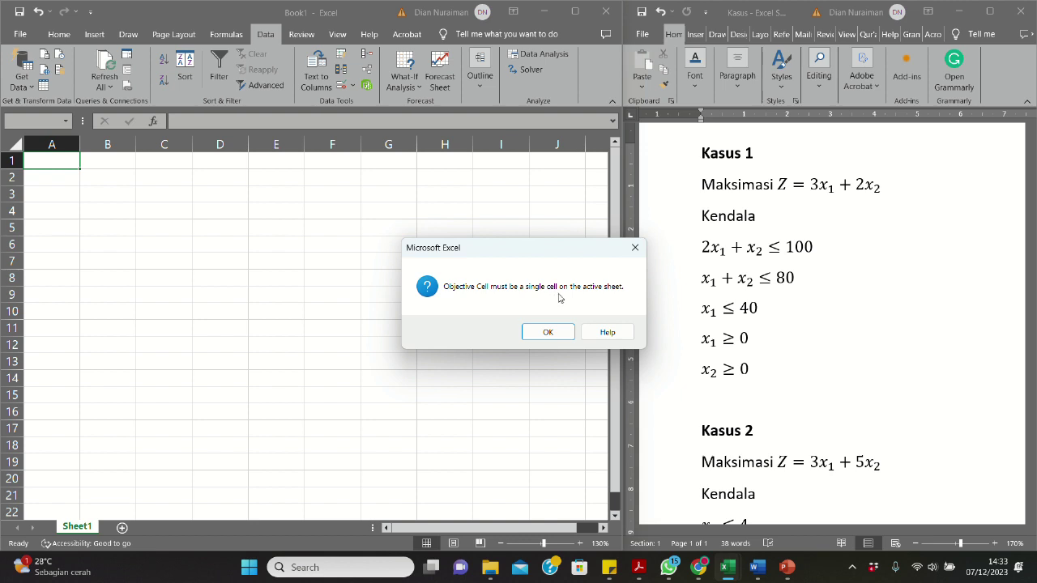
left_click(633, 248)
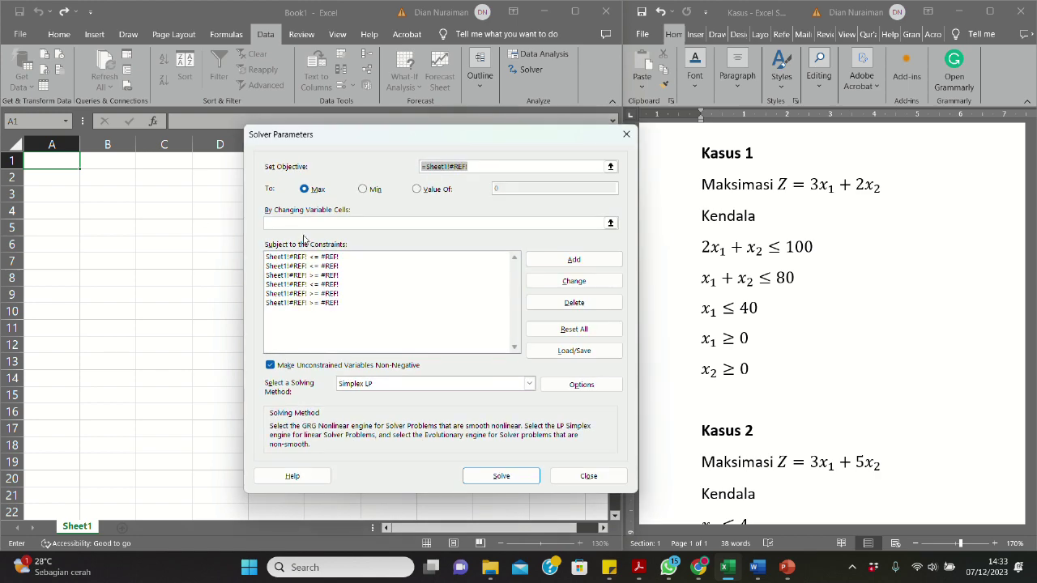
left_click(578, 330)
left_click(527, 332)
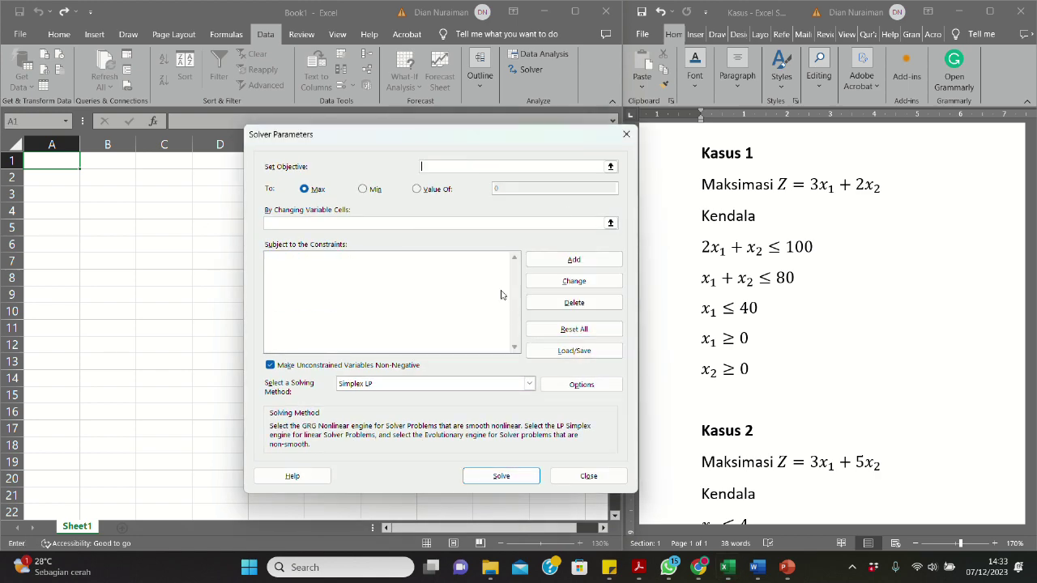
left_click(626, 134)
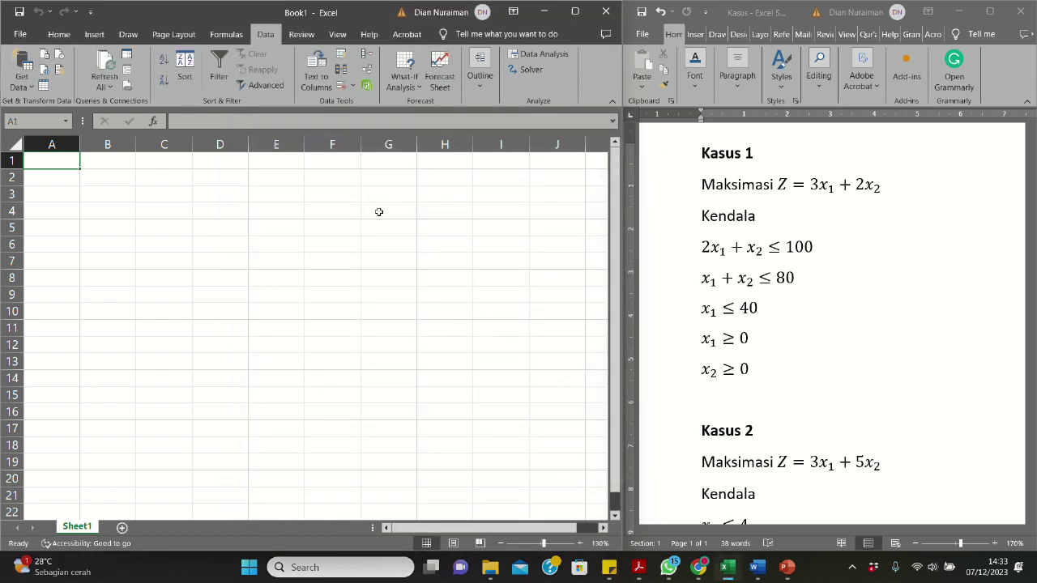
left_click(531, 73)
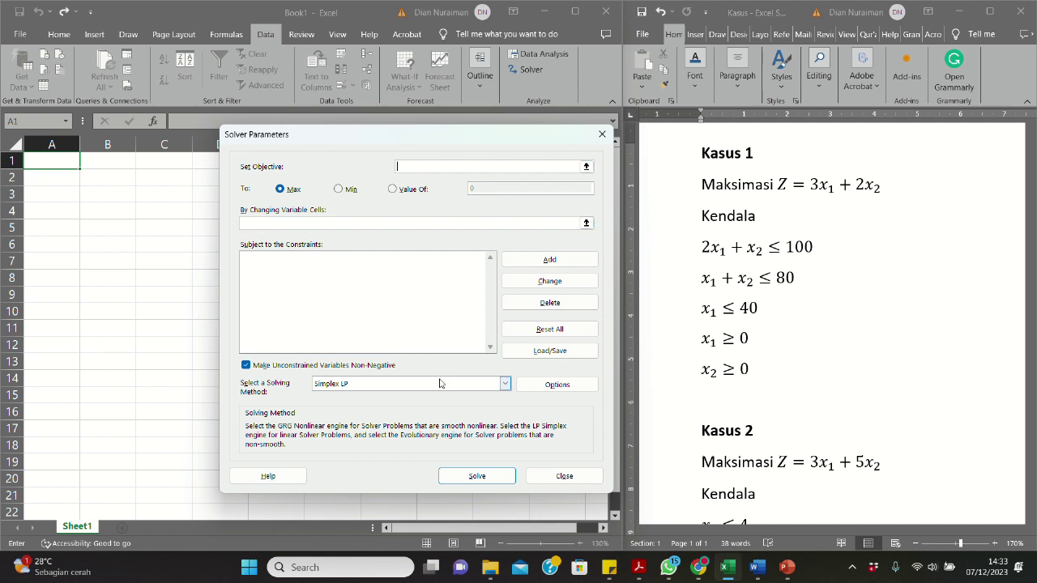
left_click(565, 477)
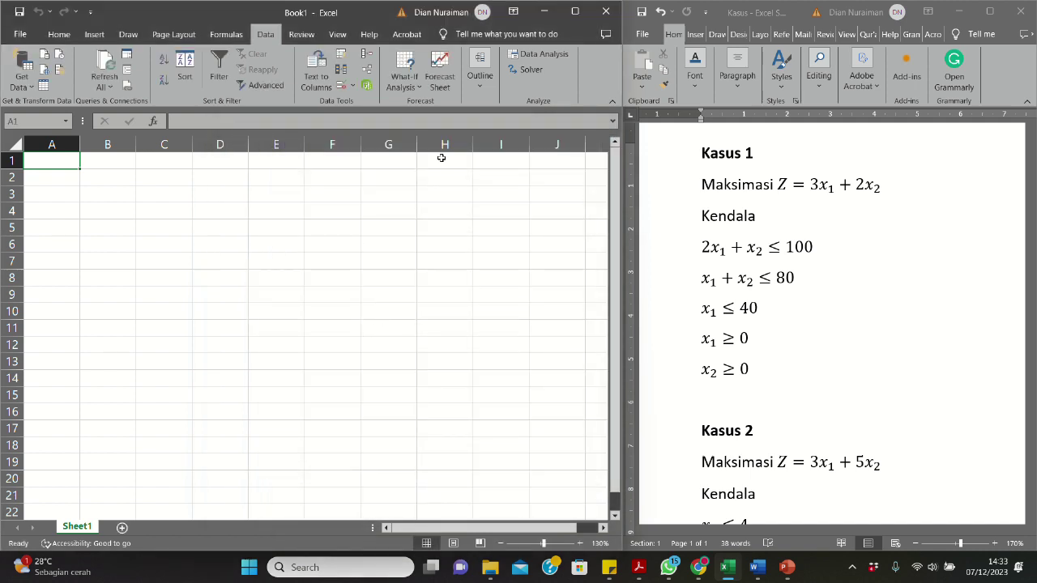
Examine the Solver Add-in entry and the Excel Add-ins management choice in the program options, leaving without changes
left_click(23, 37)
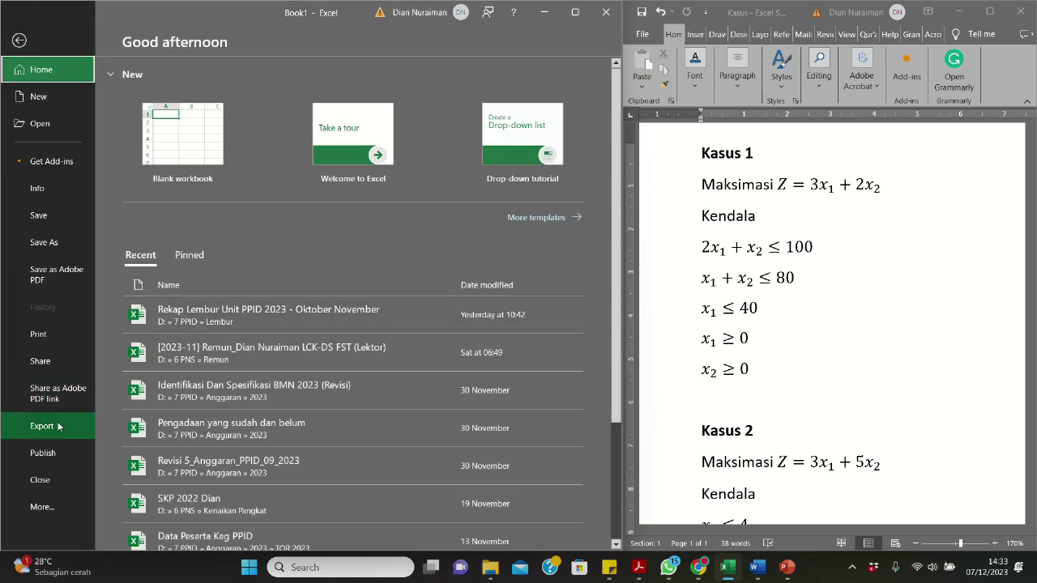
left_click(53, 508)
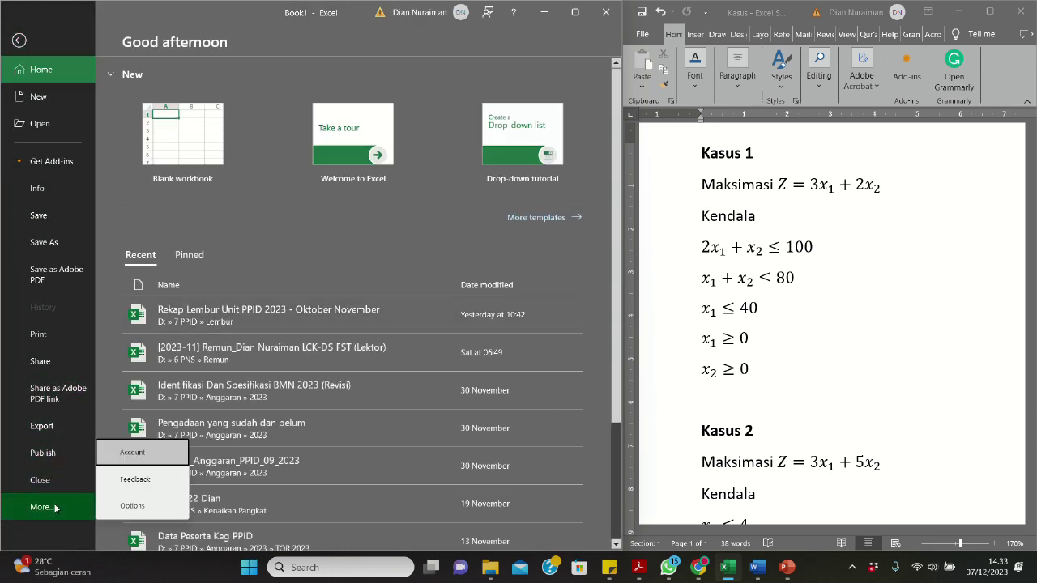
left_click(133, 505)
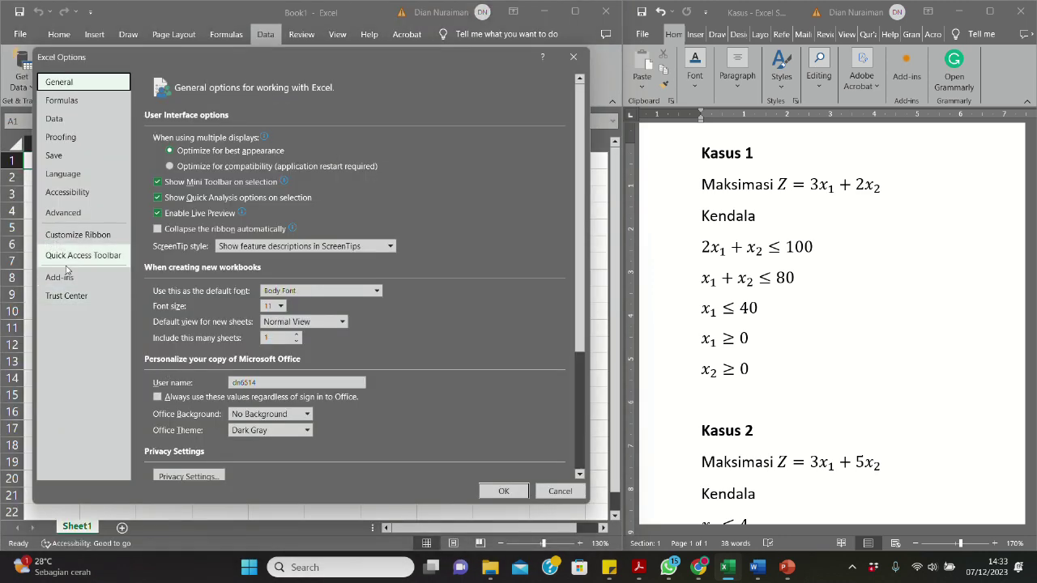
left_click(63, 278)
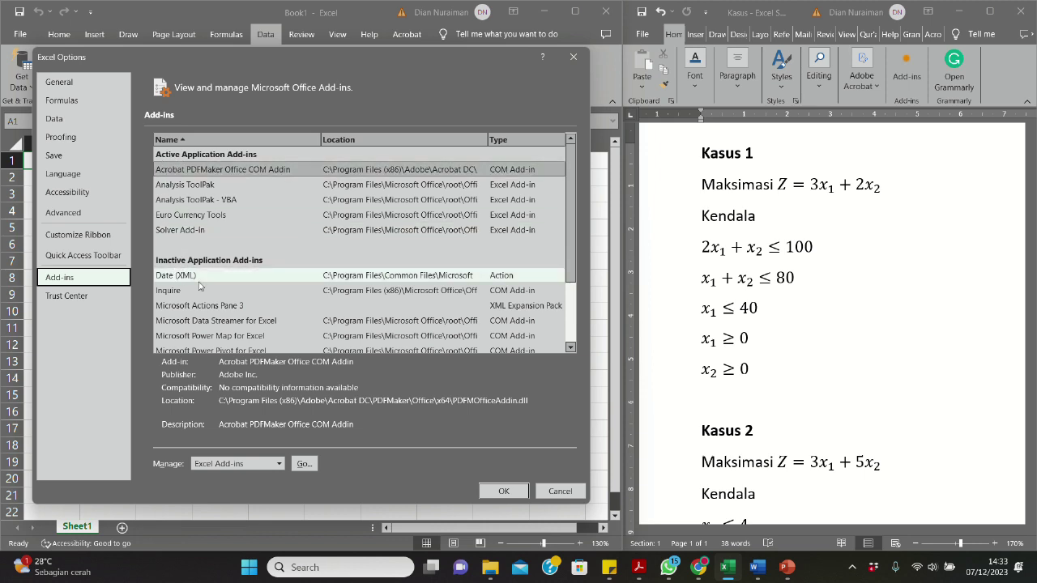
left_click(176, 233)
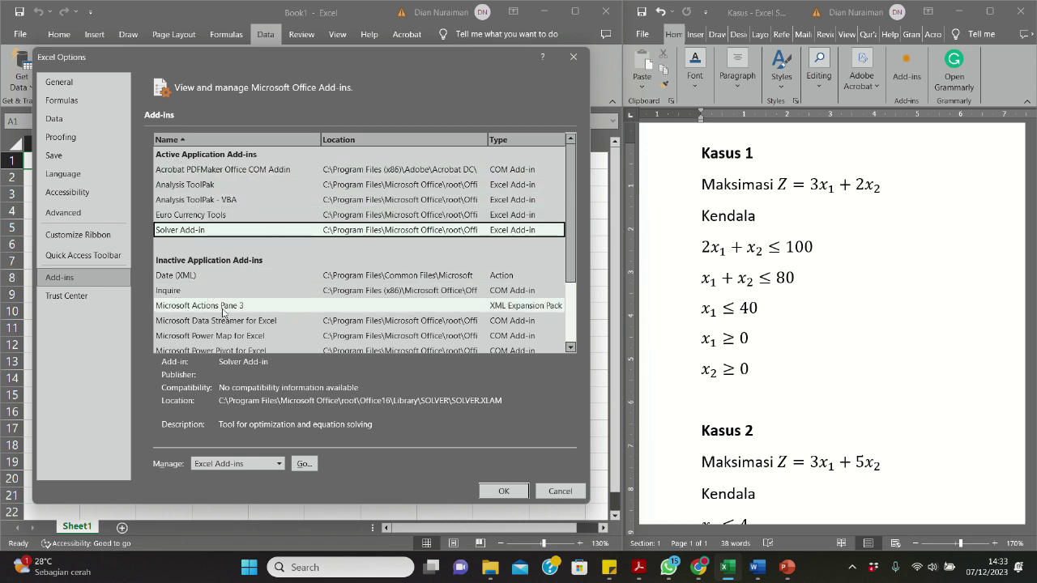
left_click(191, 277)
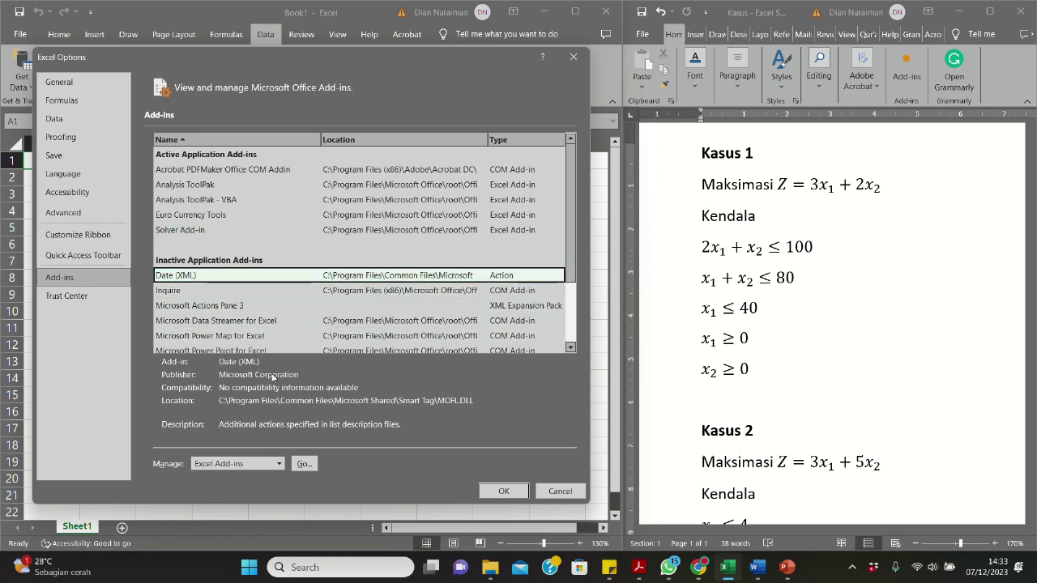
left_click(233, 464)
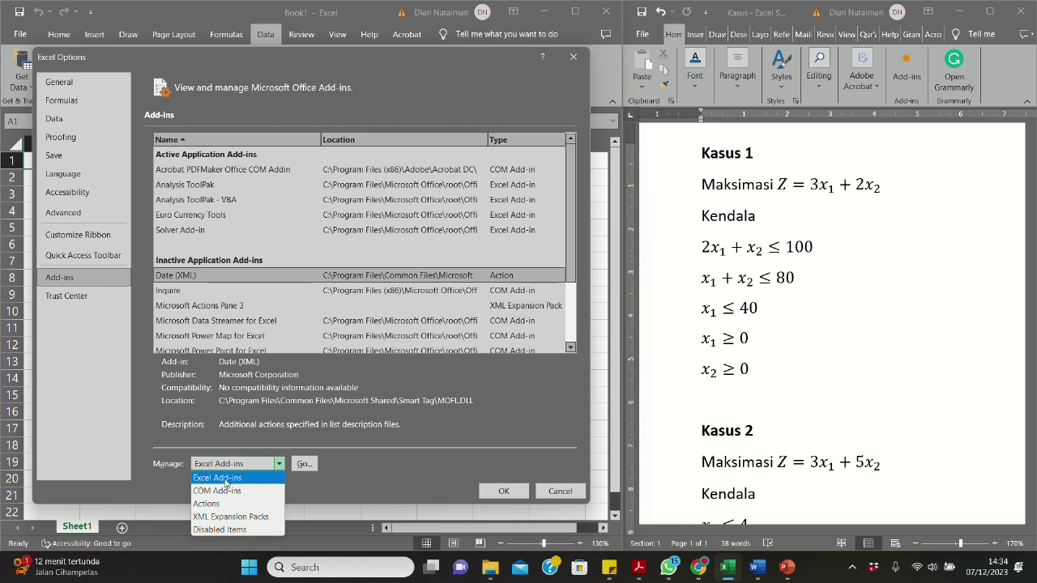
left_click(226, 479)
left_click(239, 467)
left_click(352, 466)
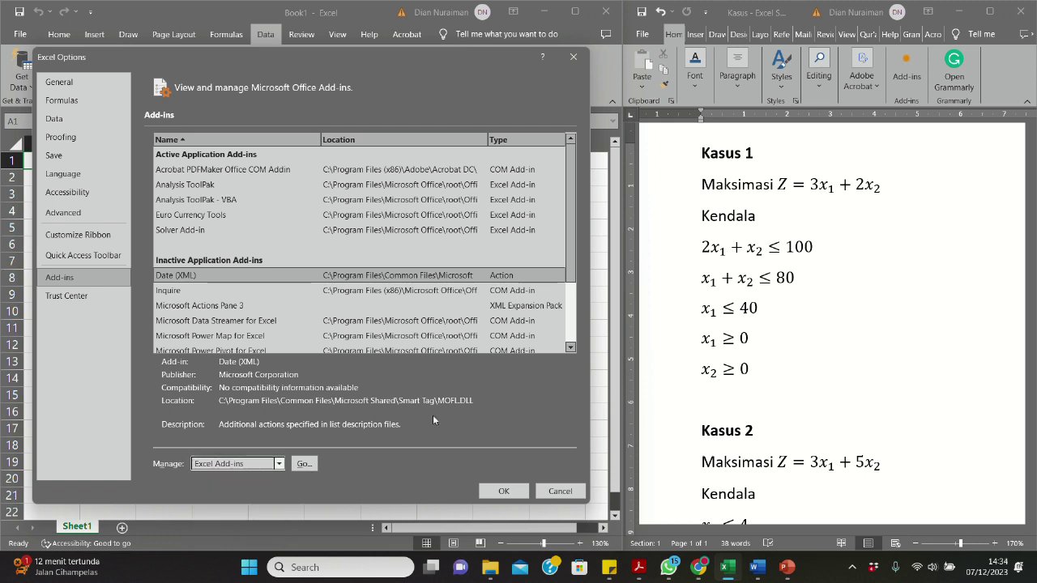
left_click(559, 491)
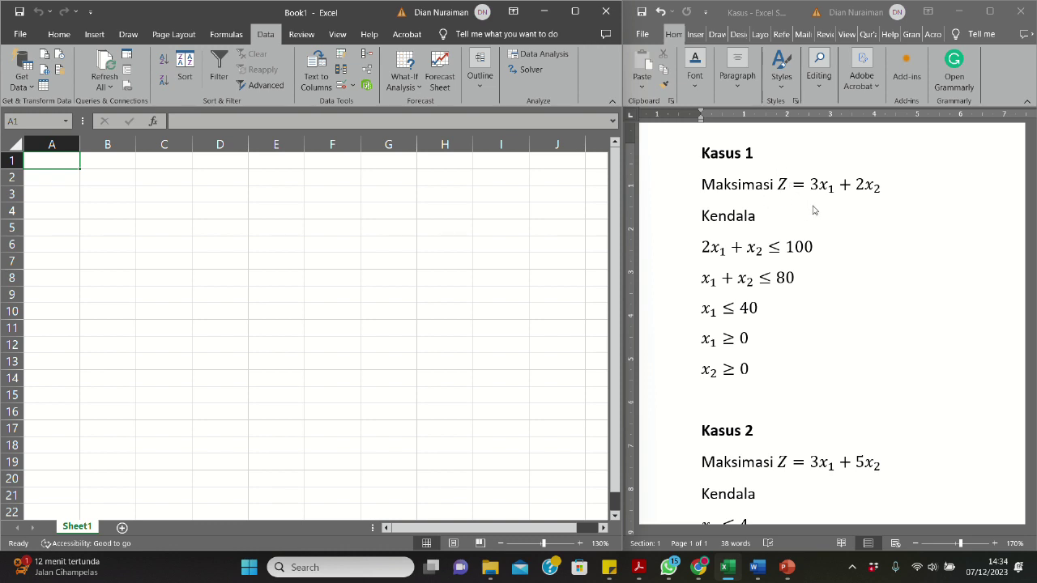
Switch to the Pemrograman Linear presentation in PowerPoint and review the Contoh 1 slides up to its mathematical model
left_click(786, 567)
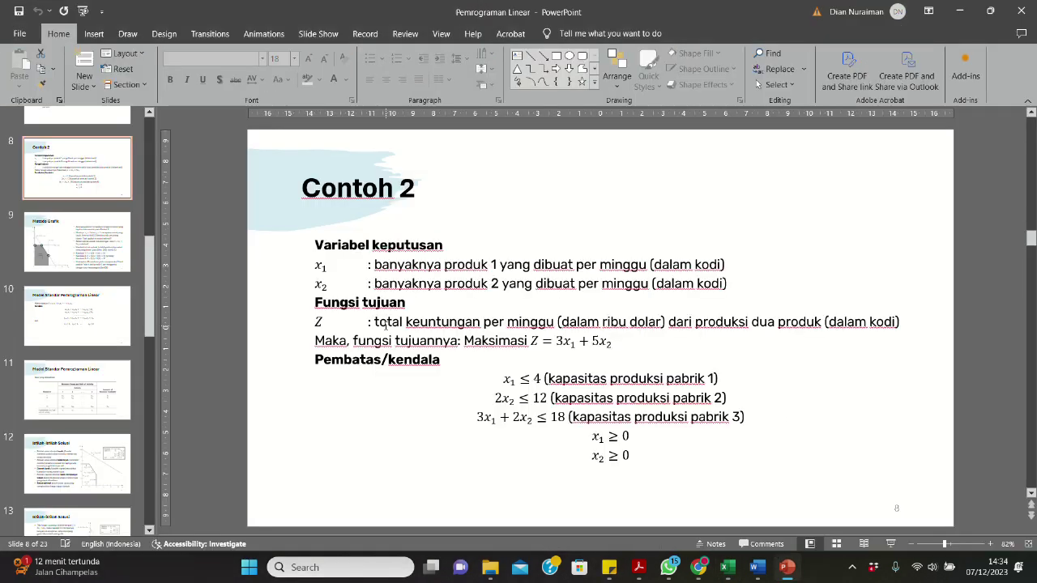
scroll(94, 217, "up", 5)
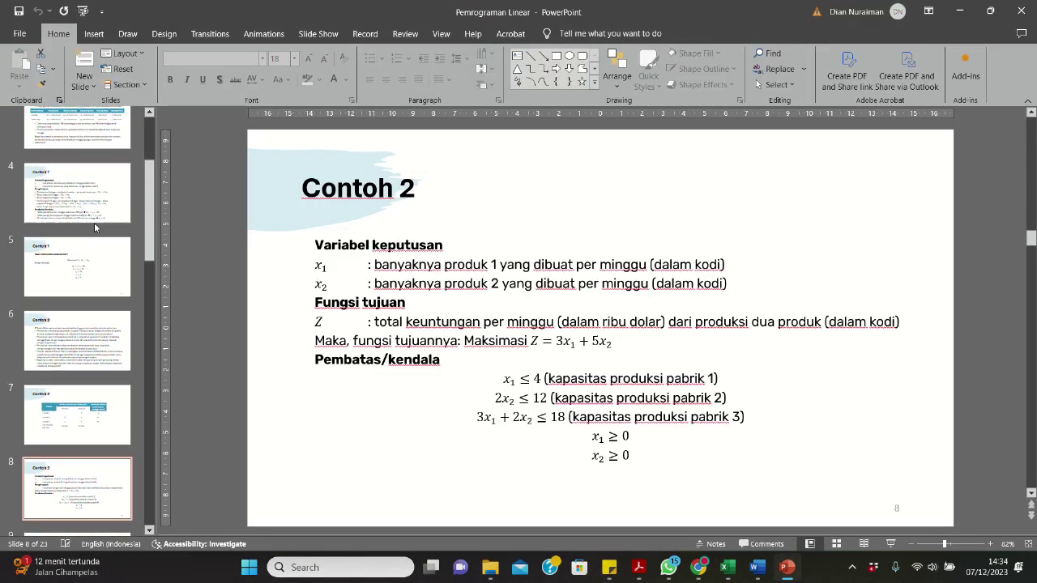
left_click(85, 274)
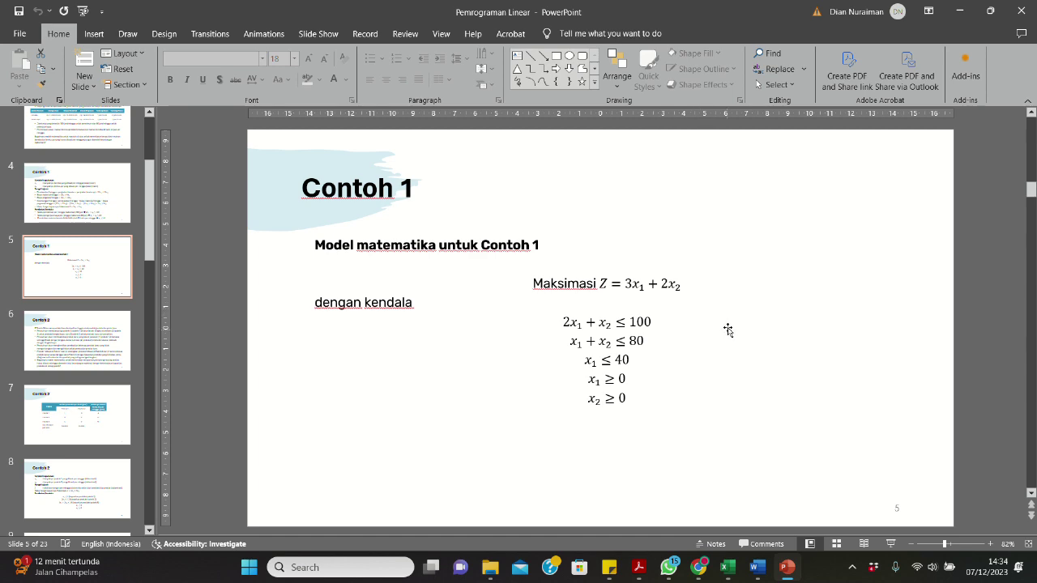
left_click(74, 209)
scroll(81, 209, "up", 1)
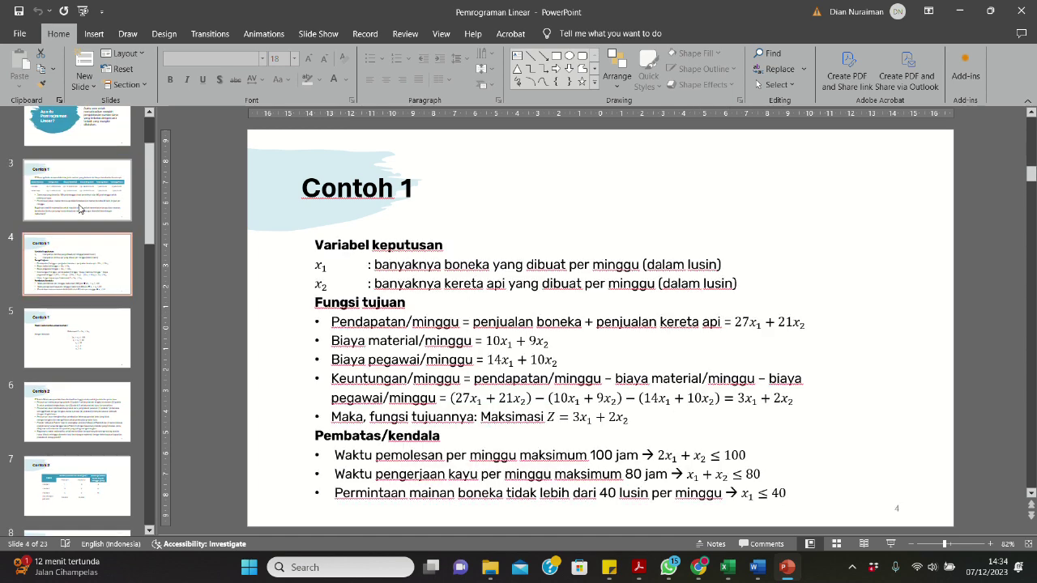
left_click(81, 209)
left_click(79, 247)
left_click(113, 342)
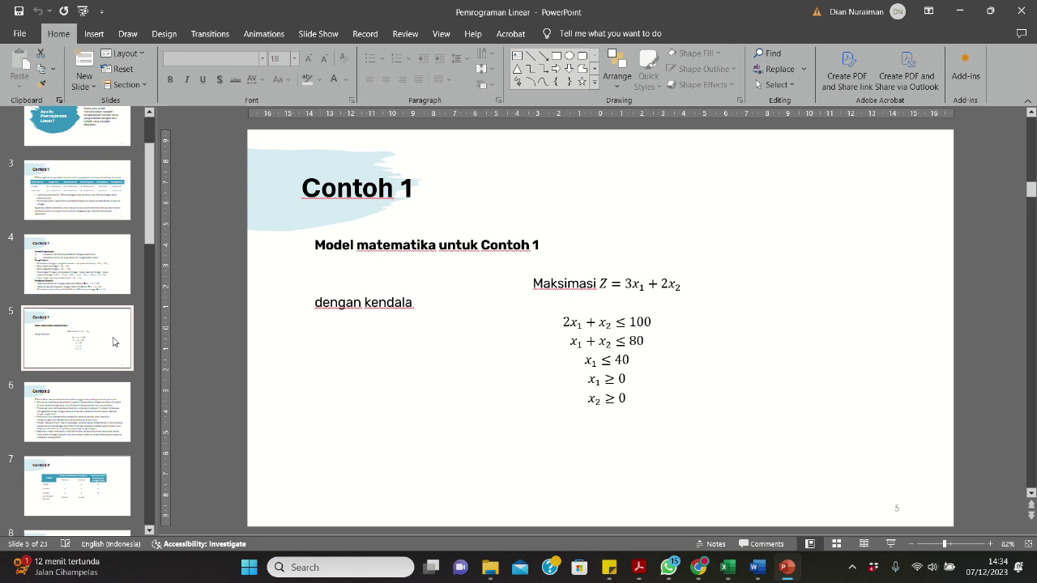
Return to the Excel workbook and enter the heading "Variabel Keputusan" in cell A1
key("alt+Tab")
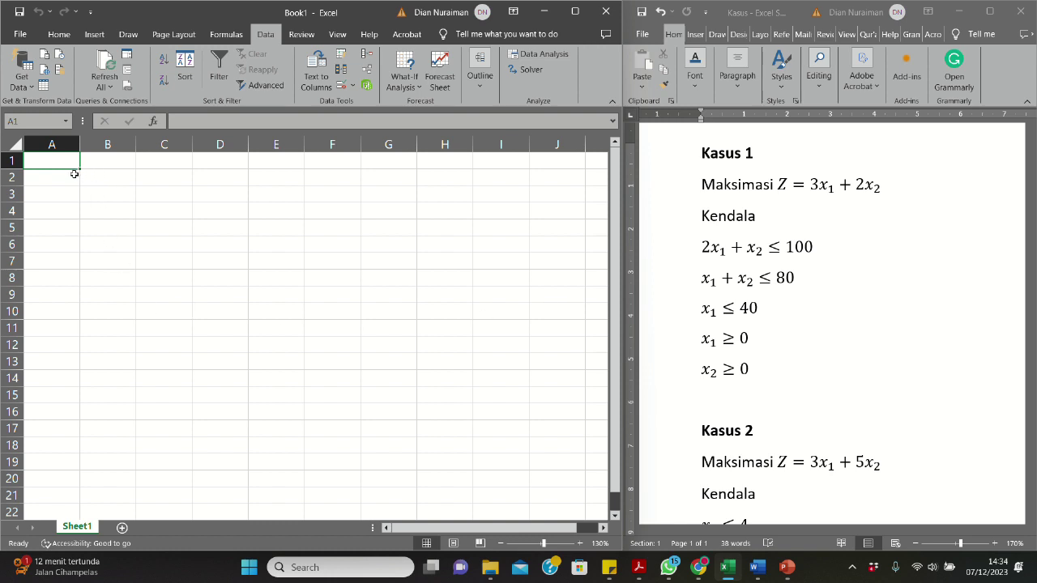
type("V")
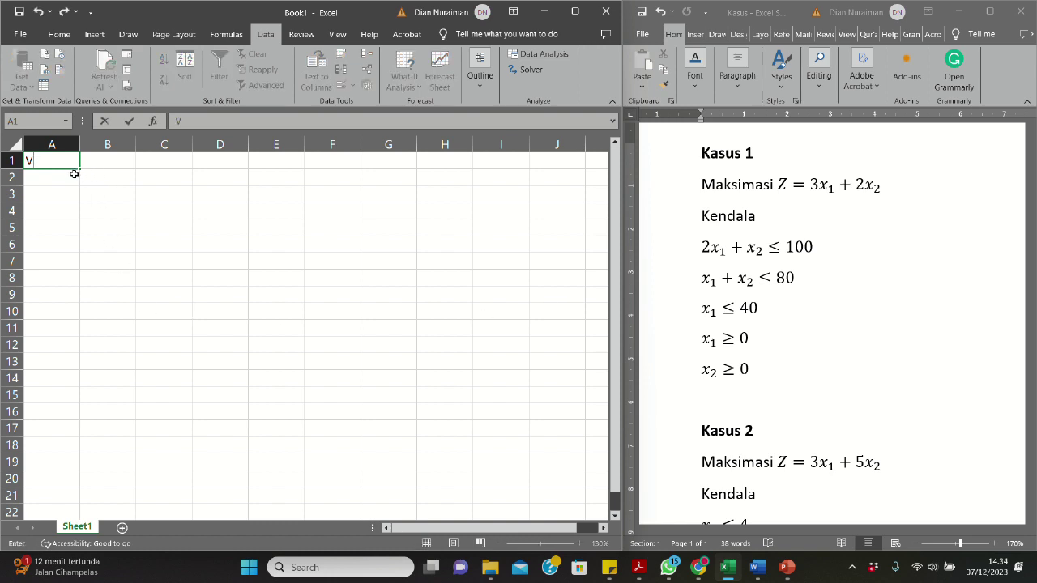
type("ariabel")
key("ctrl+Return")
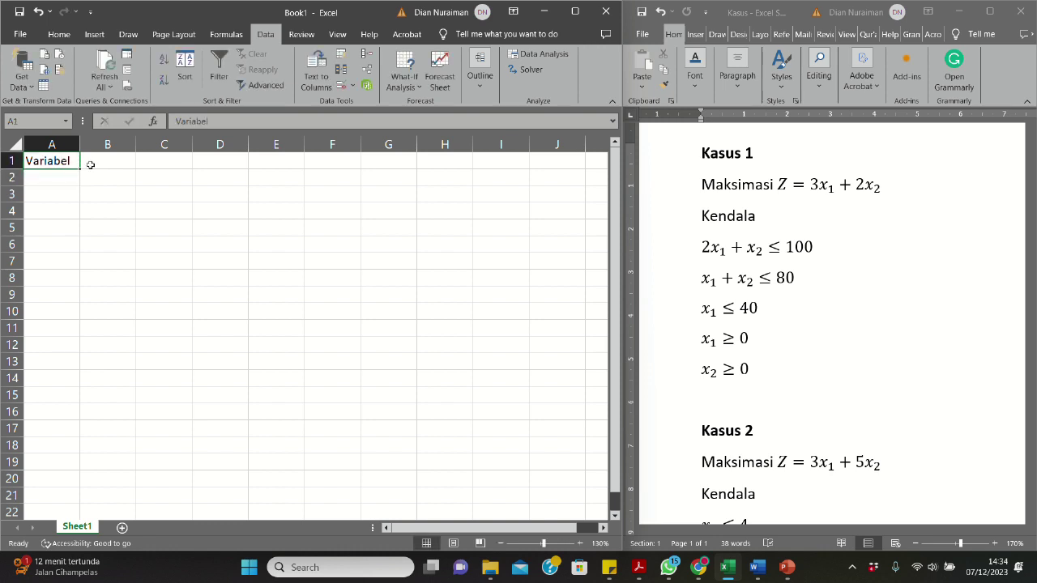
double_click(76, 165)
type("Keputusan")
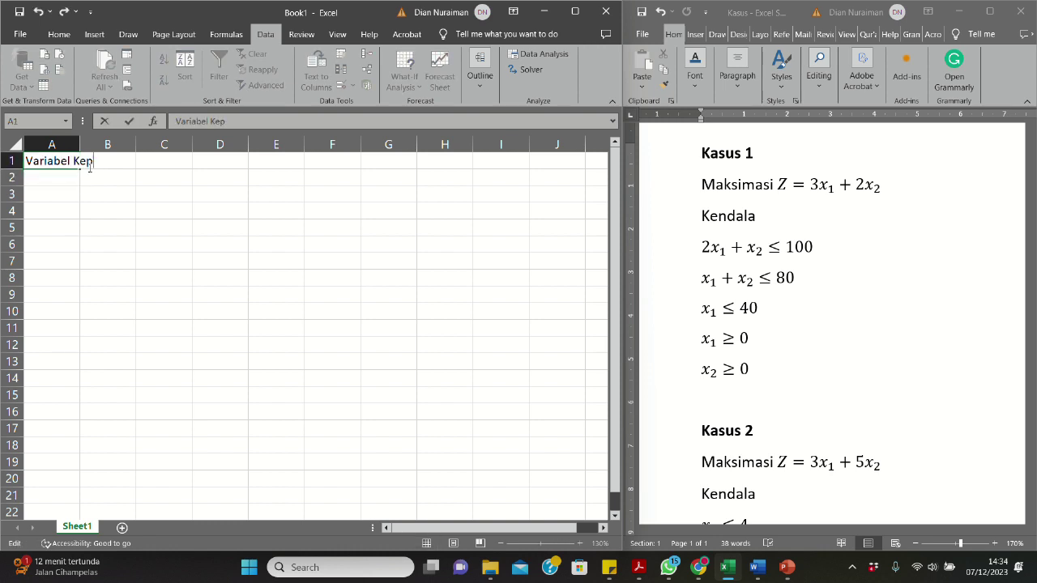
key("Return")
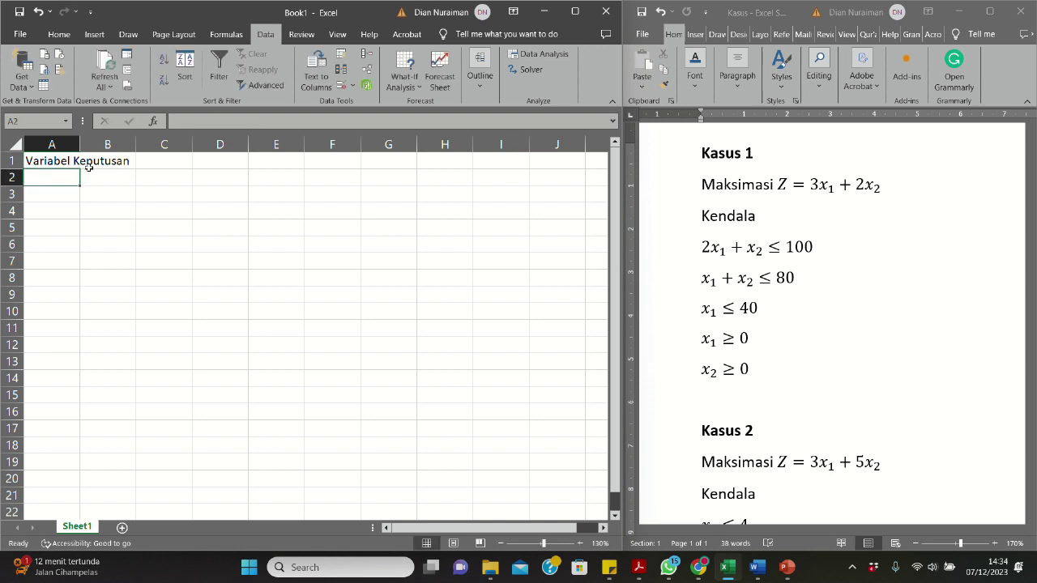
left_click(47, 162)
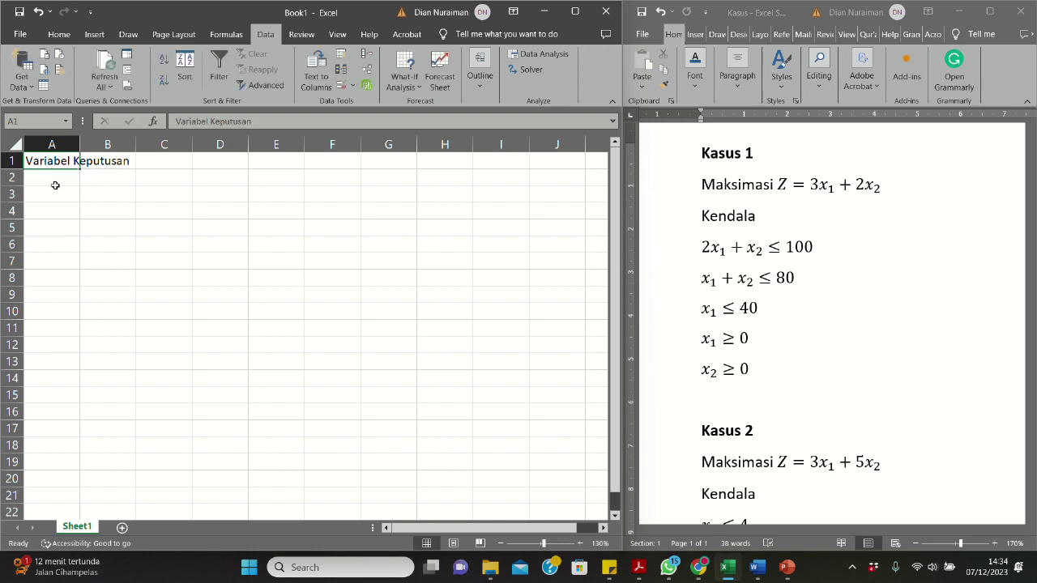
Enter the decision variable labels x1 in cell A2 and x2 in cell A3
left_click(53, 183)
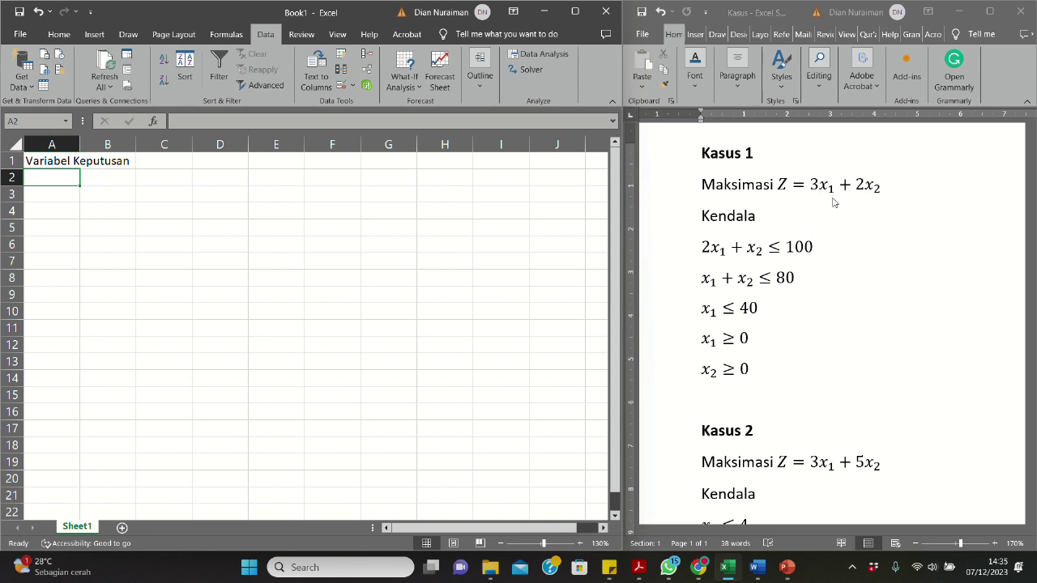
type("x")
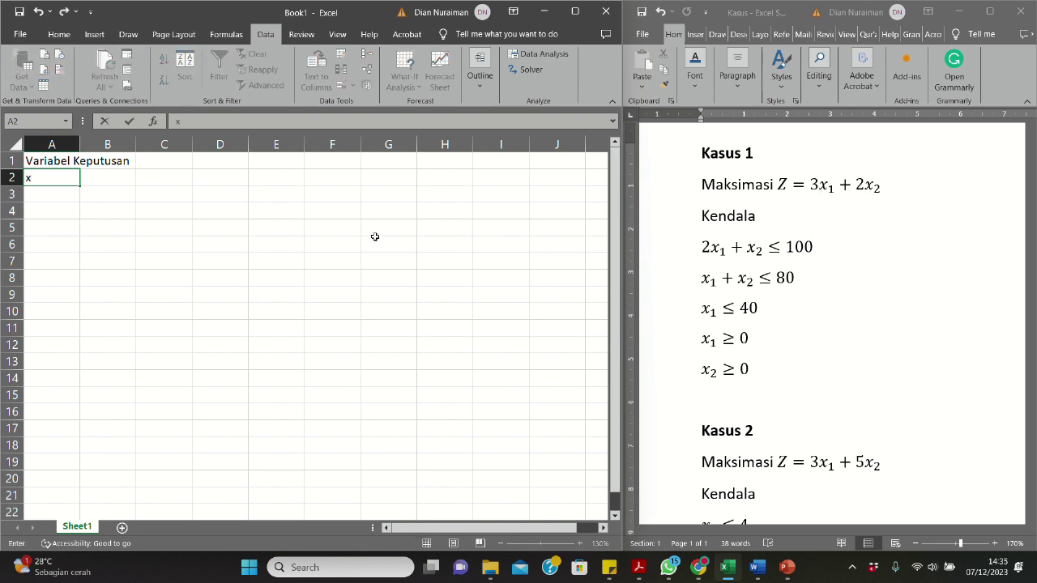
type("1")
key("Return")
type("x2")
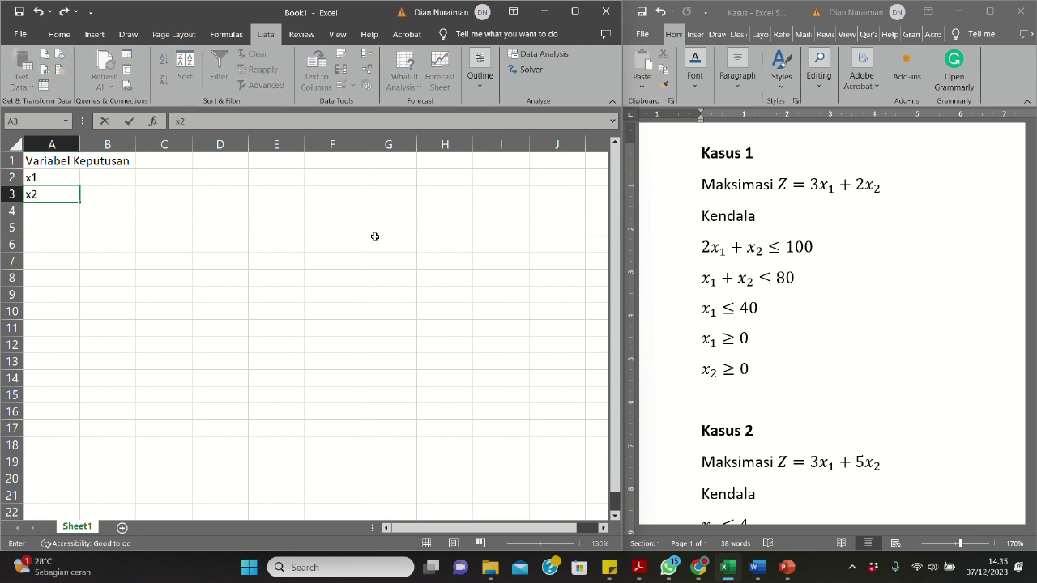
key("Return")
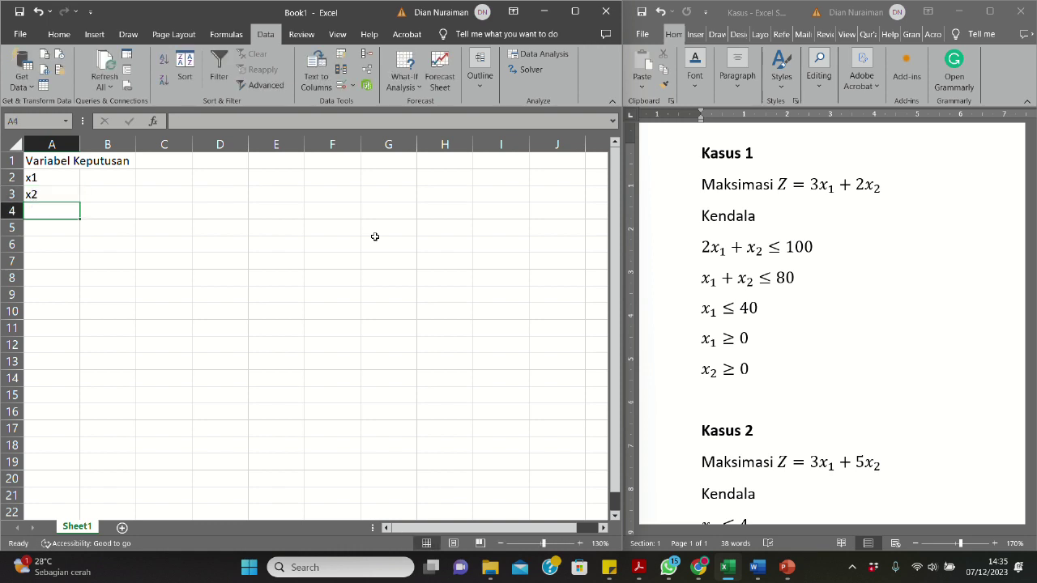
Enter the starting value 0 for both decision variables, x1 in cell B2 and x2 in cell B3
key("Return")
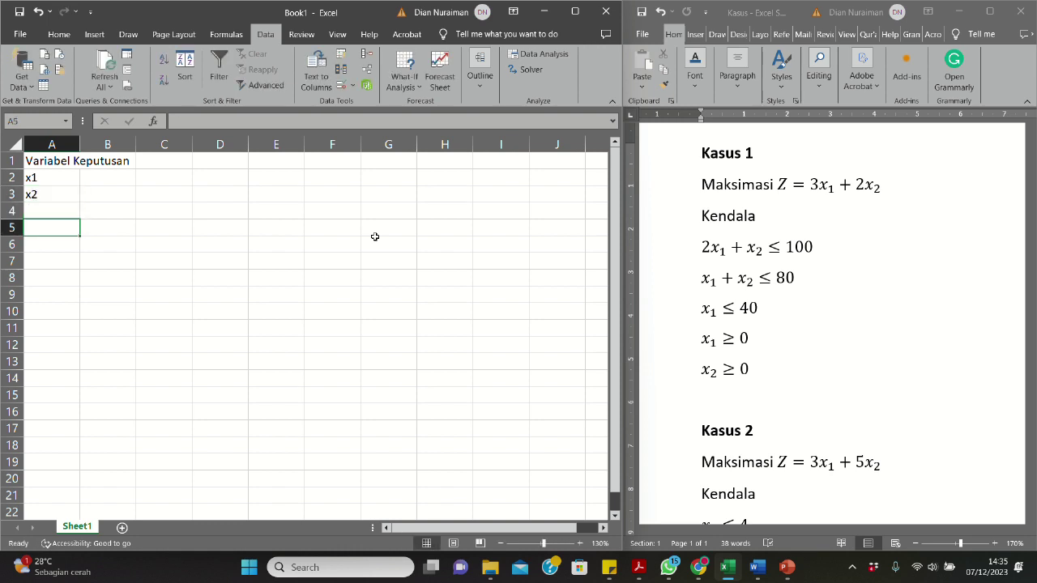
key("Up")
key("Up")
key("Up")
key("Right")
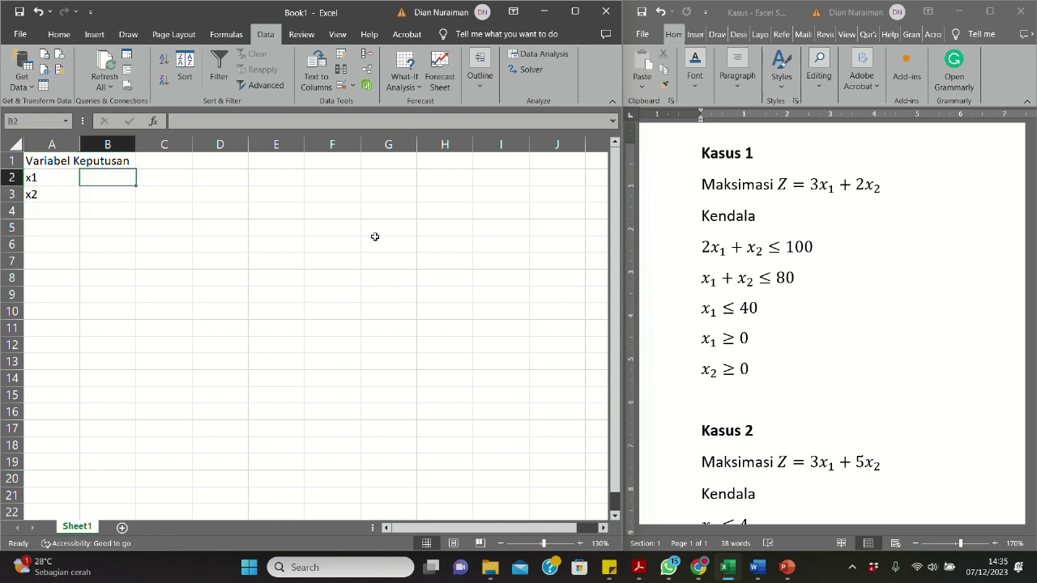
type("0")
key("Return")
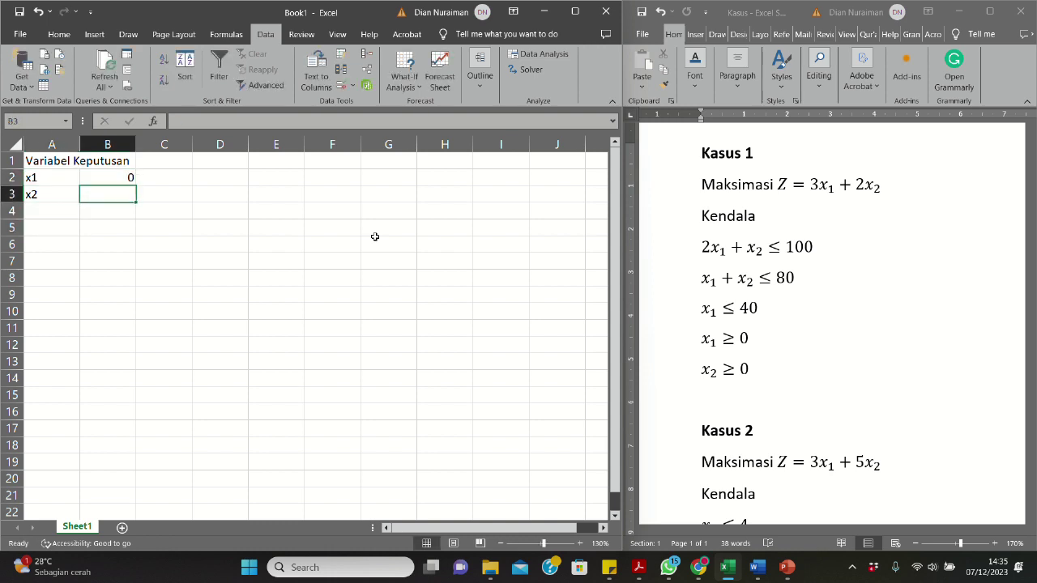
type("0")
key("Return")
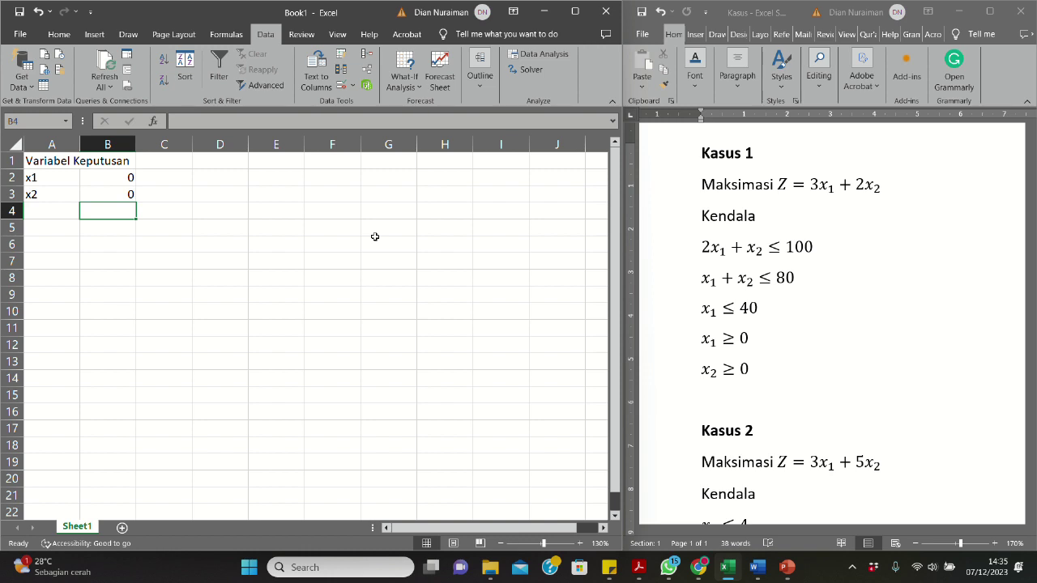
Enter the heading "Fungsi Objektif" in A5 and the label "Maksimasi" in A6, widening column A to fit the label
key("Down")
key("Left")
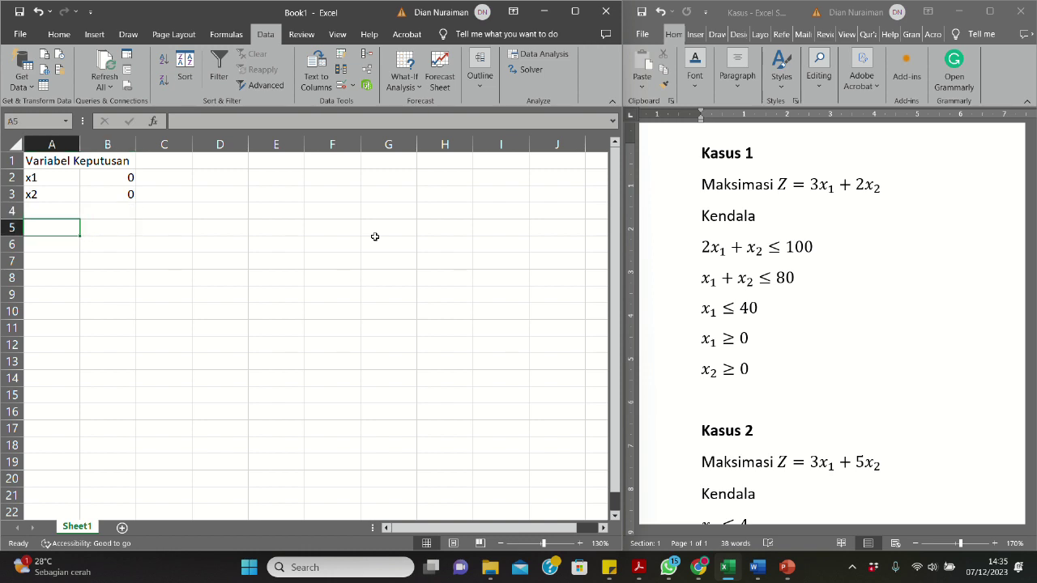
type("Fungsi Objektif")
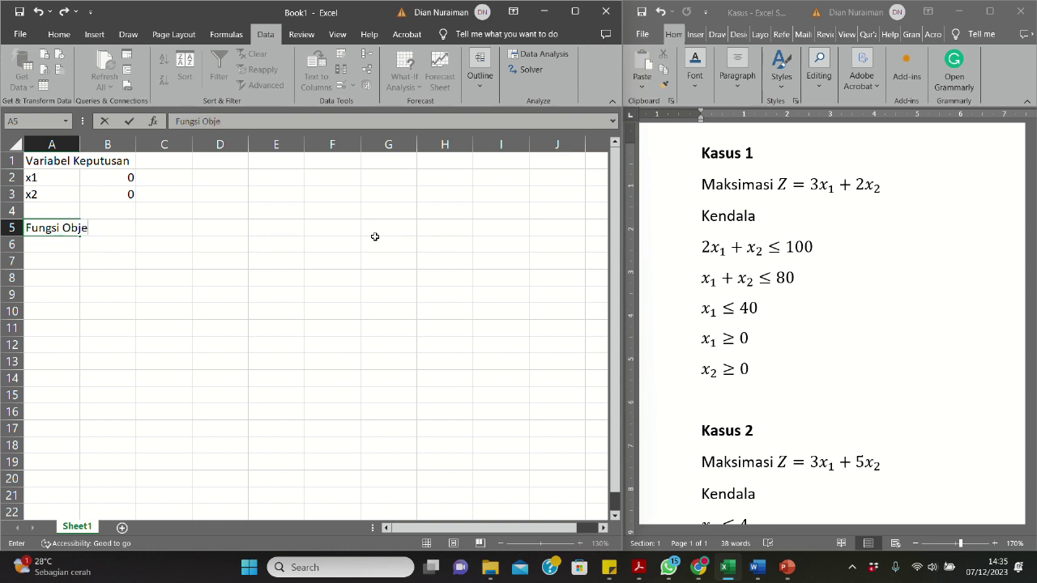
key("Return")
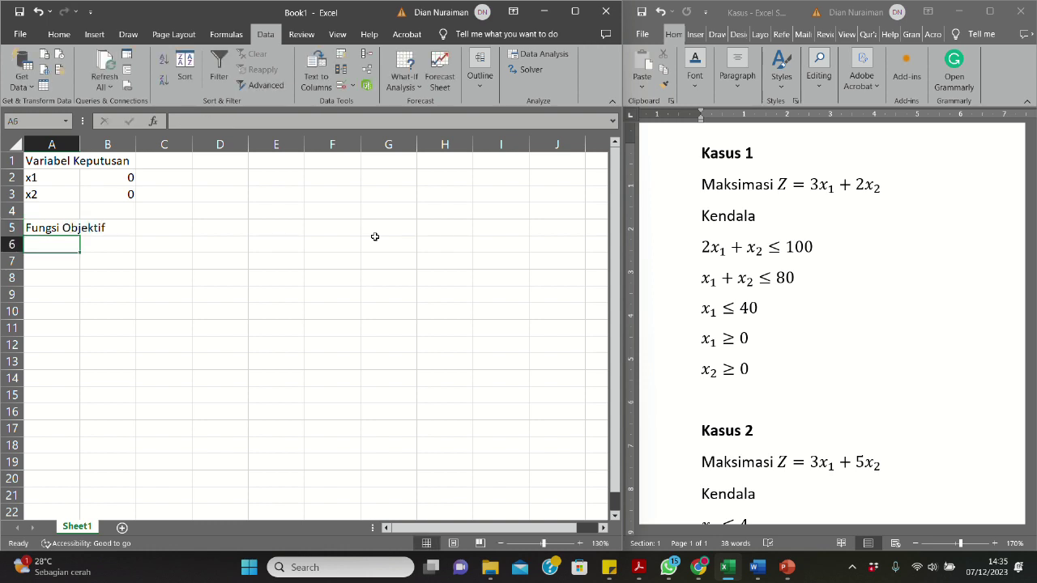
type("Mak")
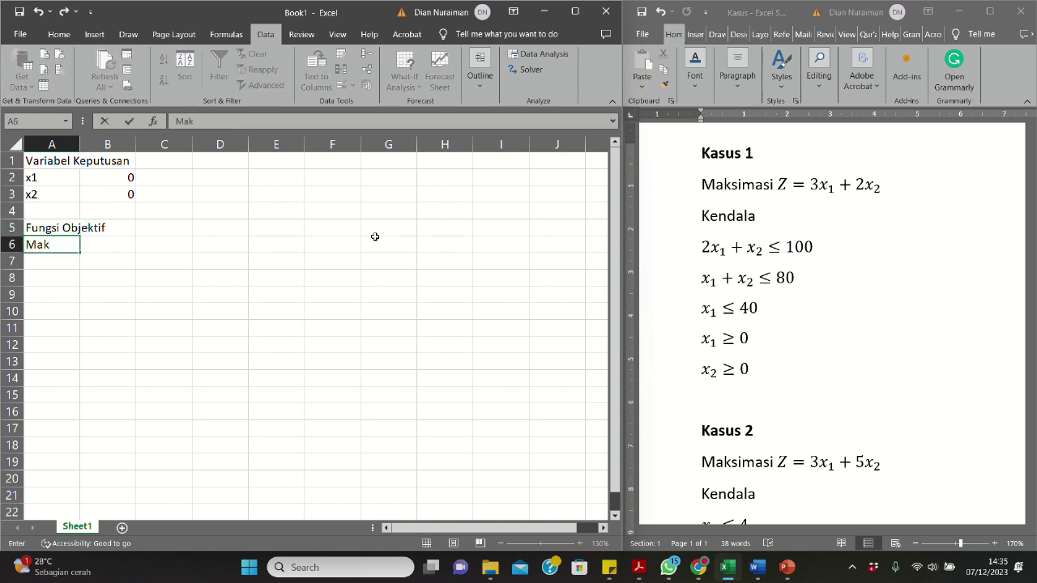
type("simas")
key("Tab")
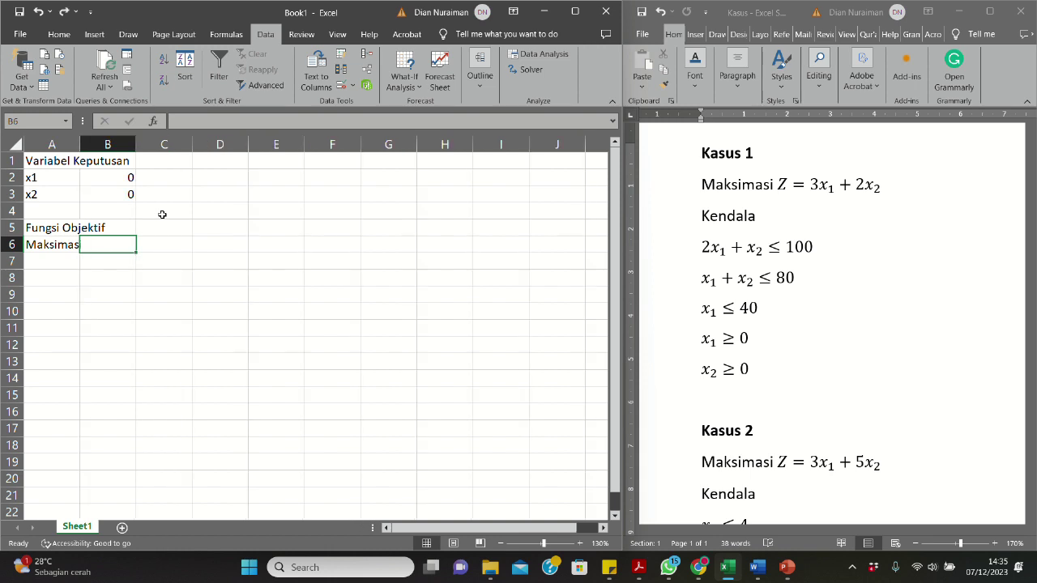
left_click_drag(79, 144, 94, 144)
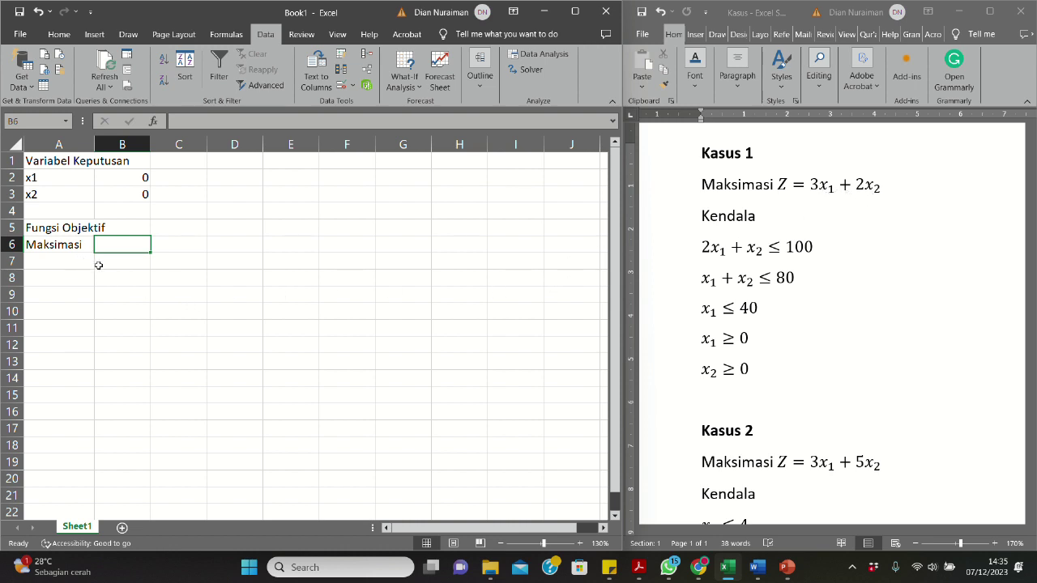
Enter the objective function formula =3*B2+2*B3 in cell B6 beside the Maksimasi label
type("=")
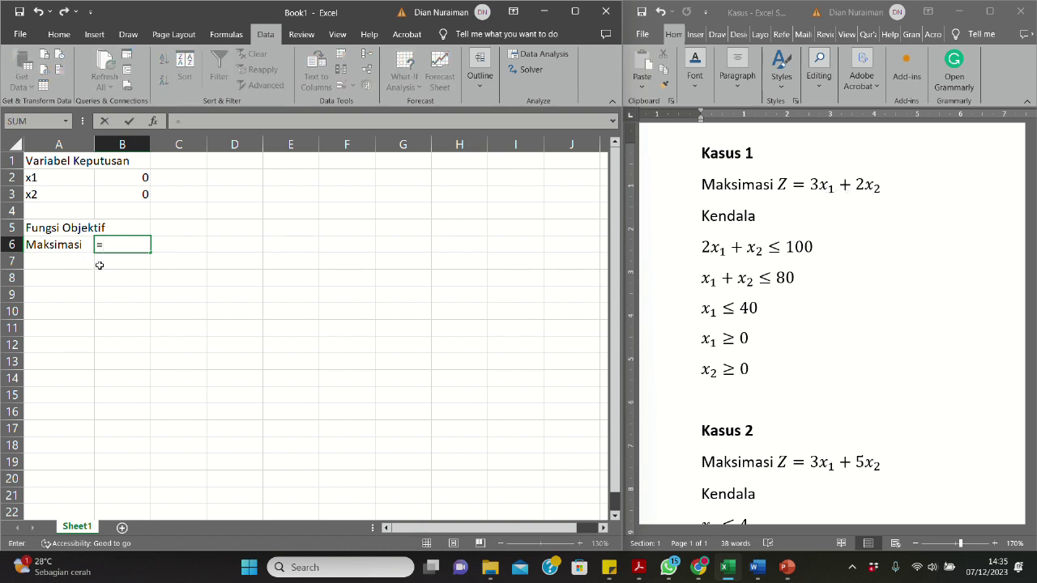
type("3*")
left_click(126, 177)
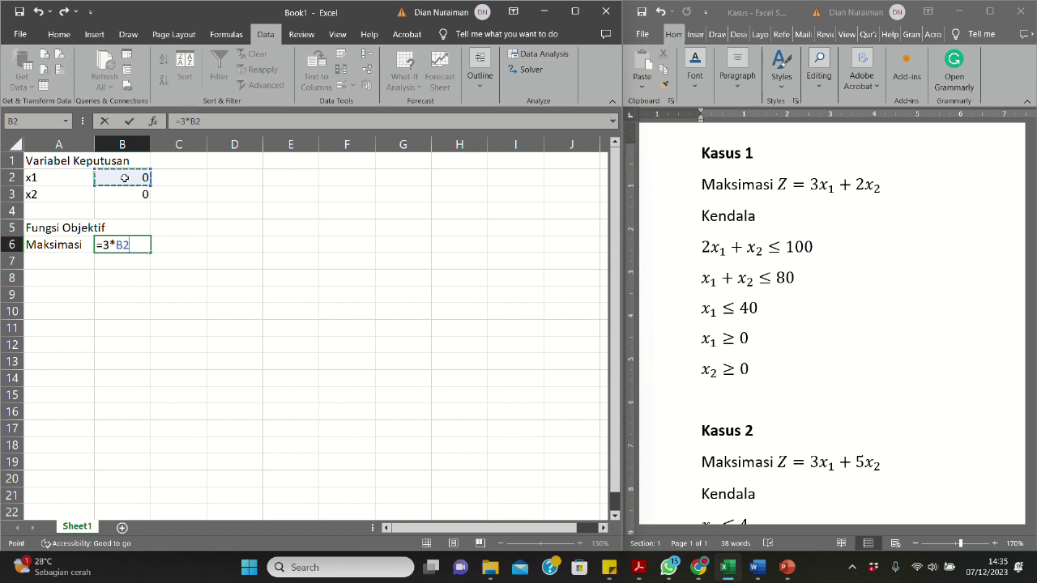
type("+2")
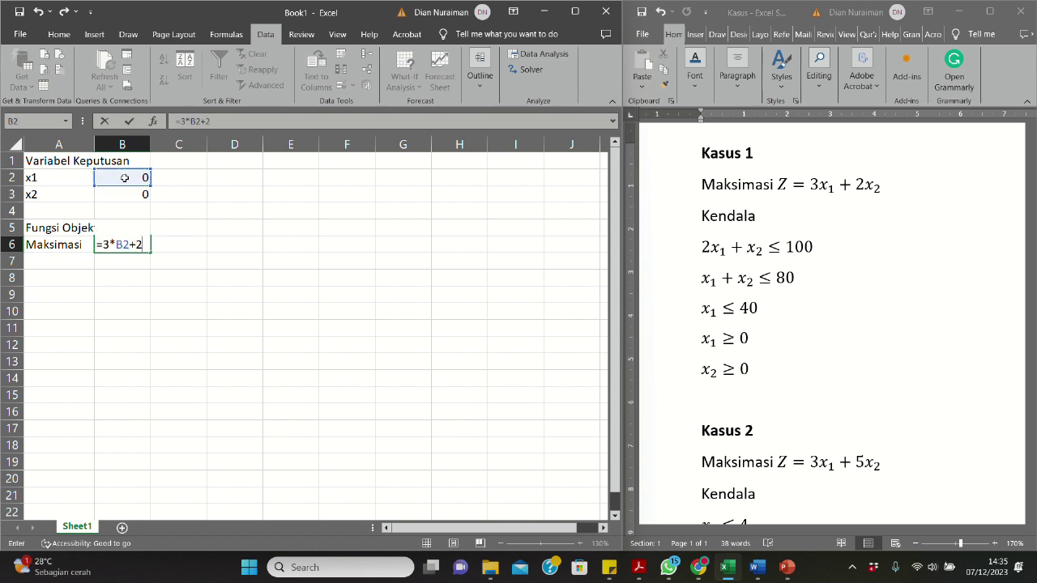
type("*")
left_click(131, 196)
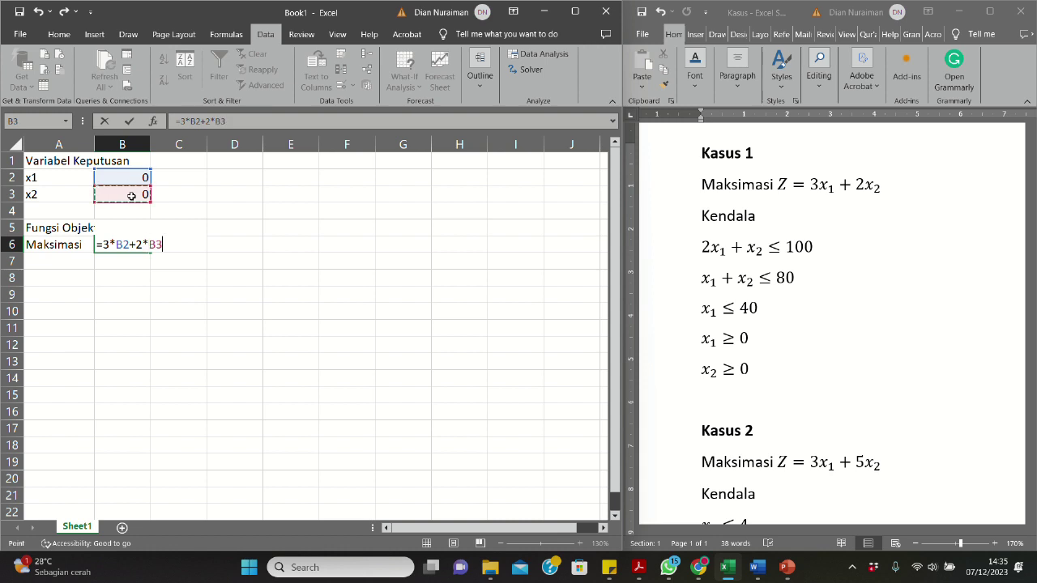
key("Return")
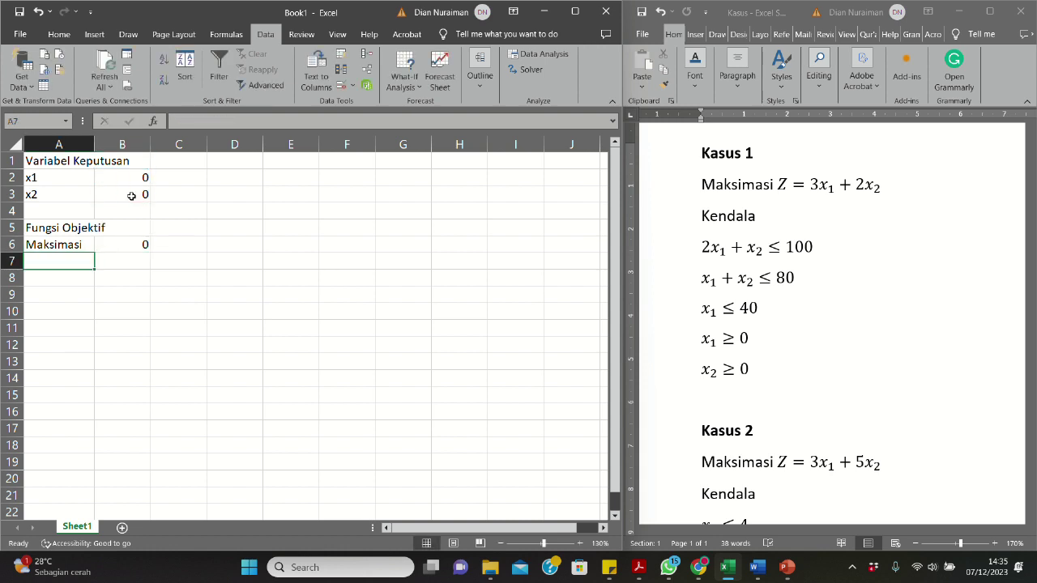
left_click(130, 244)
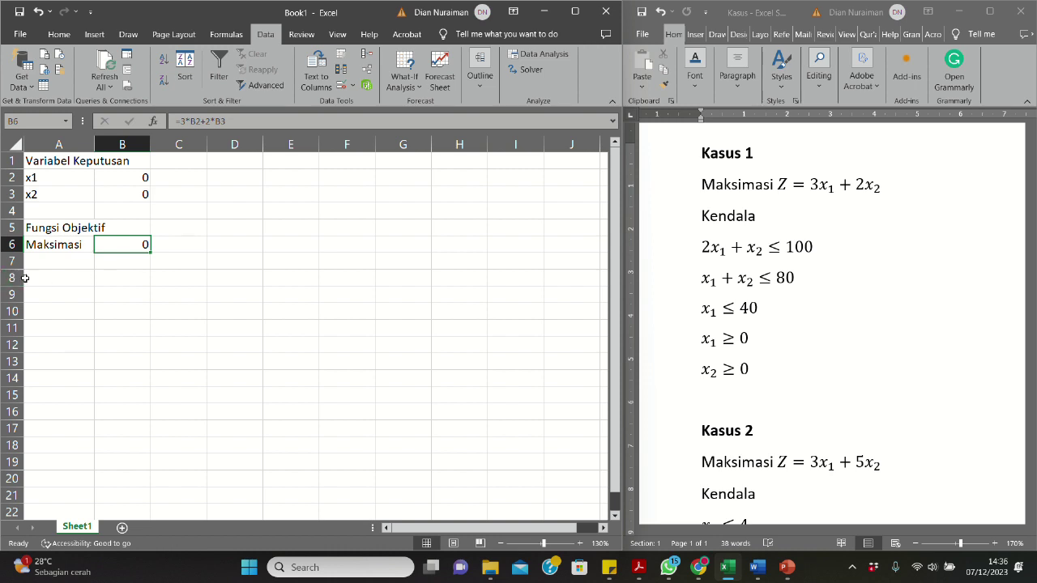
Enter the heading "Kendala" in cell A8 for the constraints section
left_click(58, 278)
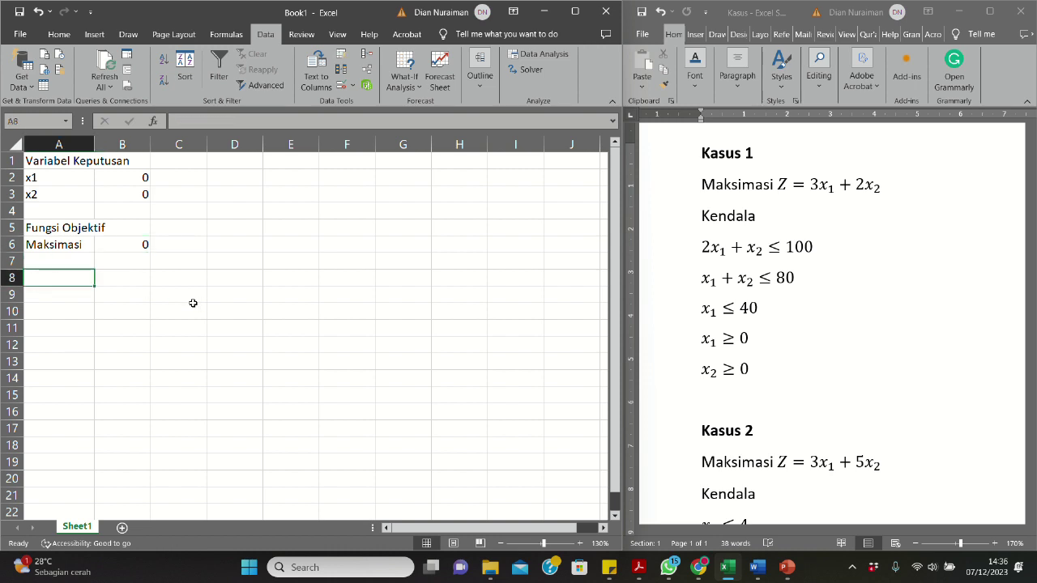
type("Kenda")
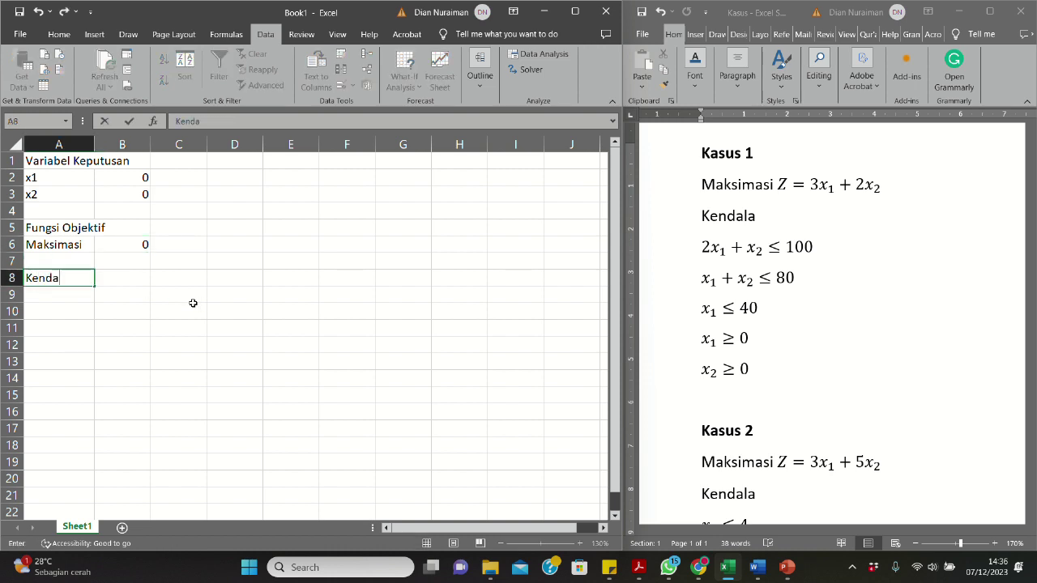
type("la")
key("Return")
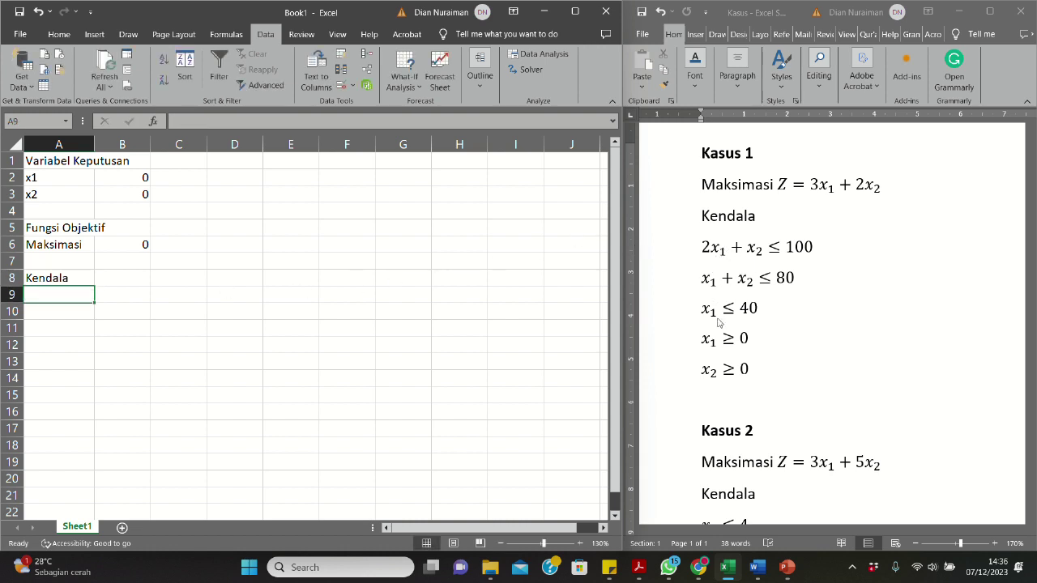
Number the constraints 1 to 5 in cells A9 through A13 below the Kendala heading
type("1")
key("Return")
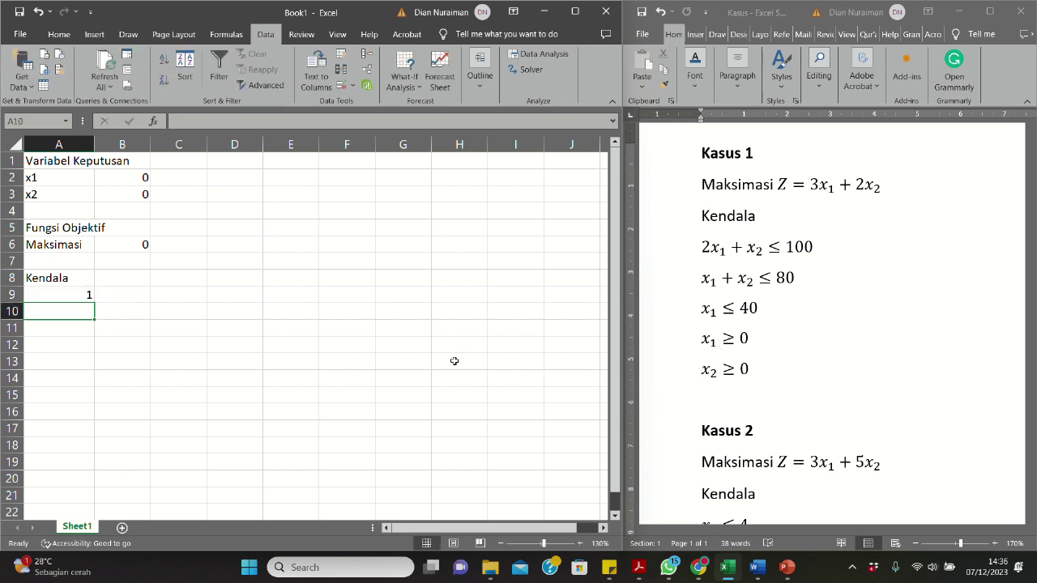
type("2")
key("Return")
type("3")
key("Return")
type("4")
key("Return")
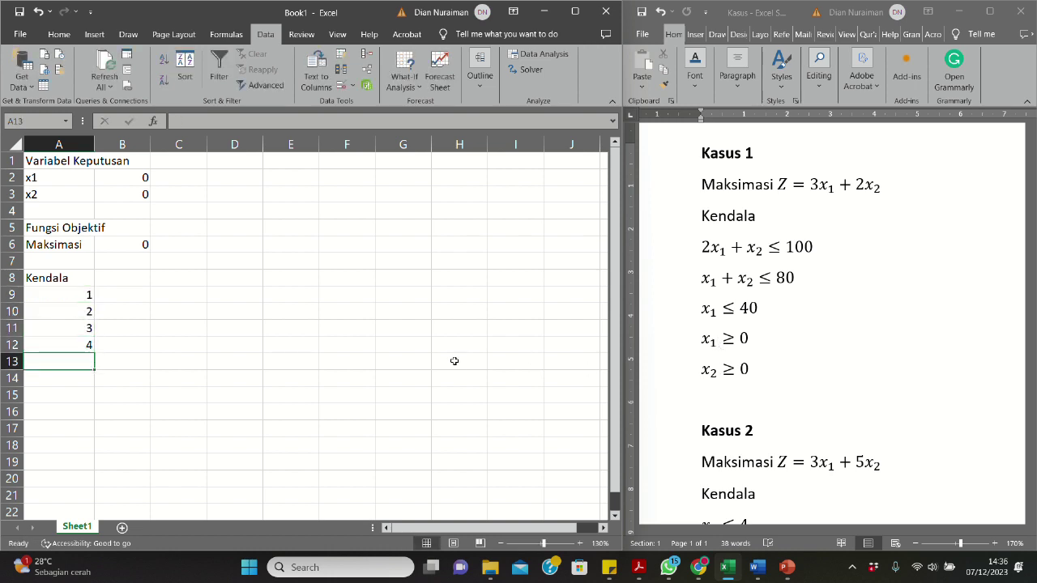
type("5")
key("Tab")
Enter the first constraint's left-hand side formula =2*B2+B3 in cell B9
key("Up")
key("Up")
key("Up")
key("Up")
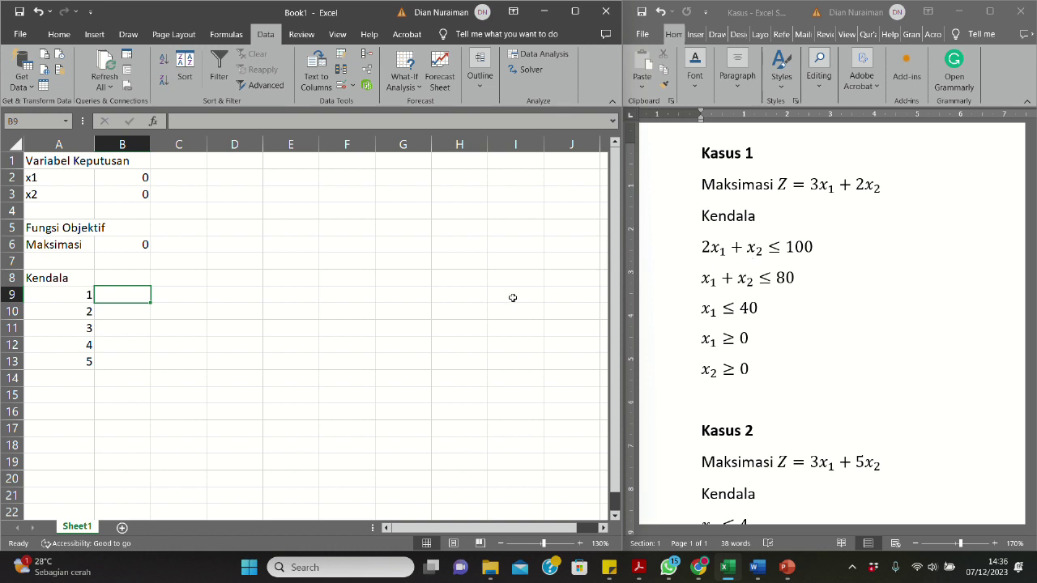
type("=")
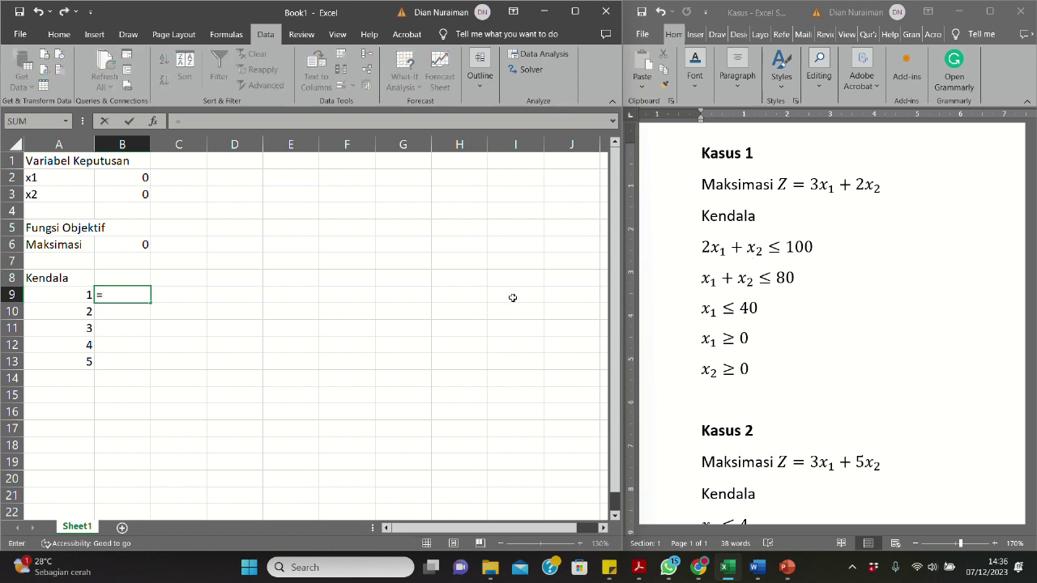
type("2*")
left_click(130, 178)
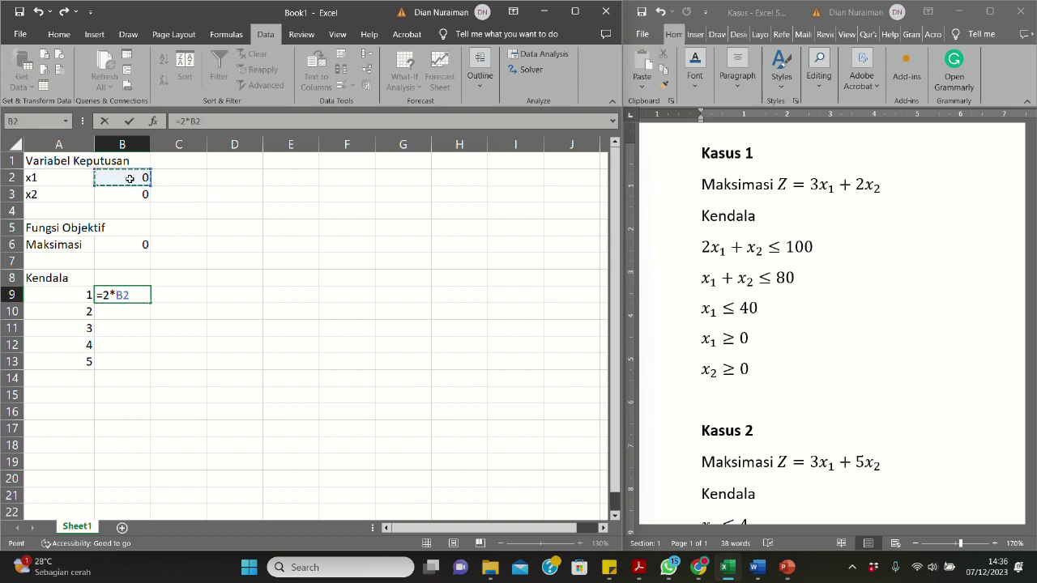
type("+")
left_click(135, 196)
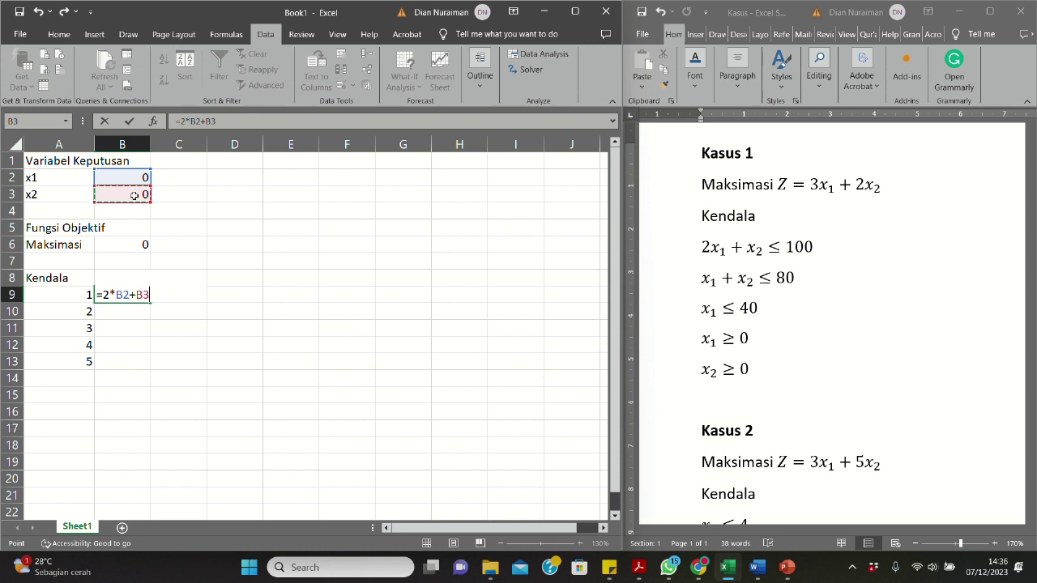
key("Right")
key("BackSpace")
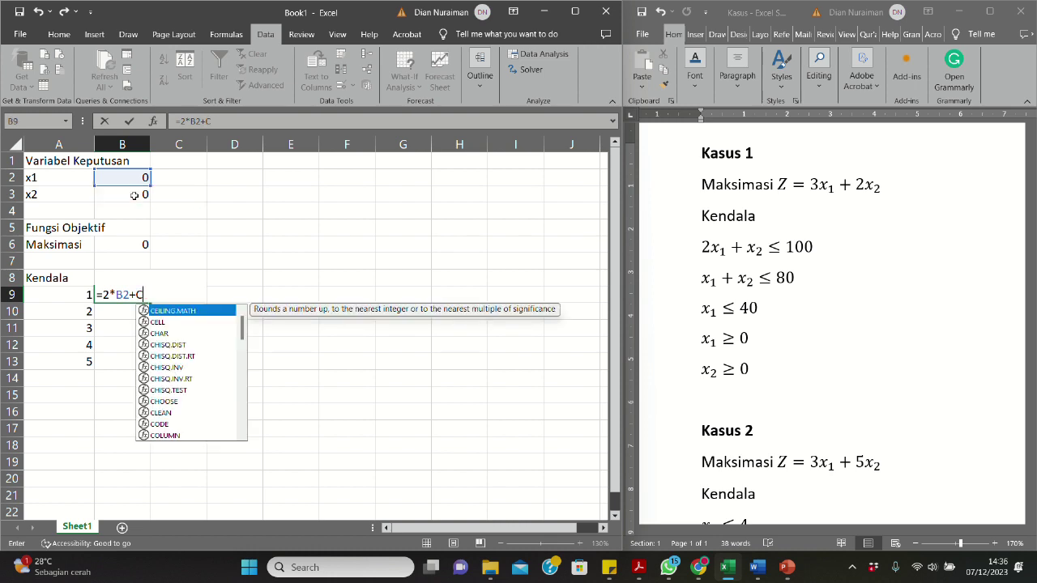
key("BackSpace")
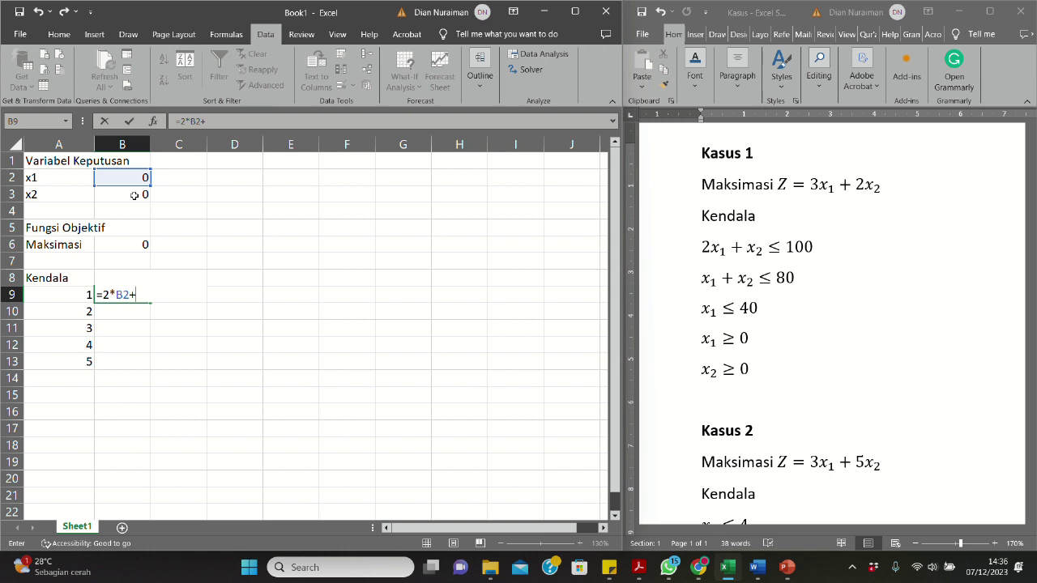
left_click(135, 196)
key("Return")
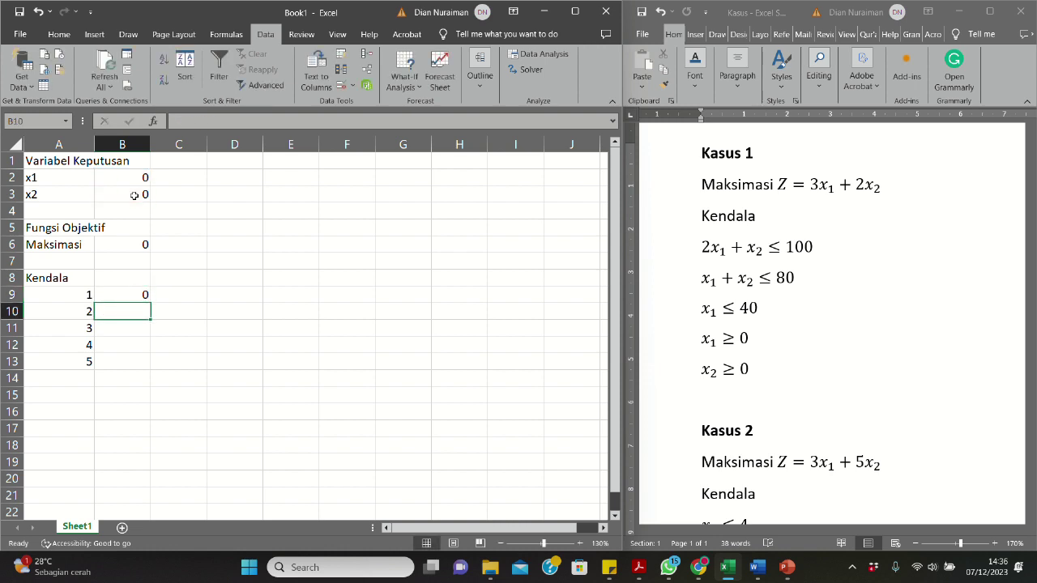
Complete the first constraint's row with the sign <= in cell C9 and the limit 100 in cell D9
key("Up")
key("Right")
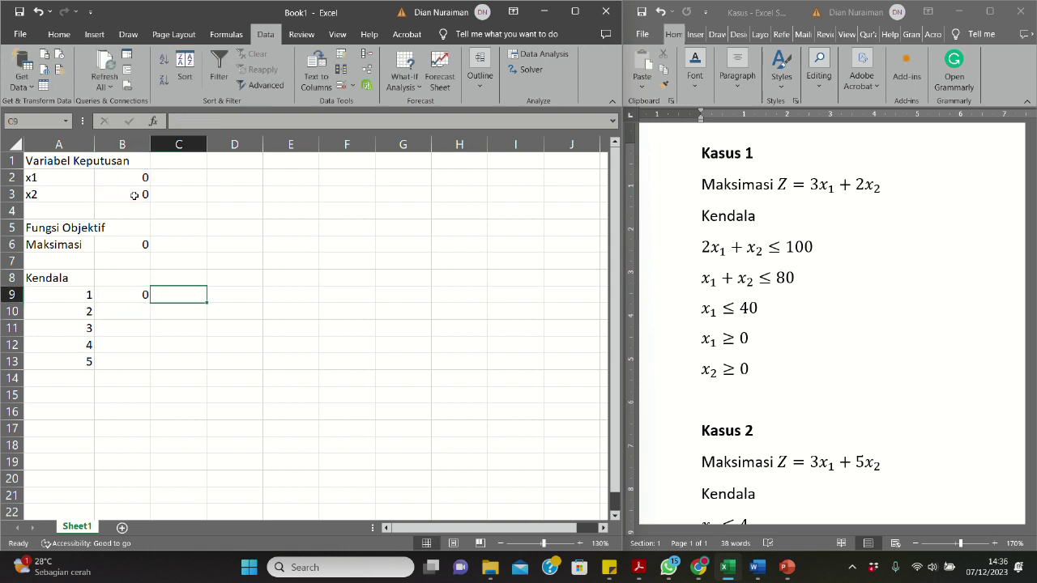
type("<=")
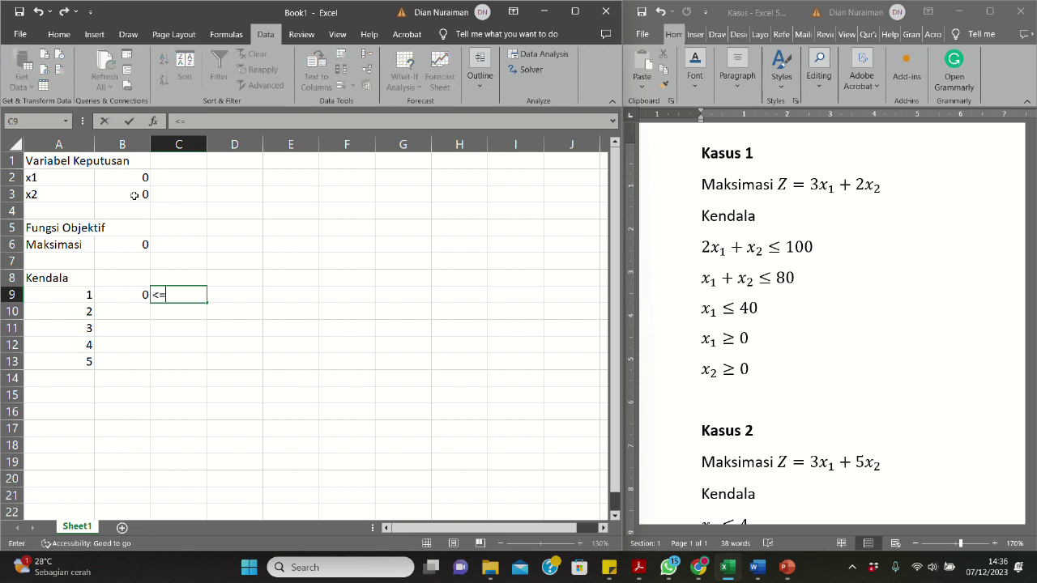
key("Right")
type("100")
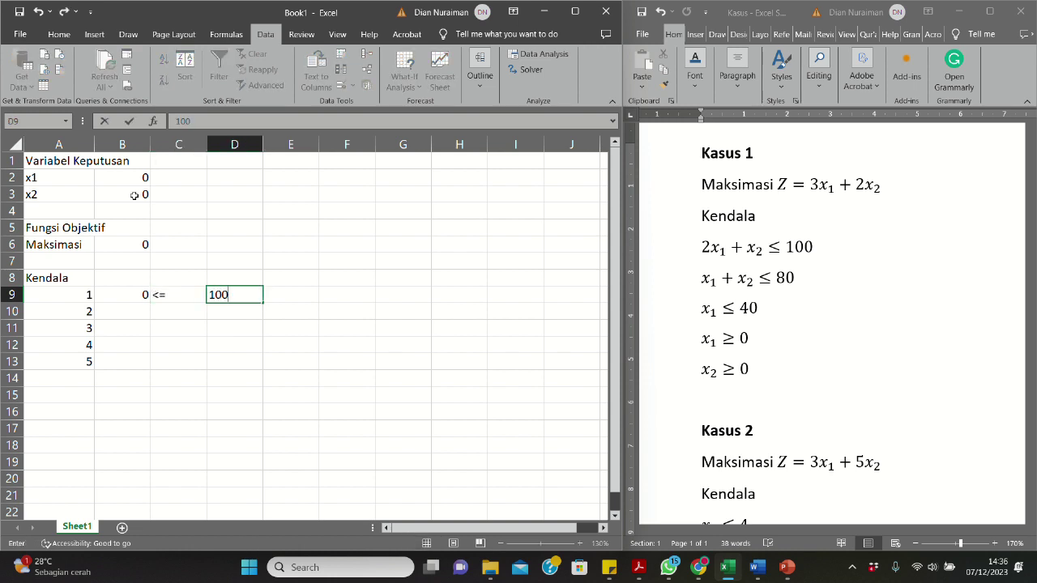
key("Return")
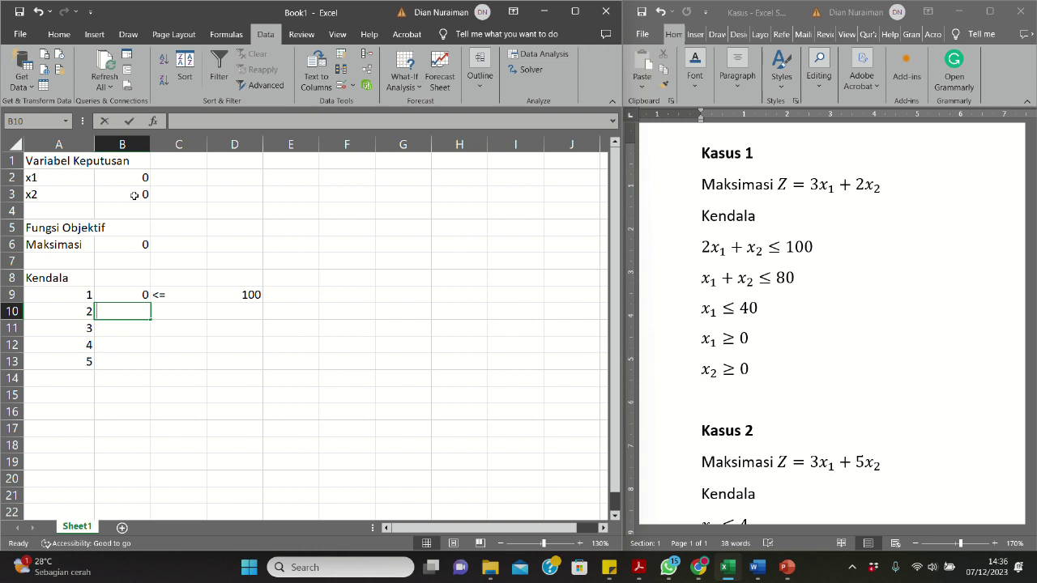
Enter the second constraint's left-hand side formula =B2+B3 in cell B10
type("=")
left_click(121, 176)
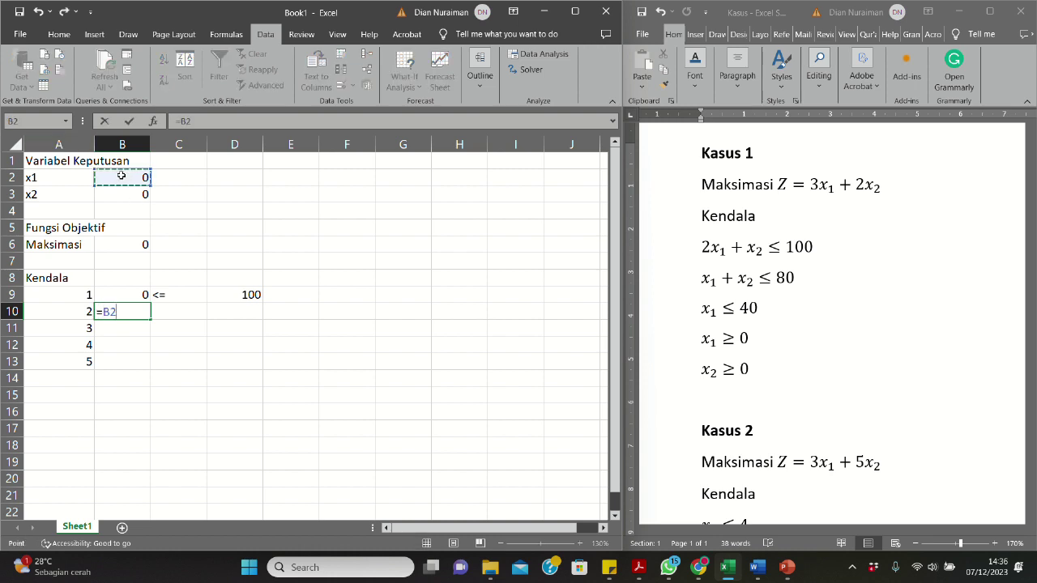
type("+")
left_click(134, 198)
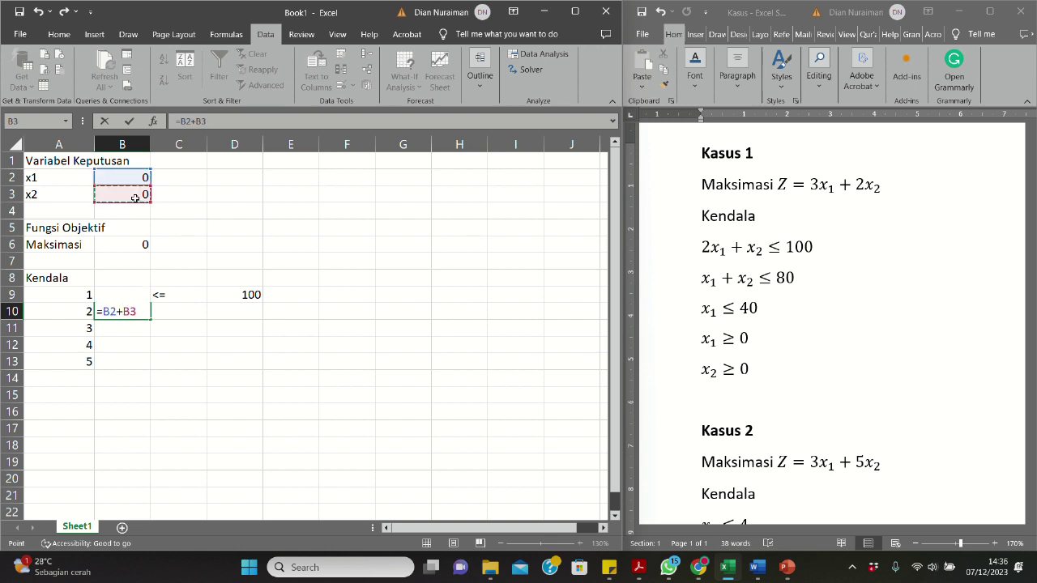
key("Tab")
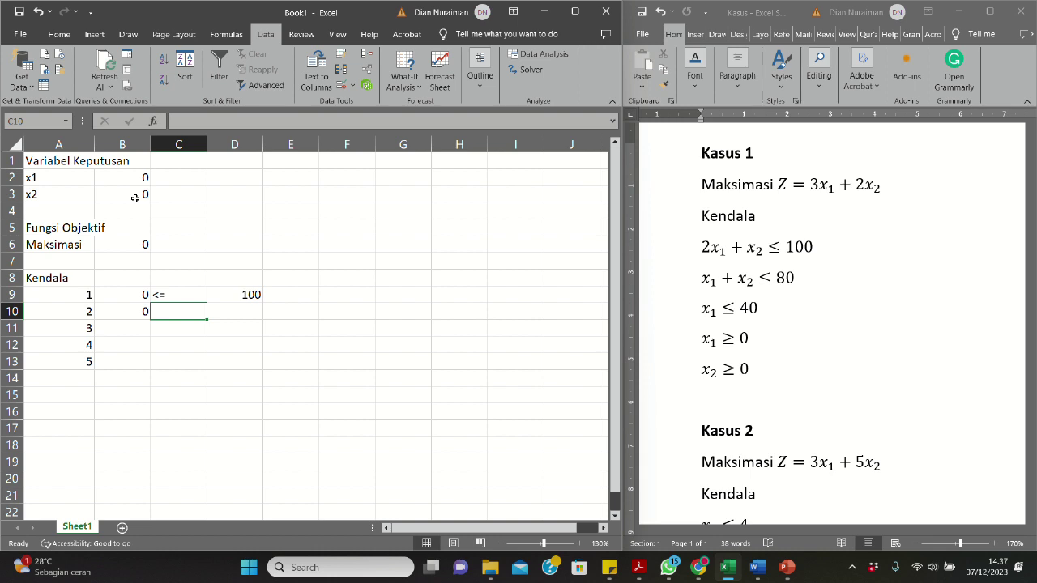
Complete the second constraint's row with the sign <= in cell C10 and the limit 80 in cell D10
type("<")
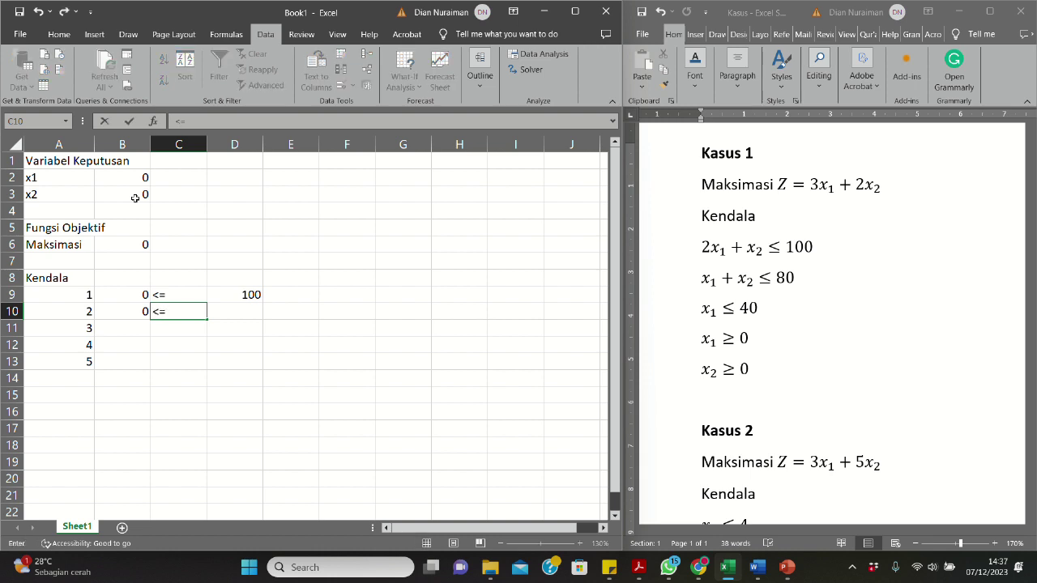
type("=")
key("Tab")
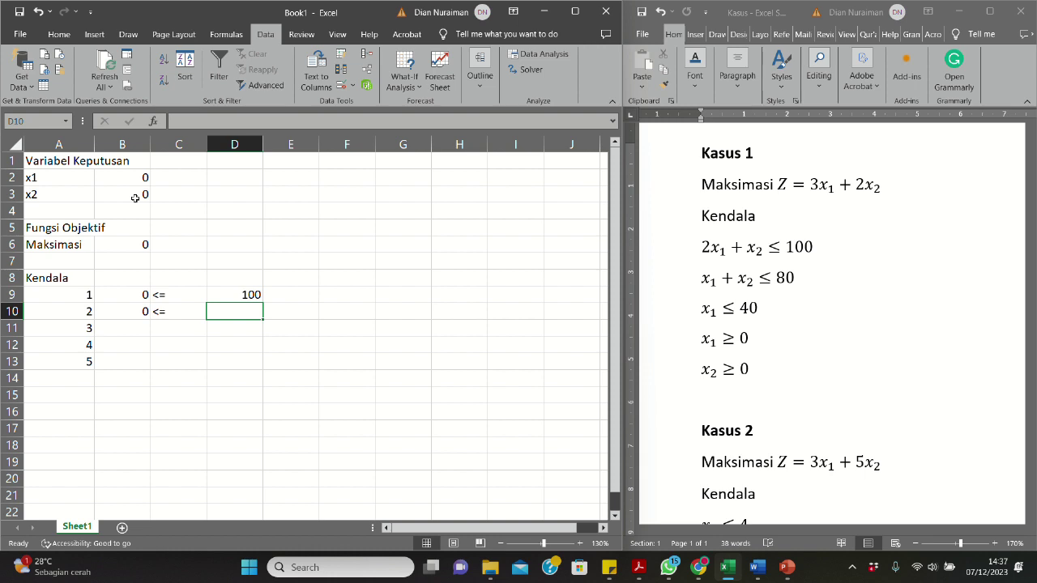
type("80")
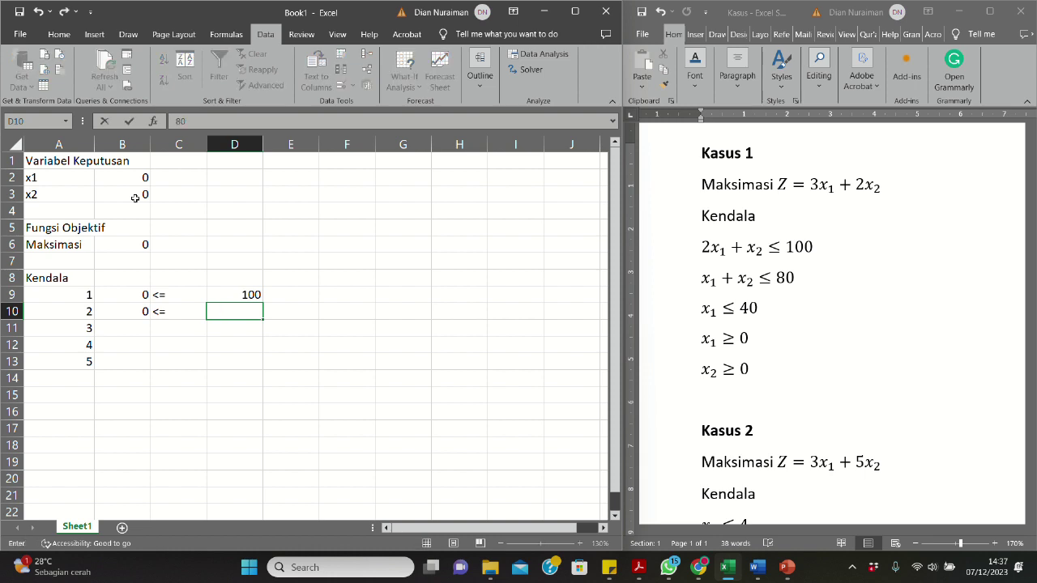
key("Return")
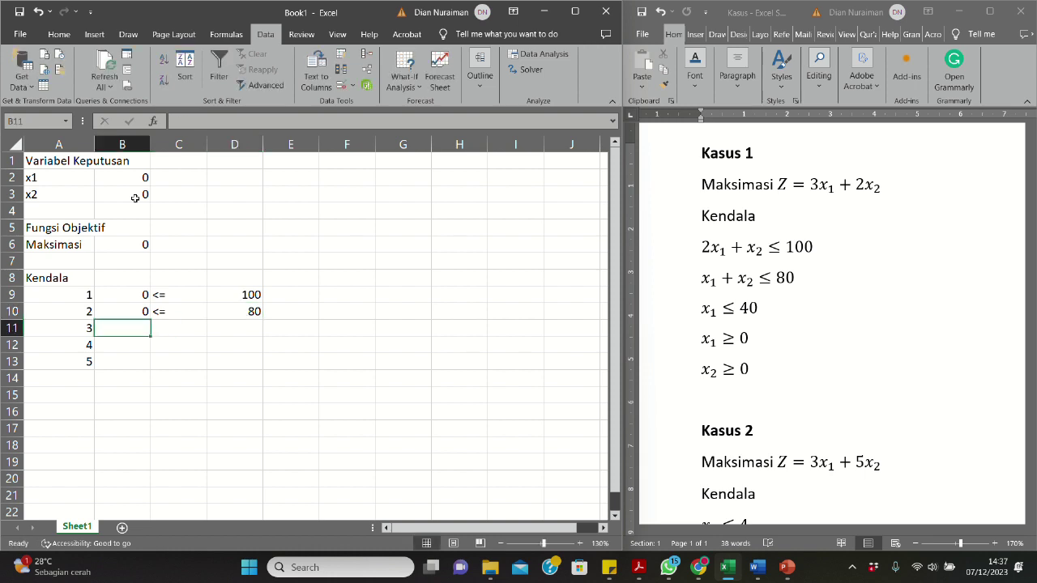
Fill in the third constraint's row with the formula =B2 in B11, the sign <= in C11 and the limit 40 in D11
type("=")
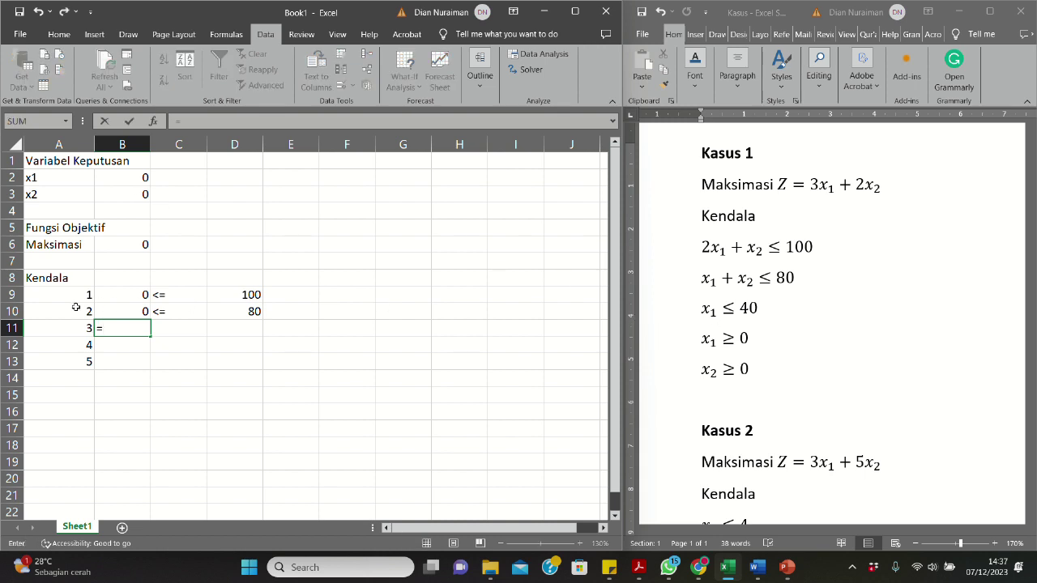
left_click(136, 175)
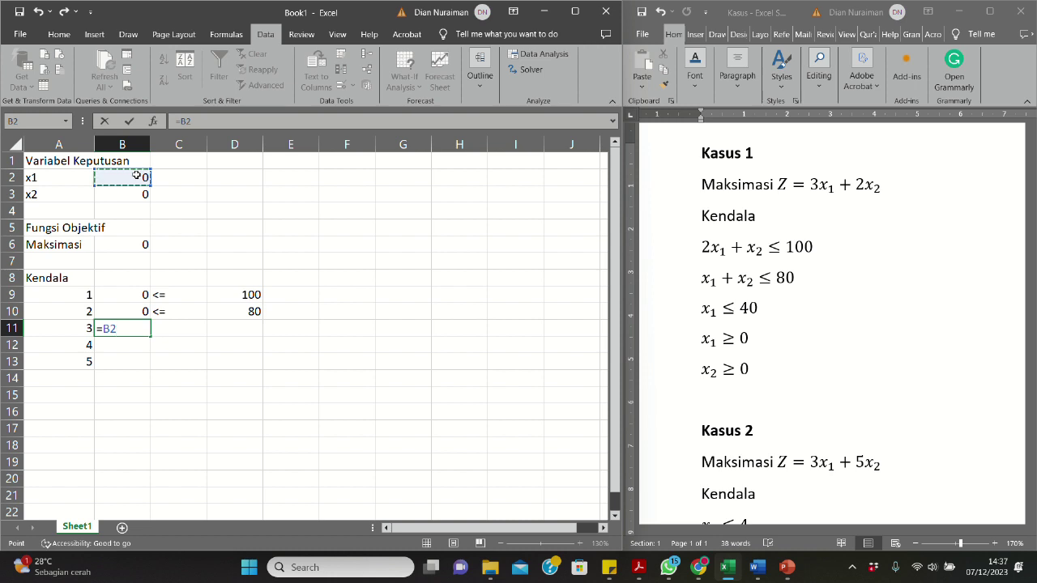
key("Return")
key("Up")
key("Right")
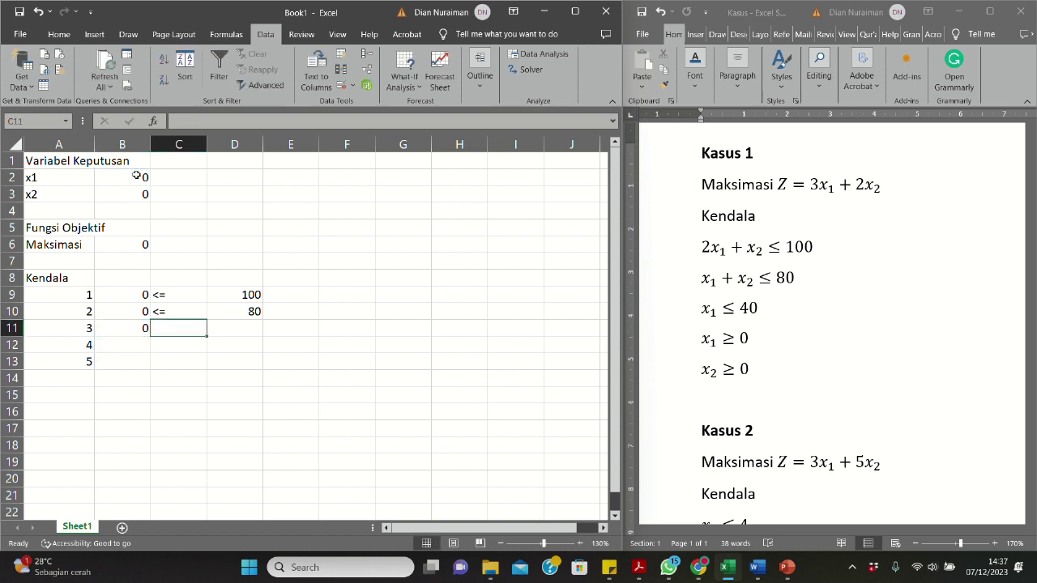
type("<=")
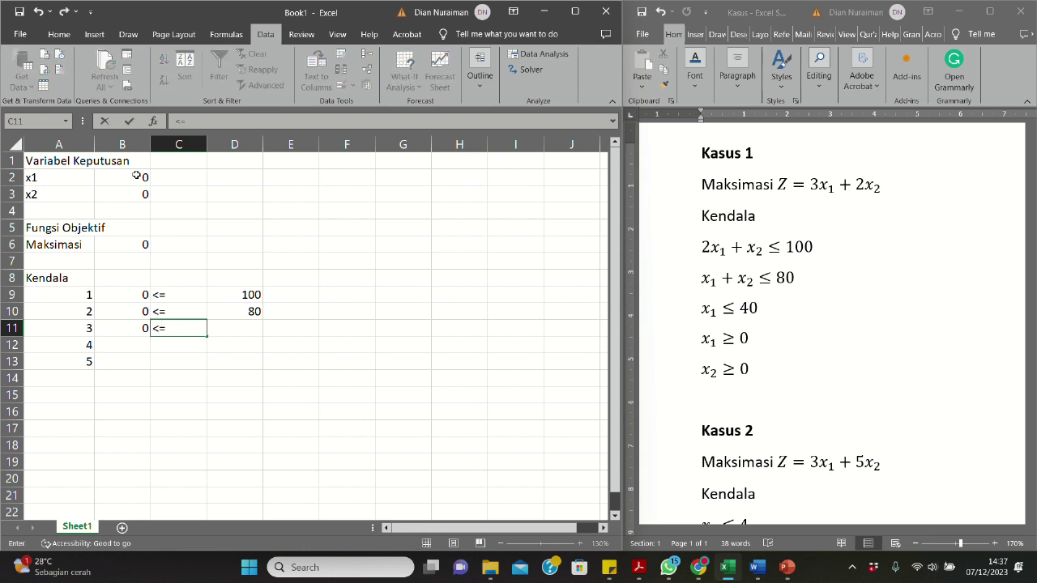
key("Right")
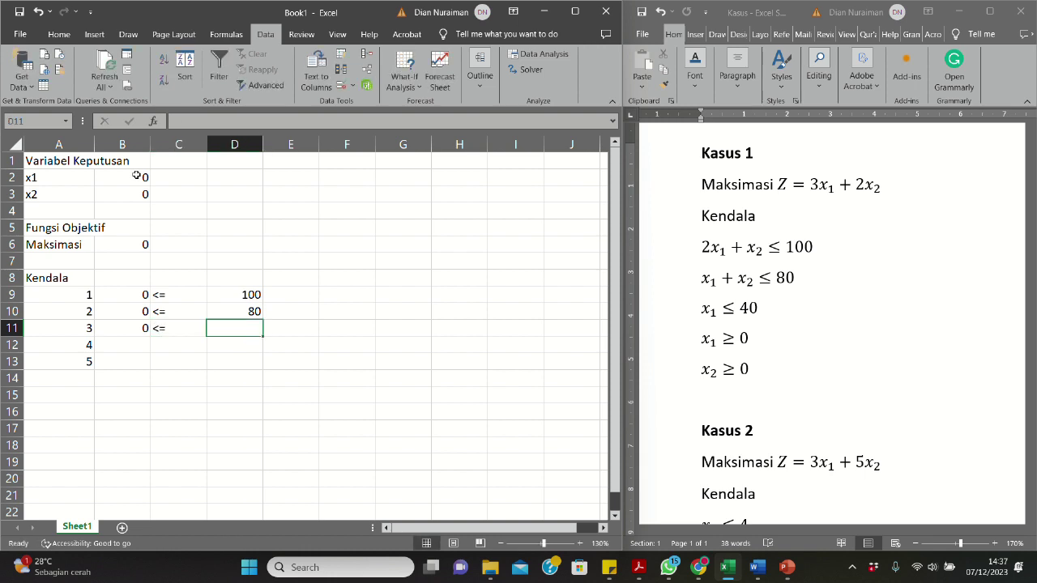
type("40")
key("Return")
key("Left")
key("Left")
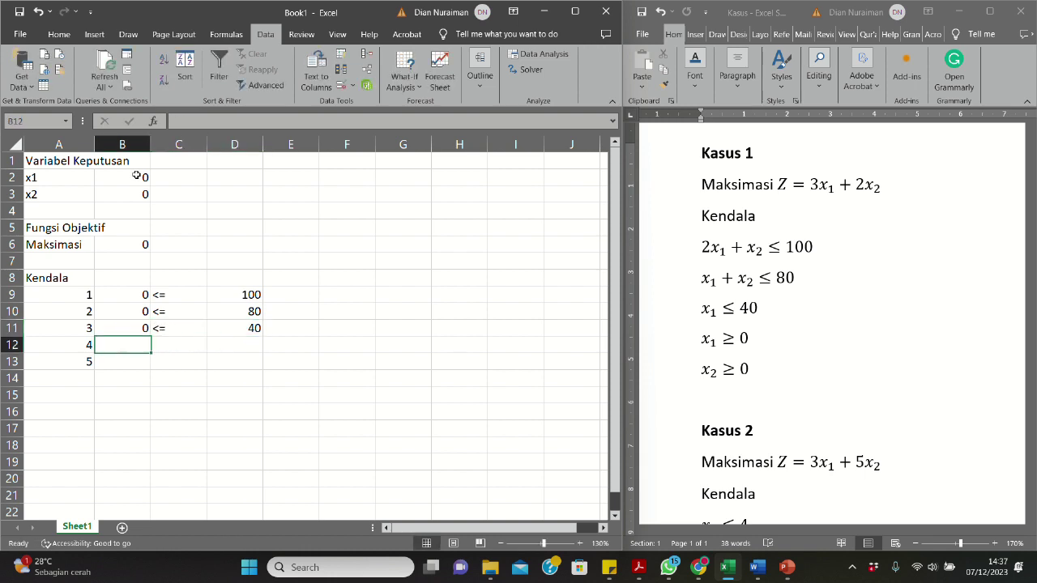
Fill in the fourth constraint's row with the formula =B2 in B12, the sign >= in C12 and the limit 0 in D12
type("=")
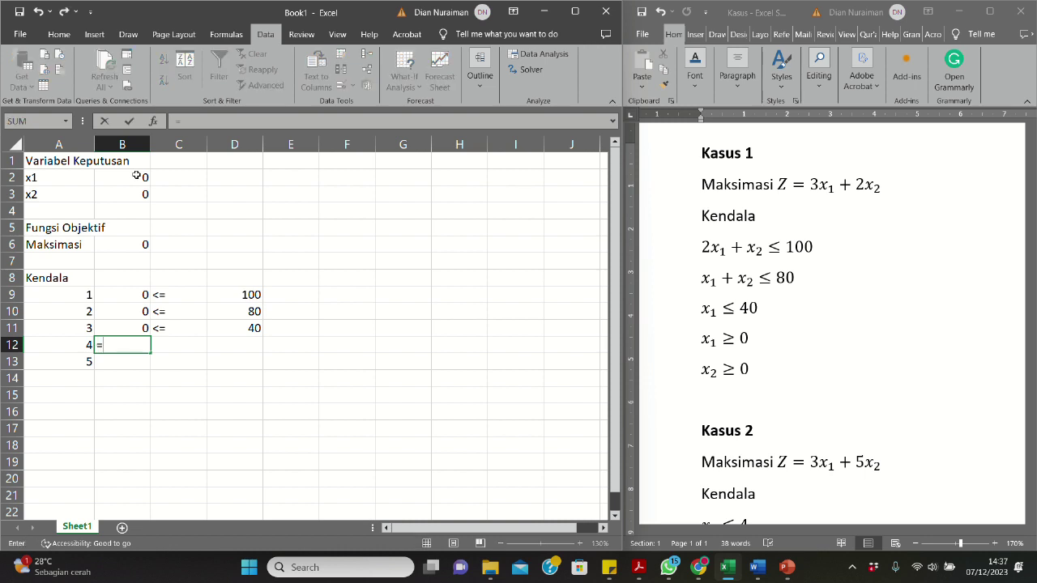
left_click(123, 178)
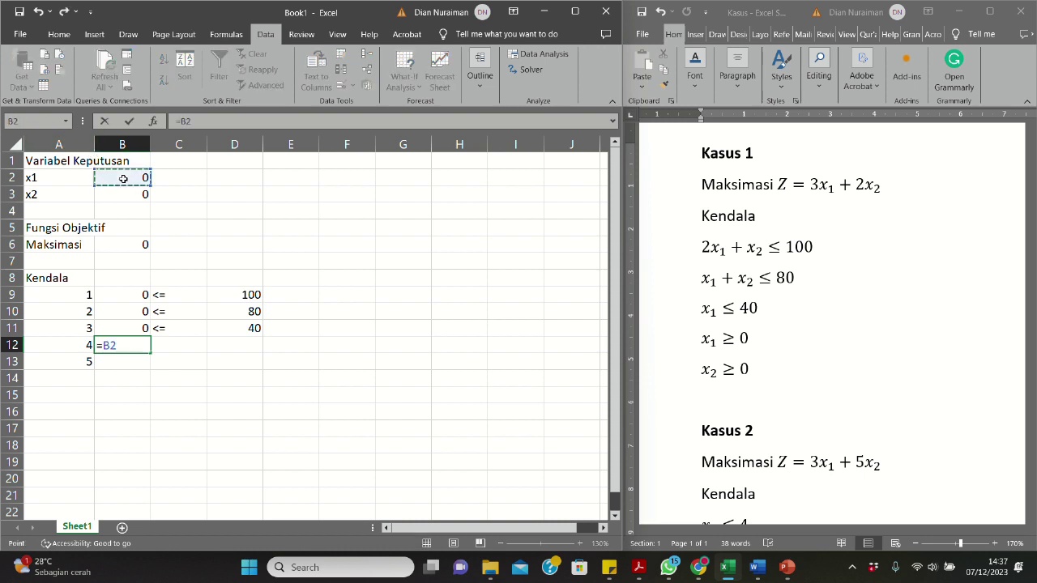
key("Tab")
type(">=")
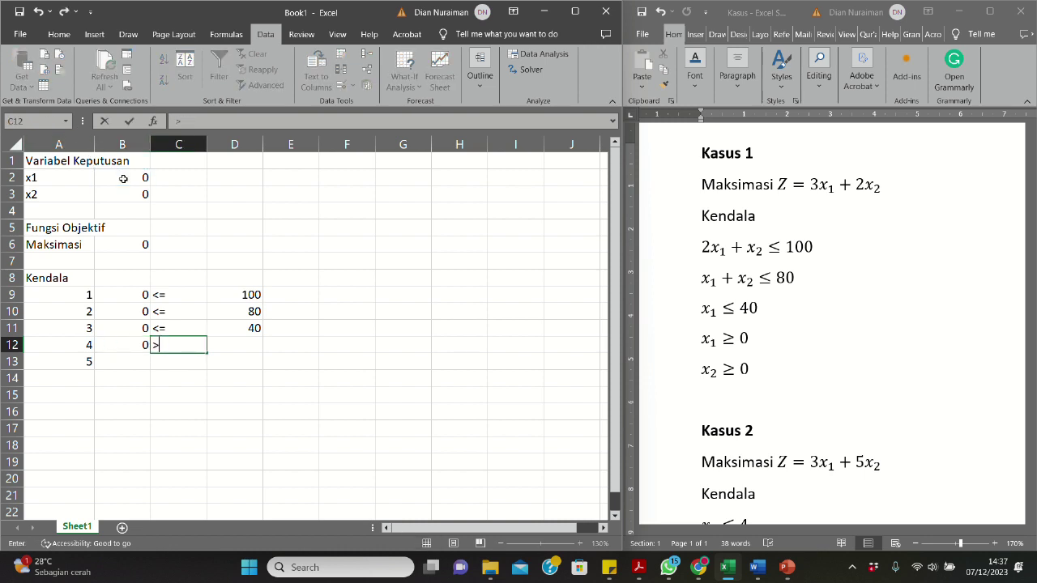
key("Tab")
type("0")
key("Return")
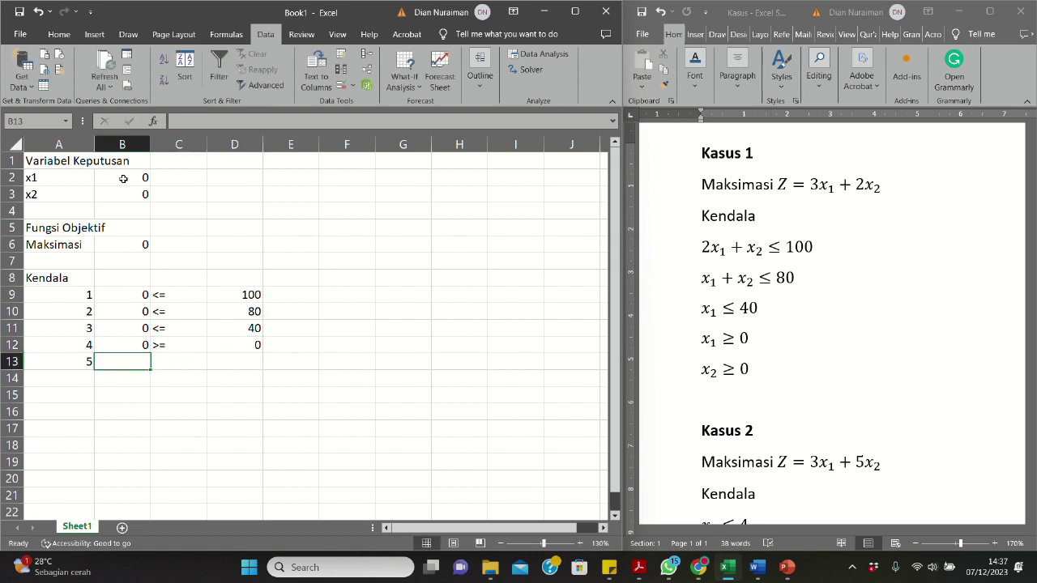
Fill in the fifth constraint's row with the formula =B3 in B13, the sign >= in C13 and the limit 0 in D13
type("=")
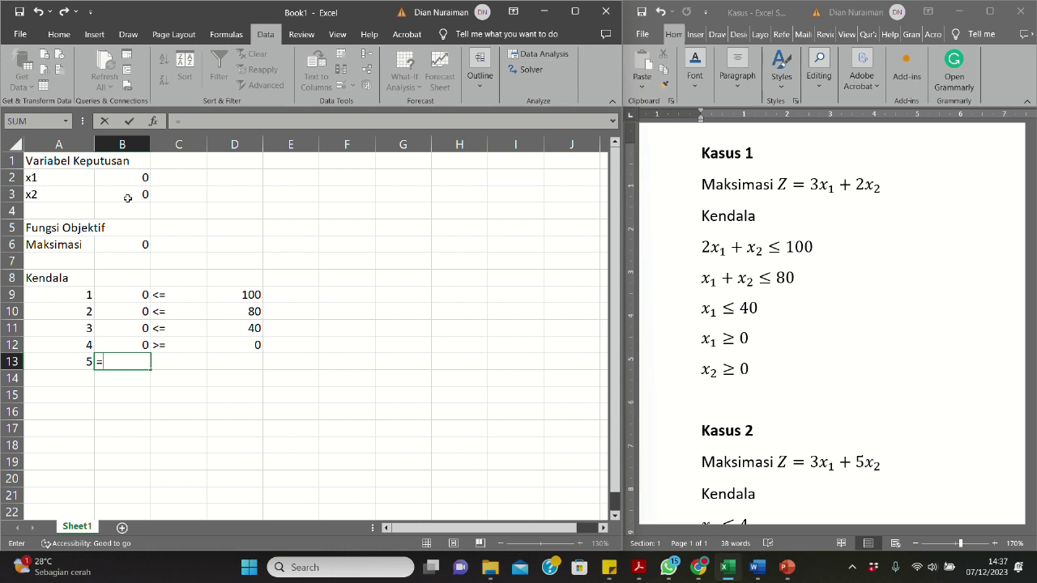
left_click(128, 197)
key("Tab")
type(">=")
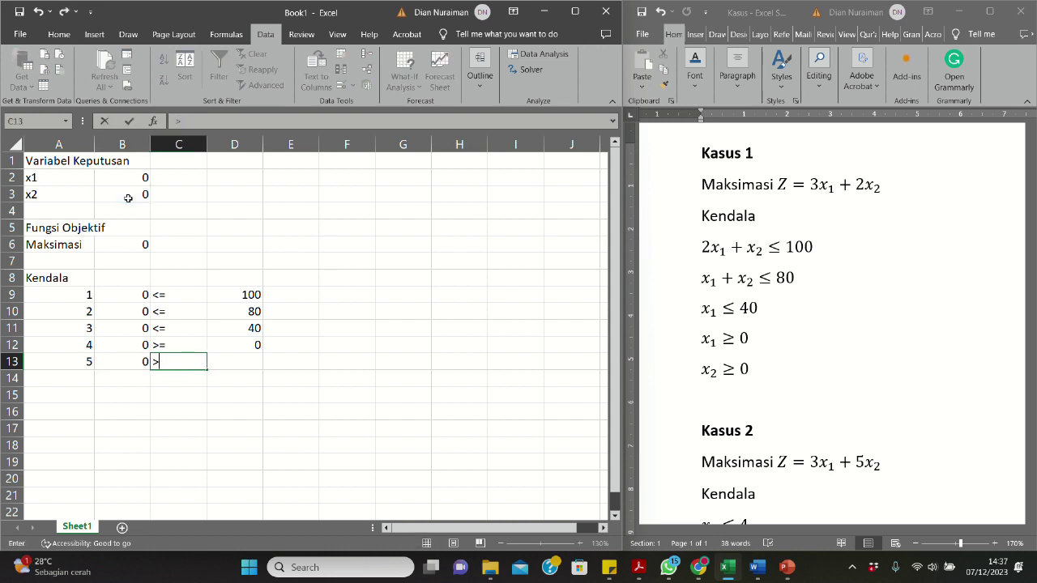
key("Tab")
type("0")
key("Tab")
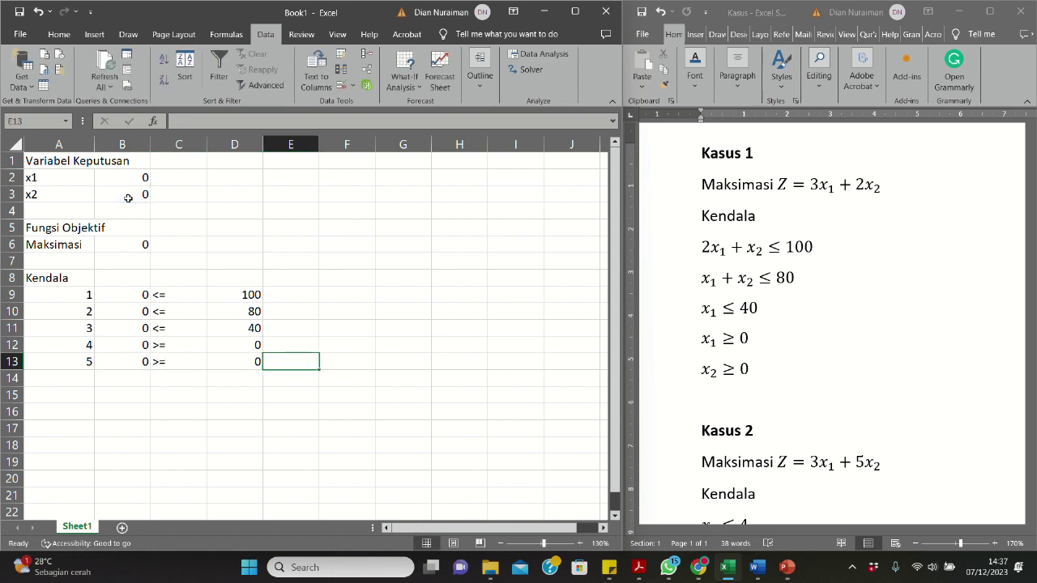
left_click(334, 313)
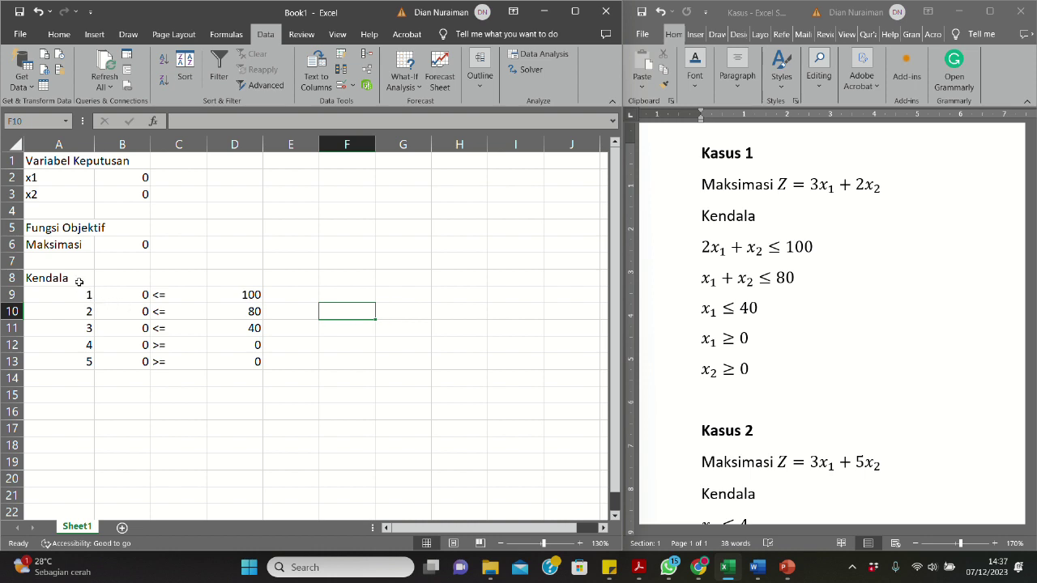
Apply the 20% - Accent1 cell style to the Variabel Keputusan heading across cells A1 and B1
left_click(39, 162)
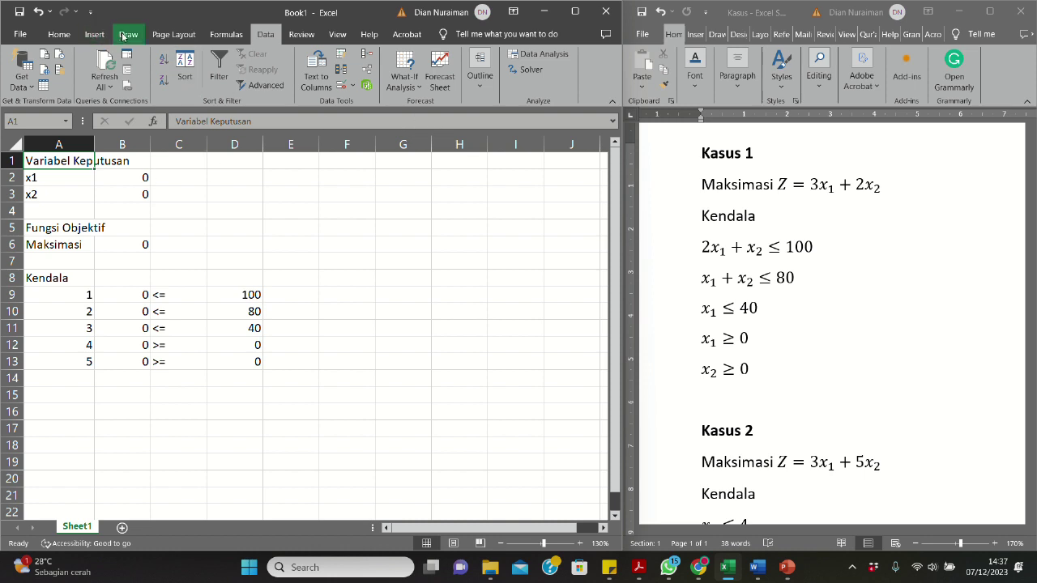
left_click(59, 34)
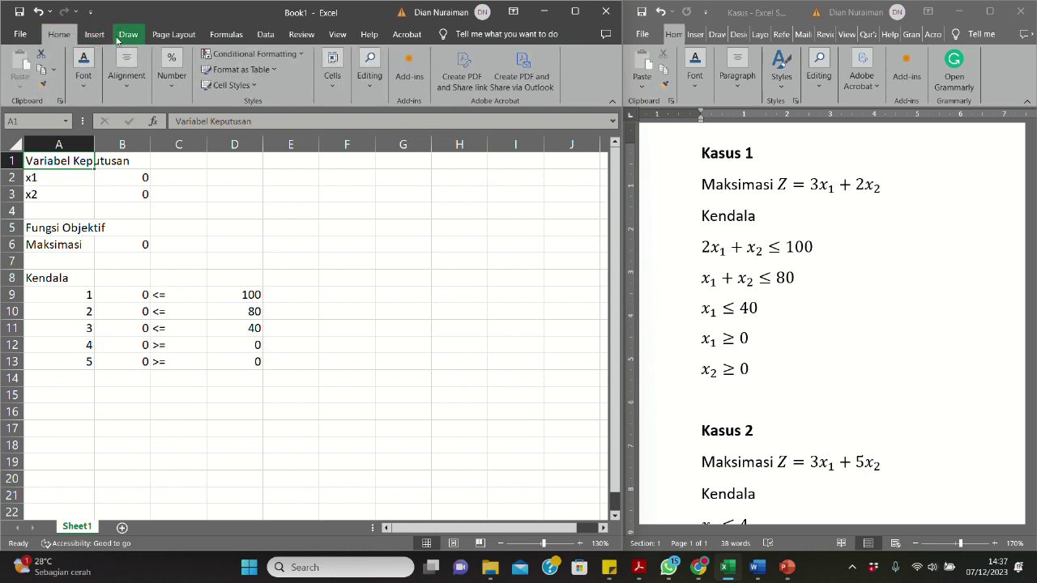
left_click(332, 77)
left_click(332, 77)
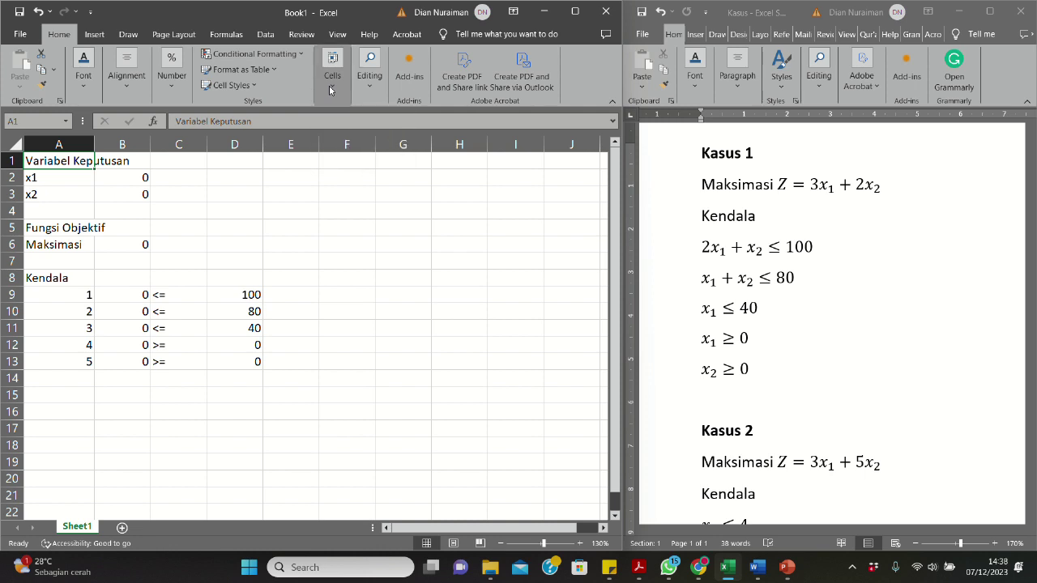
left_click(244, 85)
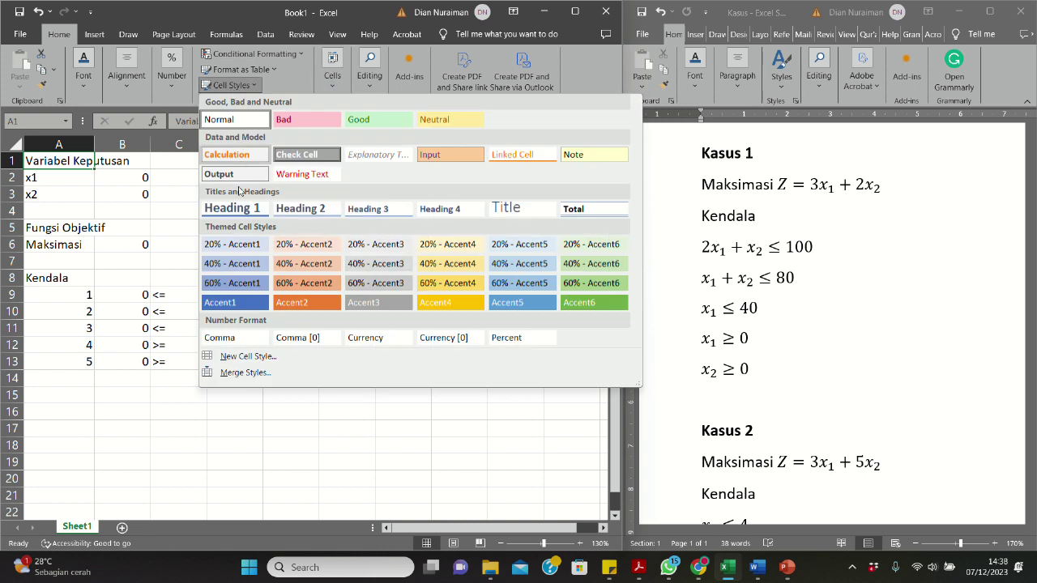
left_click(235, 245)
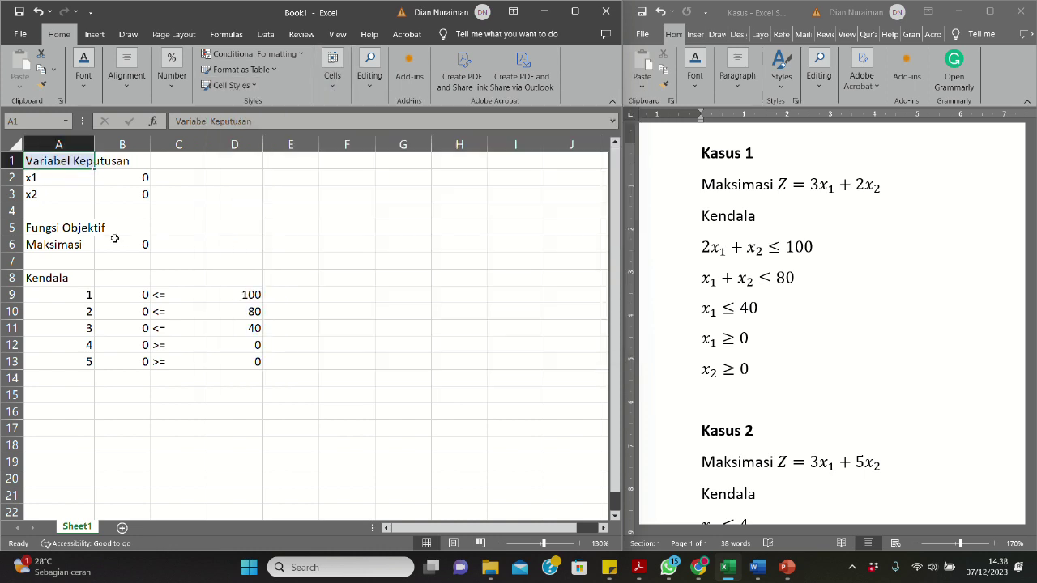
left_click(108, 162)
left_click(218, 86)
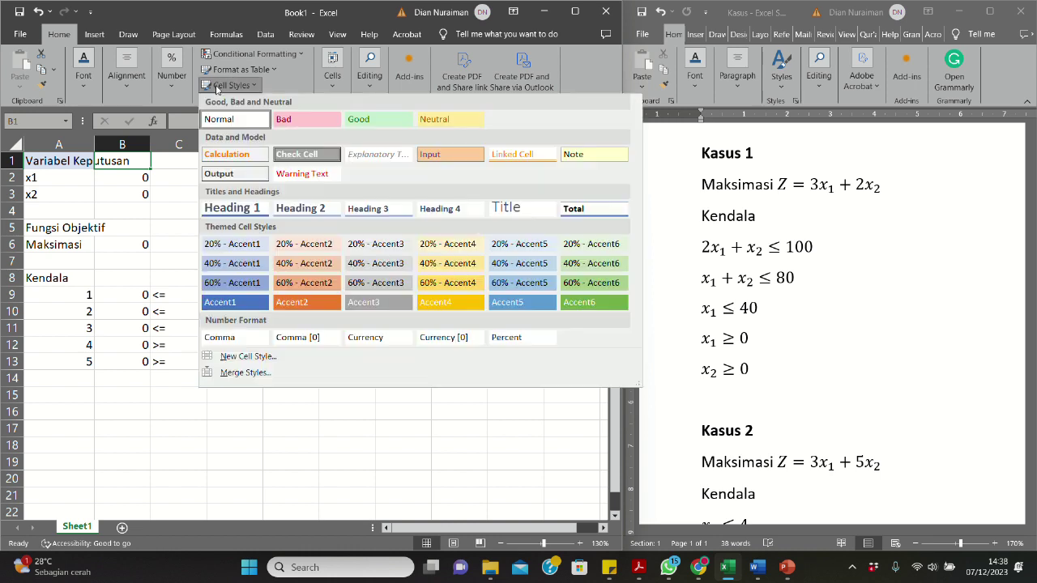
left_click(233, 244)
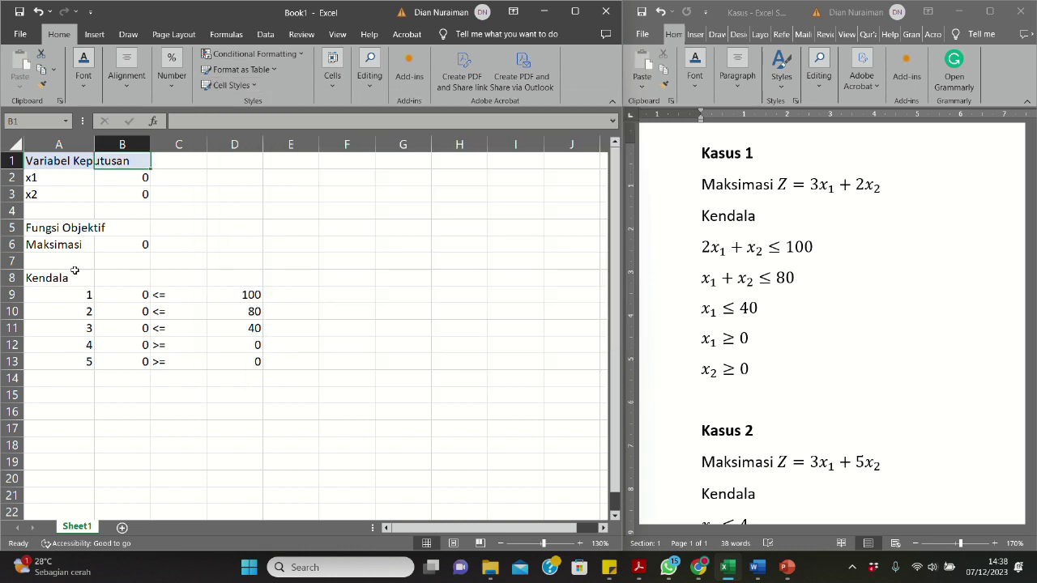
Apply the 20% - Accent1 cell style to the Fungsi Objektif heading in A5 and B5 and the Kendala heading in A8
left_click(56, 230)
left_click(227, 85)
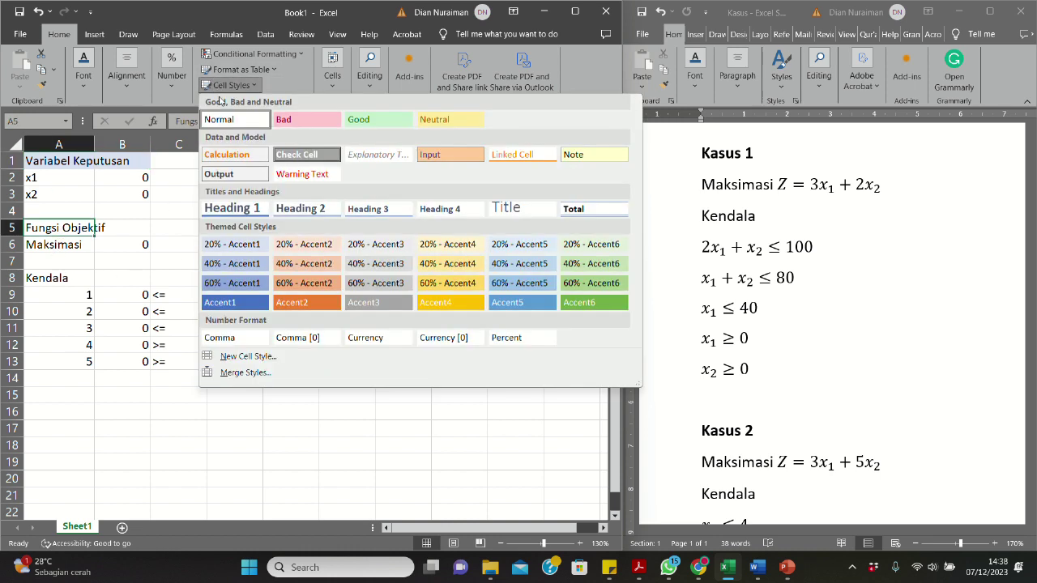
left_click(231, 244)
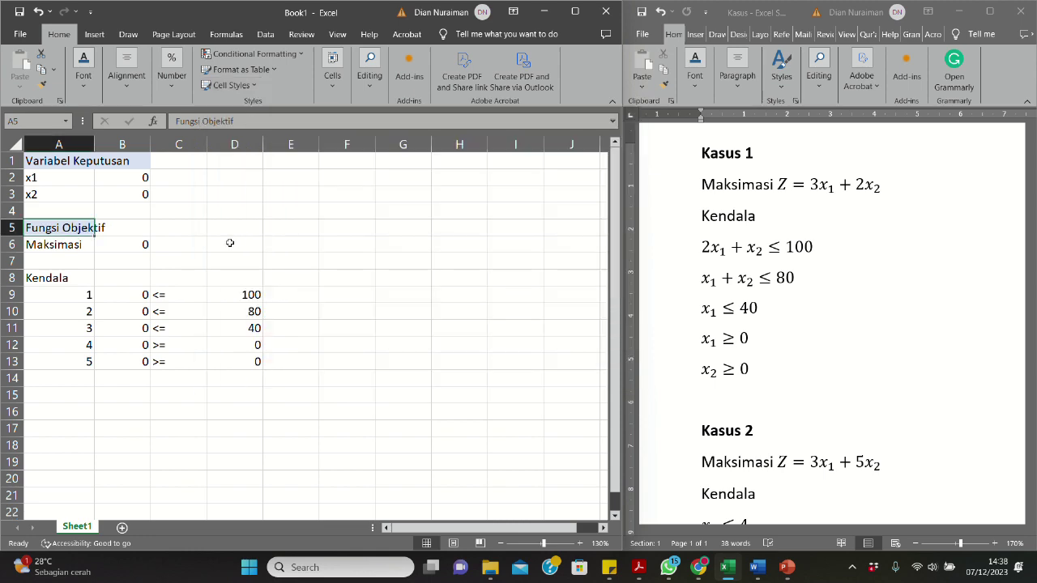
left_click(76, 281)
left_click(223, 86)
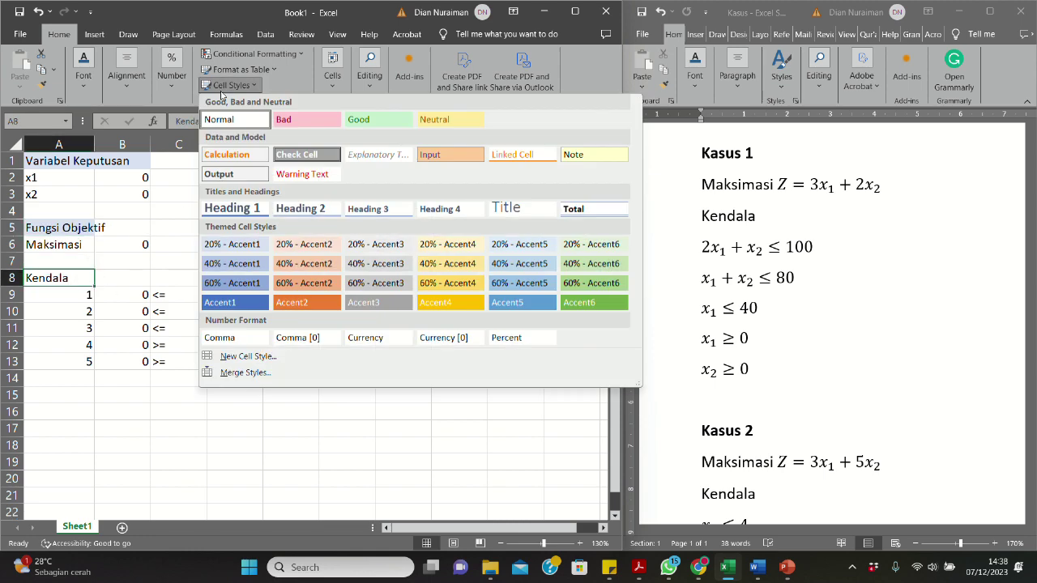
left_click(242, 244)
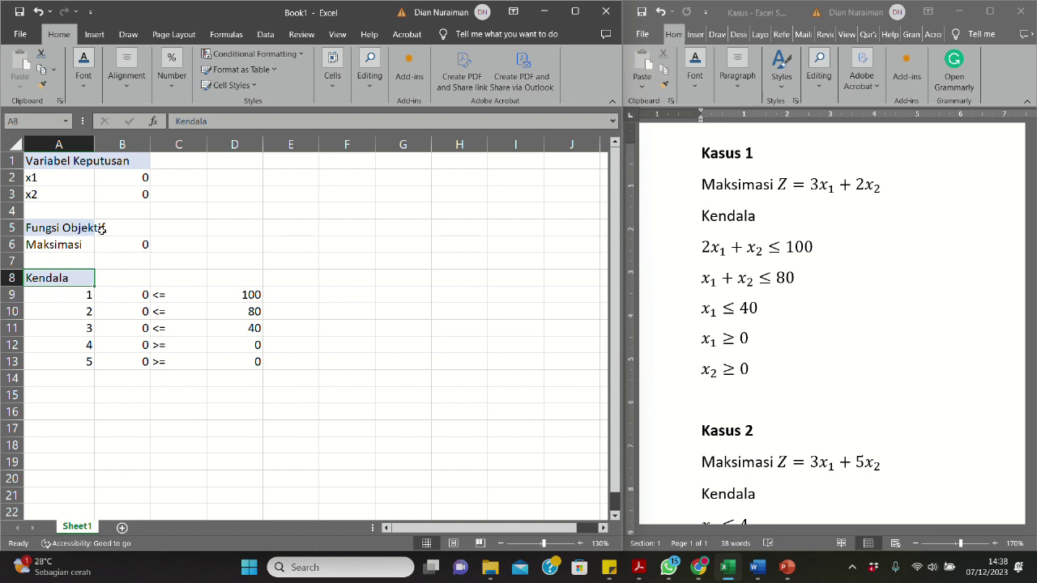
left_click(101, 229)
left_click(230, 85)
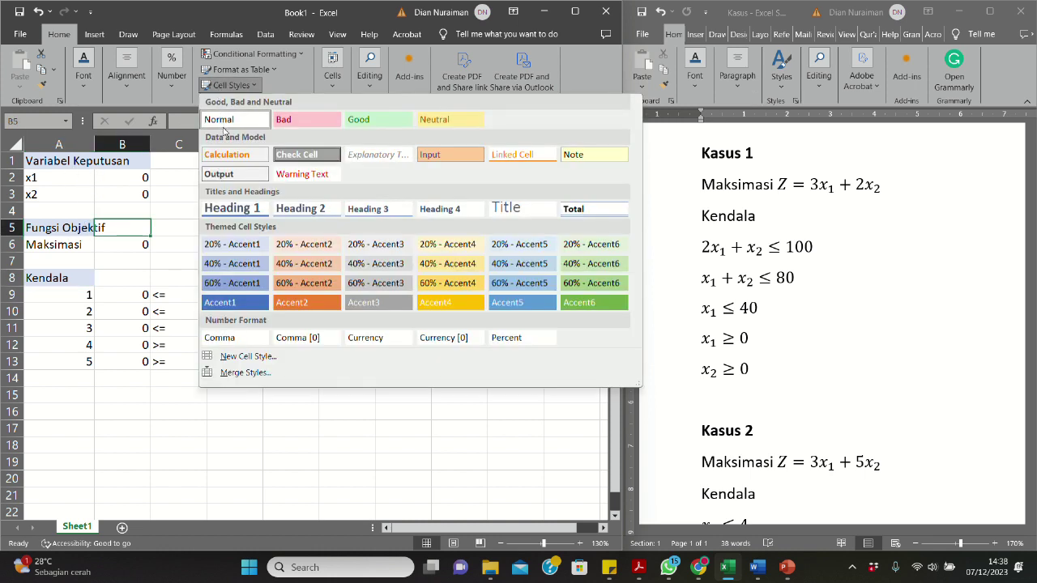
left_click(232, 244)
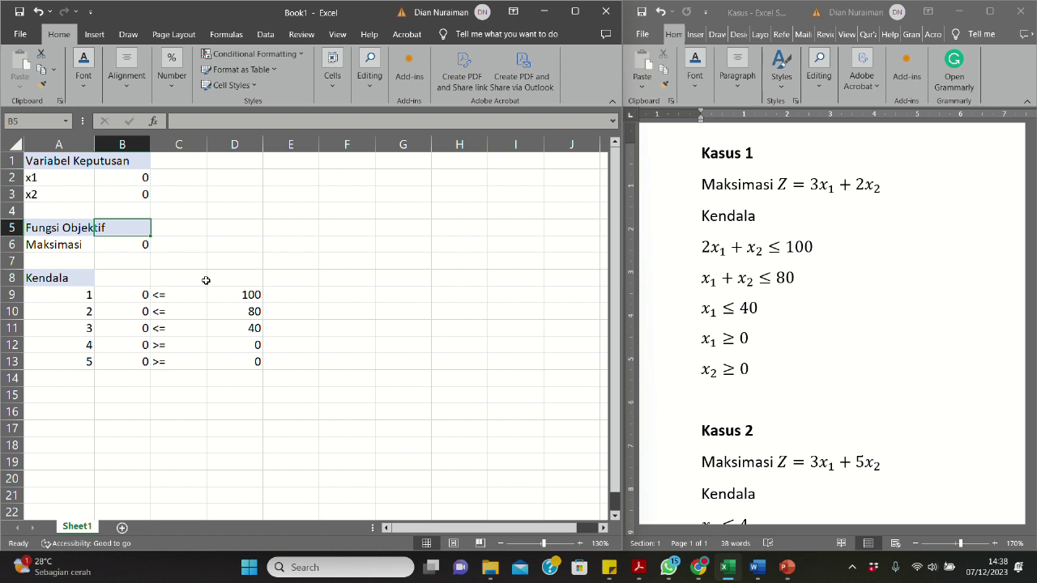
Open Solver and move its parameters dialog clear of the model in columns A to D
left_click(206, 280)
left_click(247, 278)
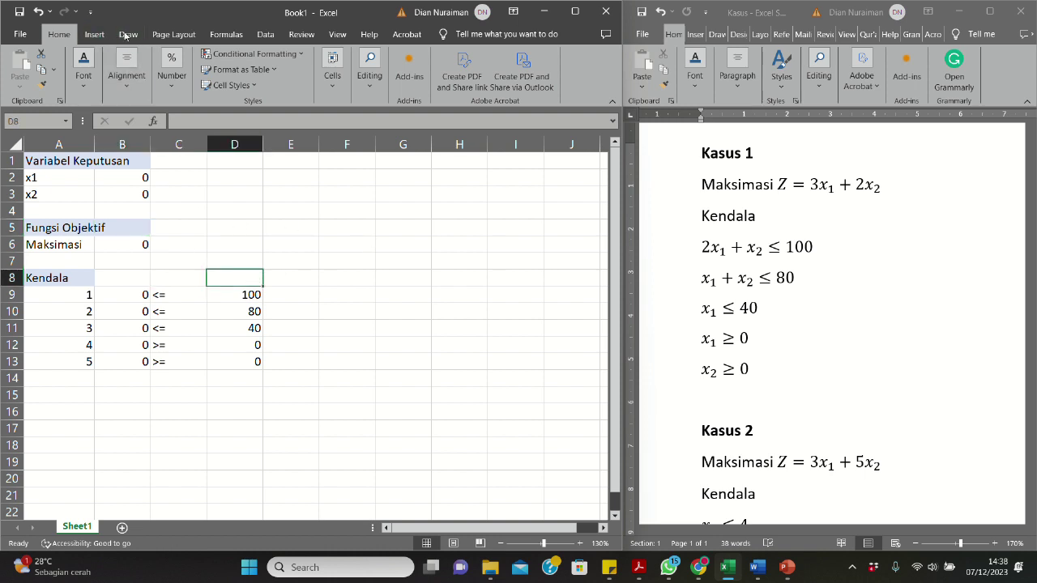
left_click(265, 34)
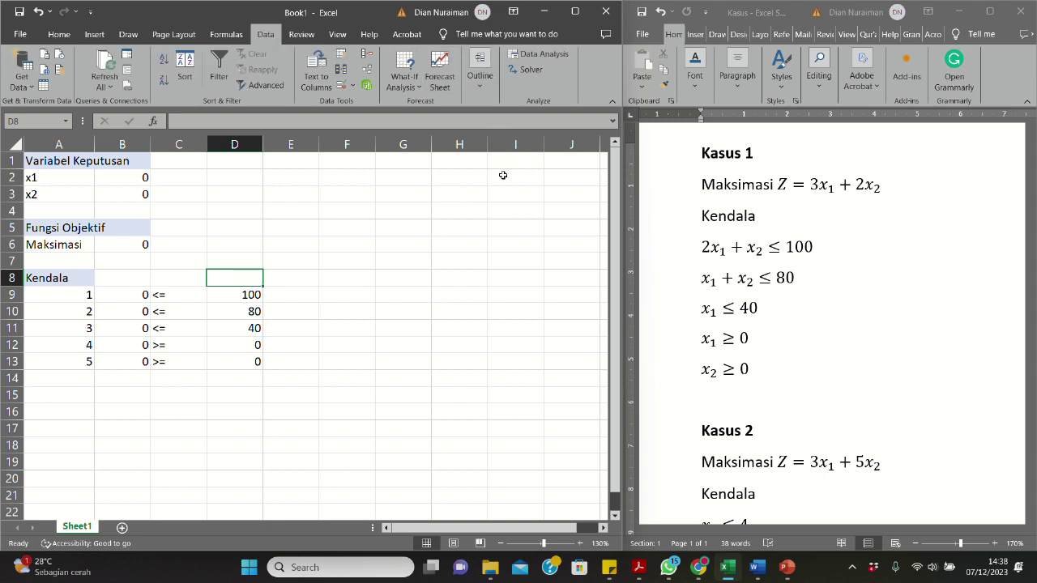
left_click(527, 69)
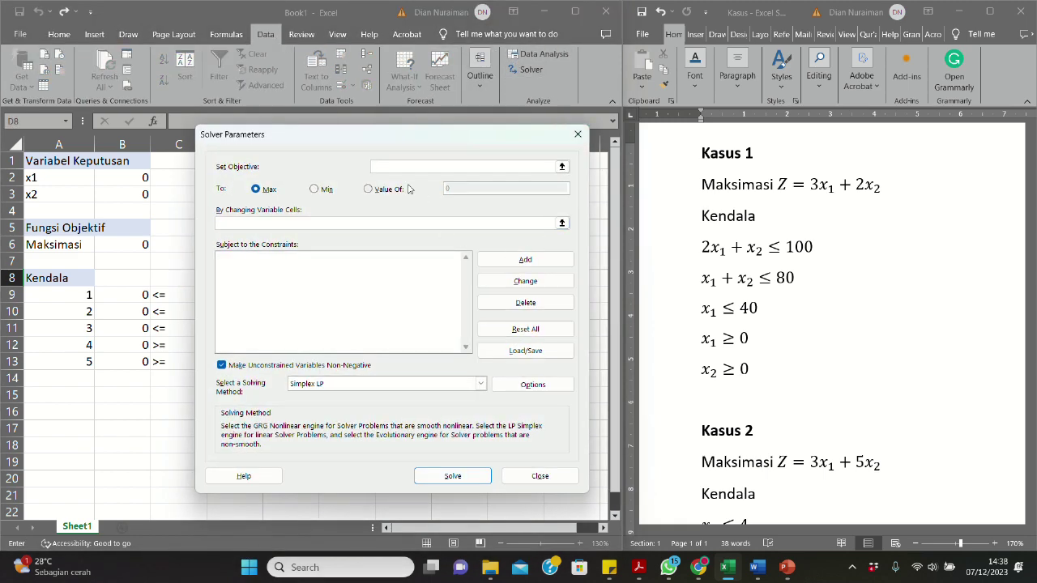
left_click_drag(325, 140, 419, 138)
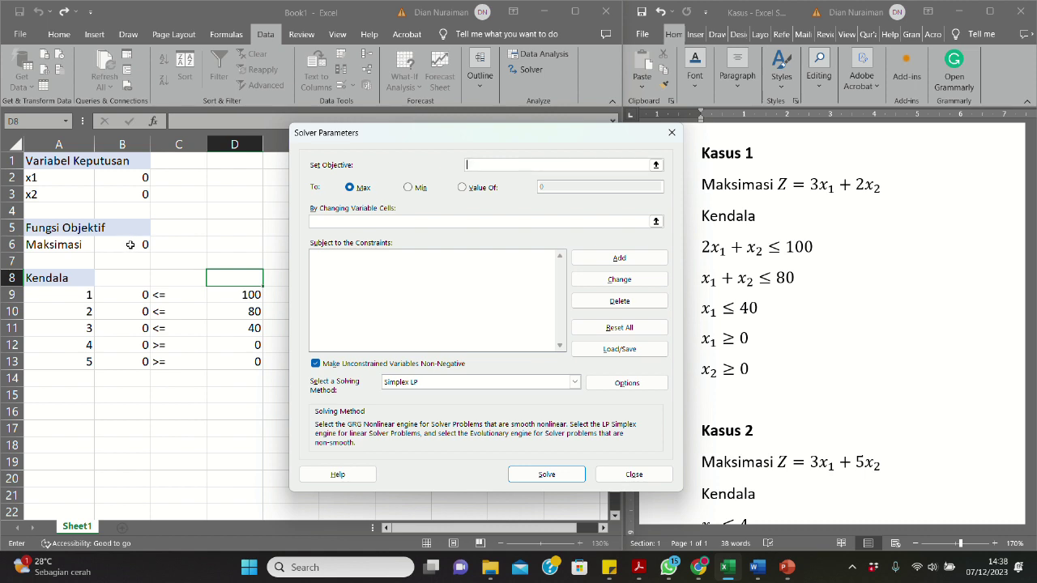
Set the Solver objective to cell B6 with Max, and set the changing variable cells to B2:B3
left_click(130, 245)
left_click(465, 203)
left_click(350, 188)
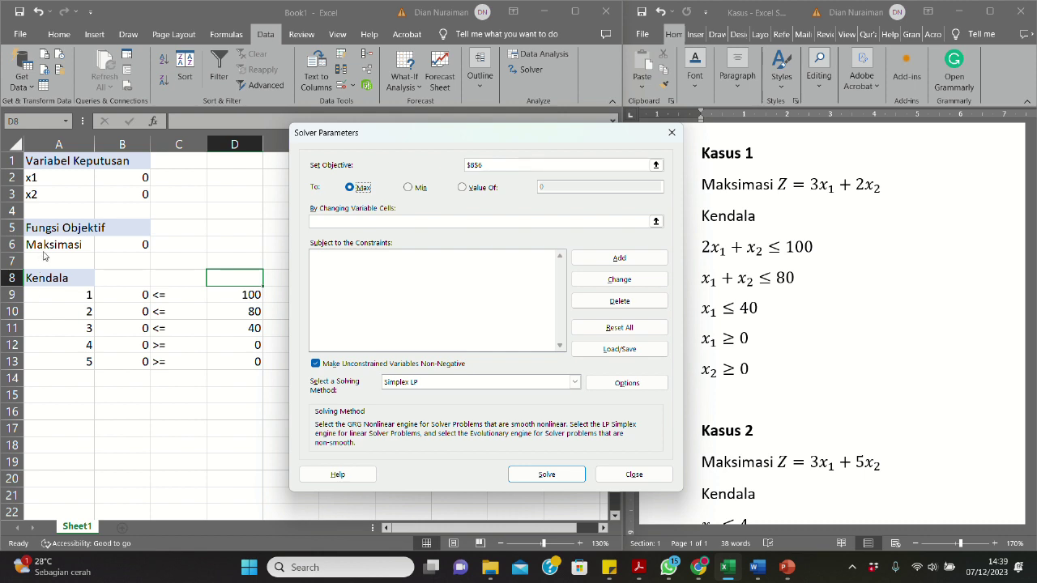
left_click(381, 220)
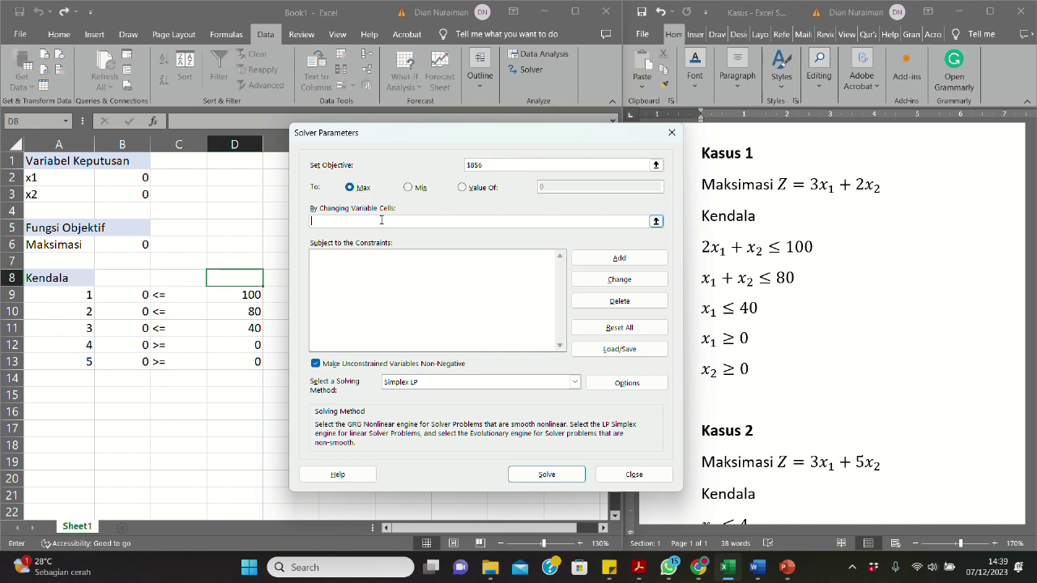
left_click(132, 177)
left_click_drag(132, 177, 134, 191)
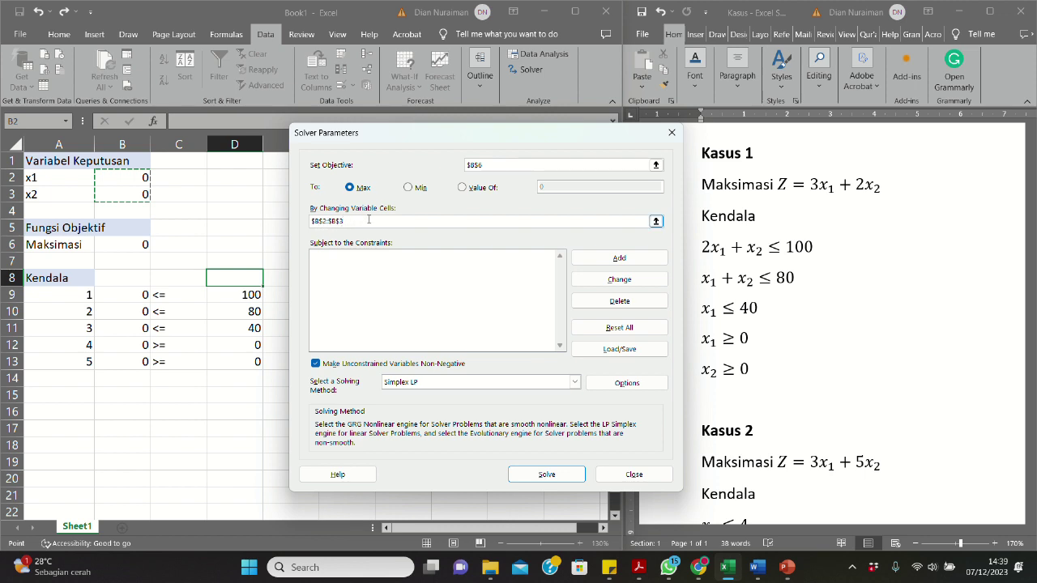
Add the first Solver constraint, $B$9 <= $D$9
left_click(420, 270)
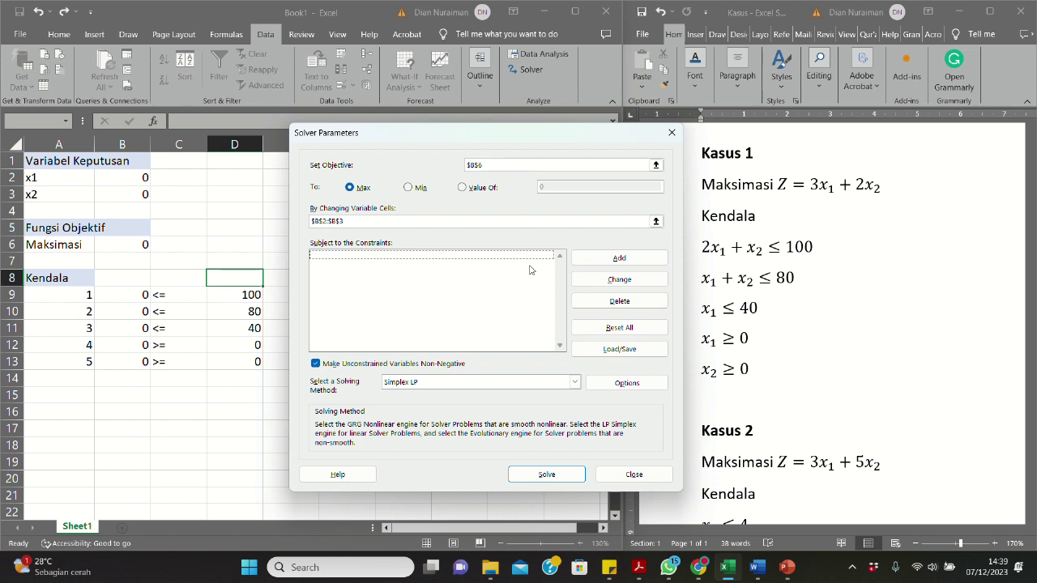
left_click(593, 261)
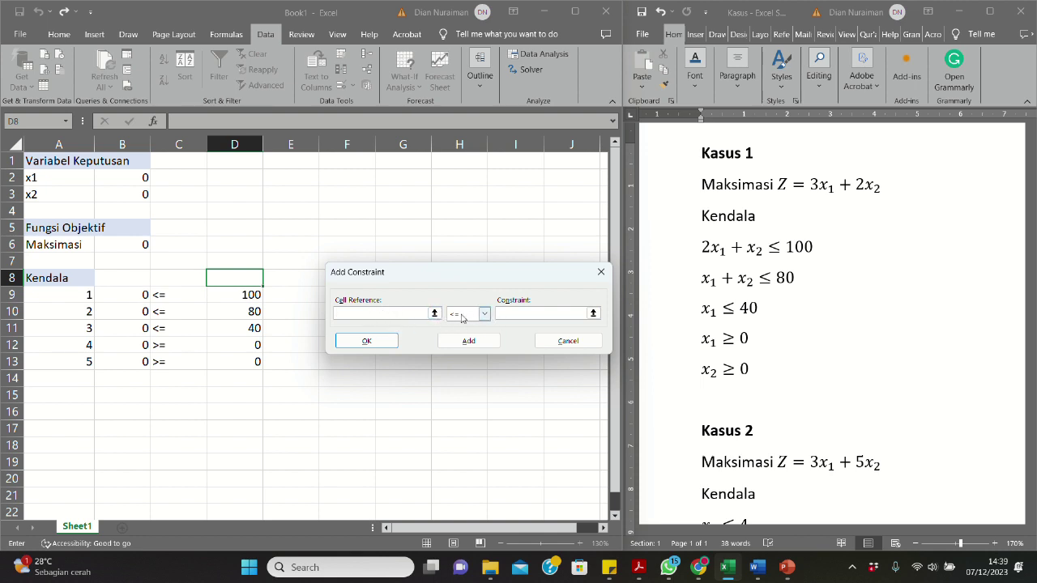
left_click(544, 313)
left_click(119, 294)
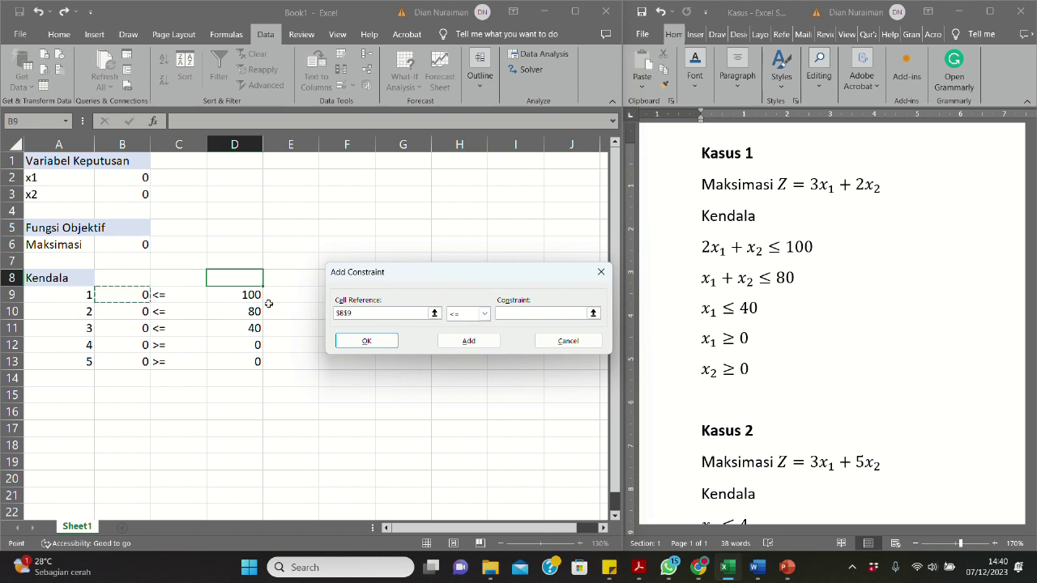
left_click(521, 314)
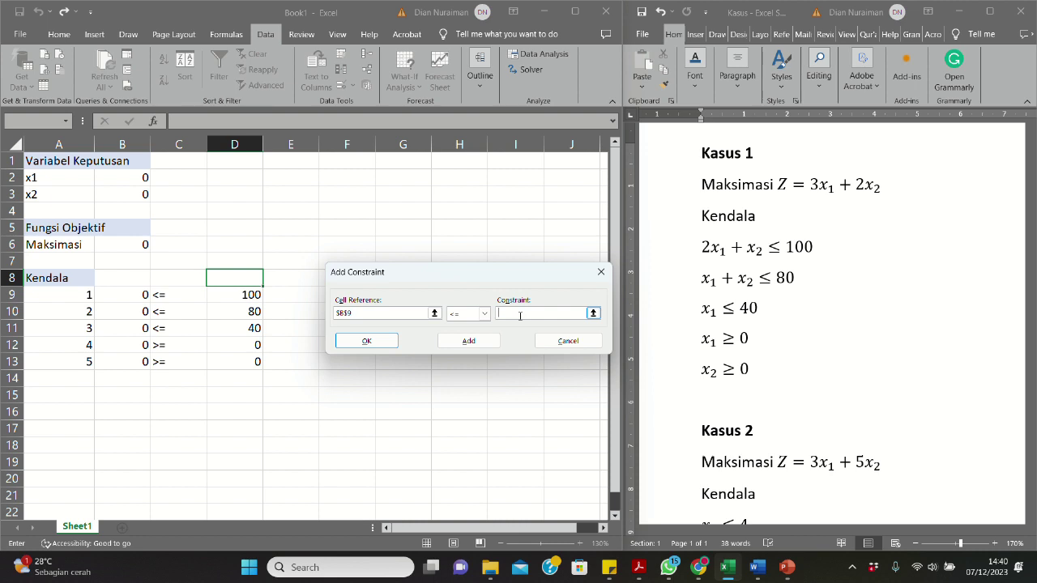
left_click(237, 295)
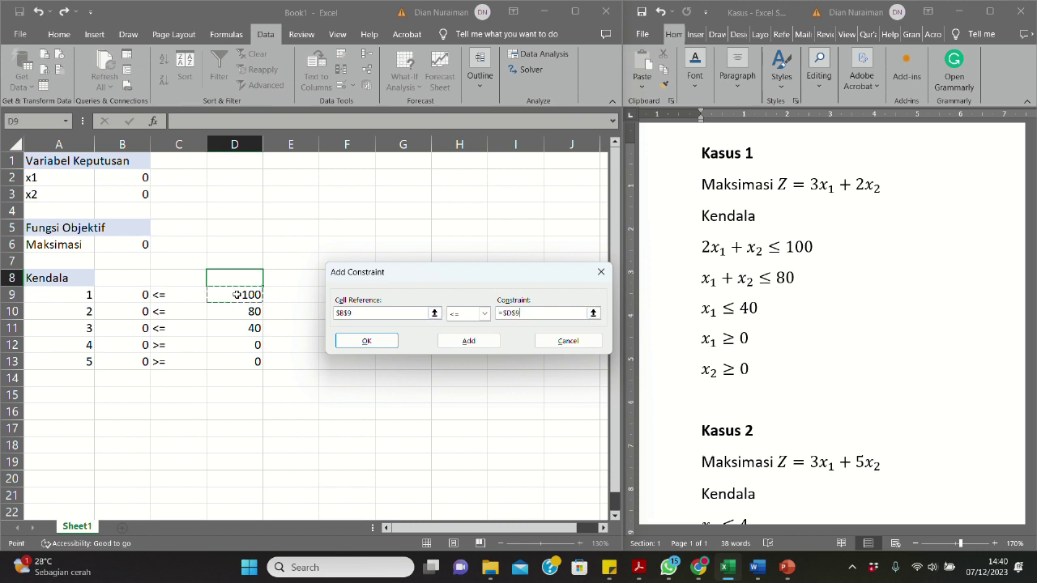
left_click(479, 347)
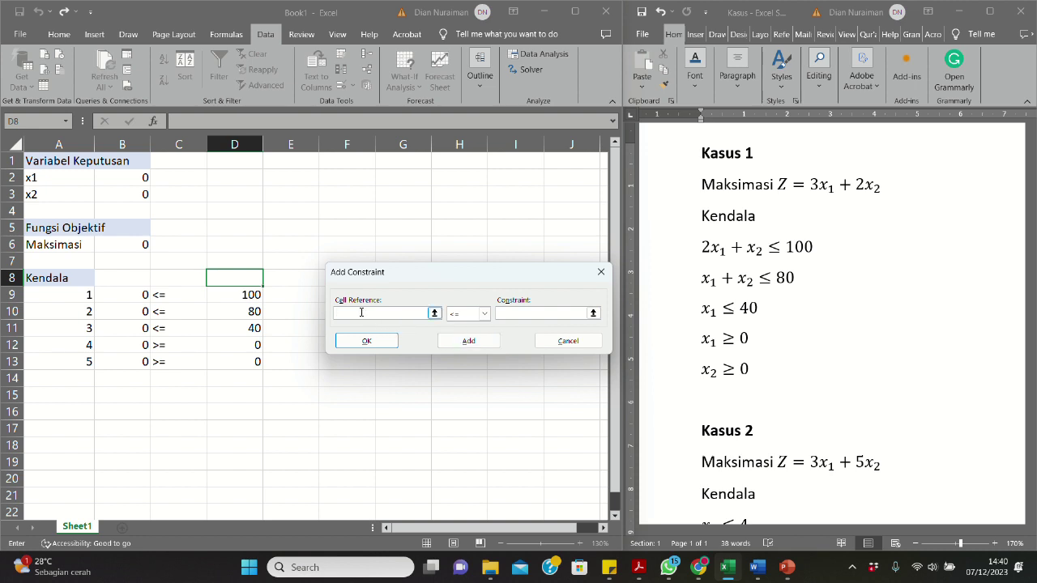
Add the second Solver constraint, relating $B$10 to its limit as $B$10 <= $D$10
left_click(130, 315)
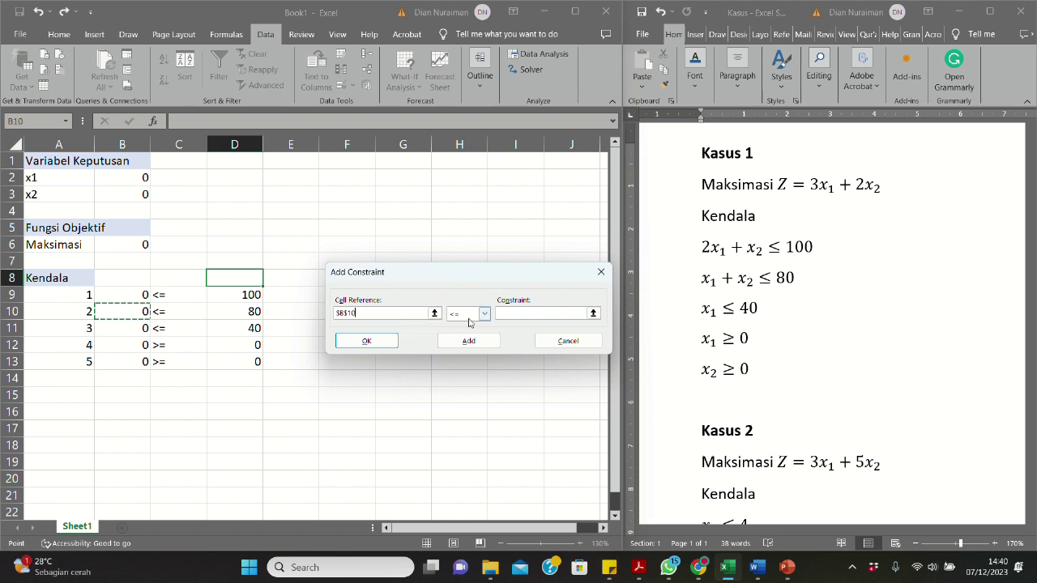
left_click(511, 314)
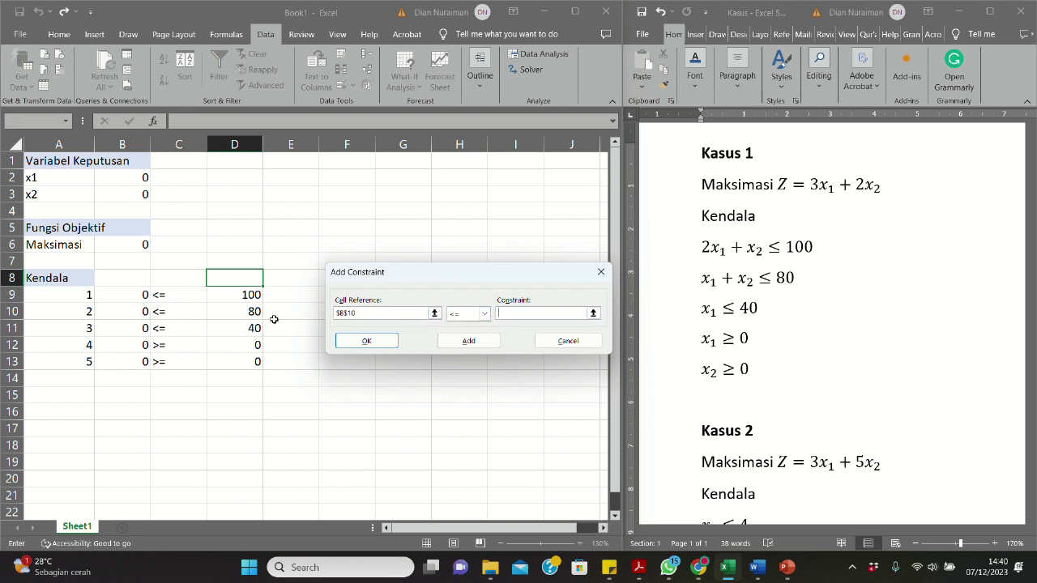
left_click(232, 312)
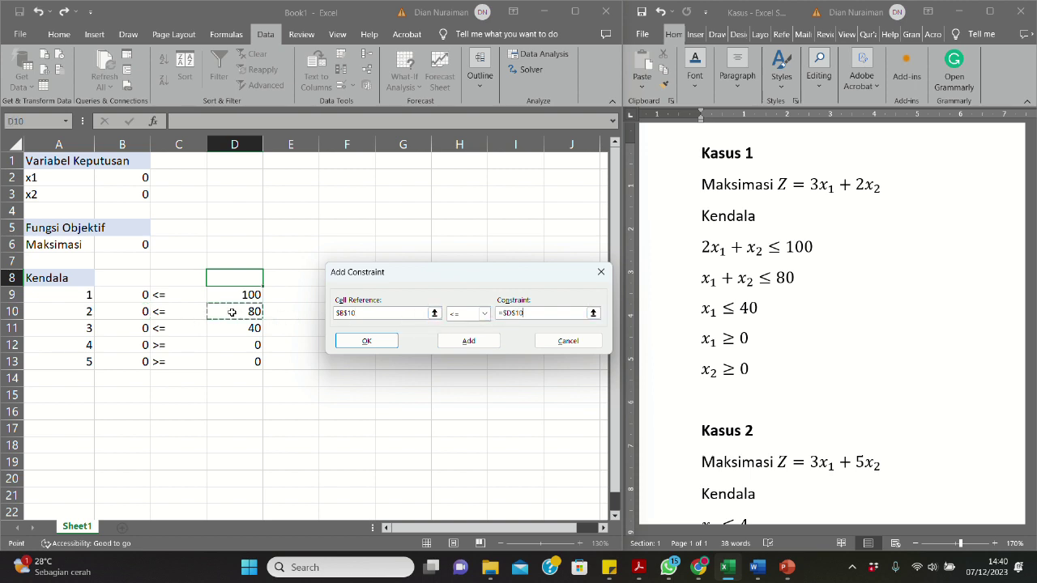
left_click(456, 344)
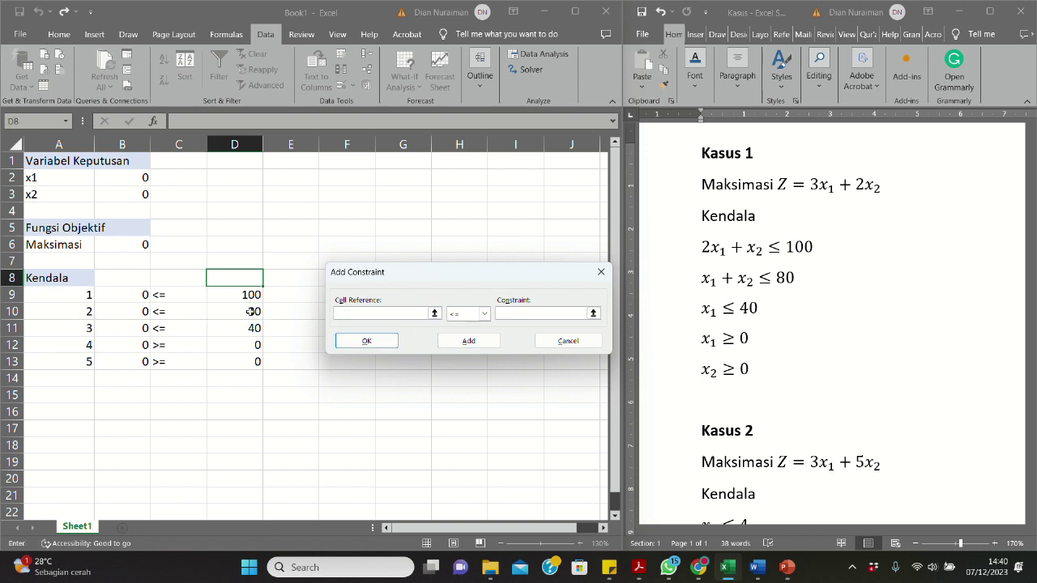
Add the third Solver constraint, relating $B$11 to its limit as $B$11 <= $D$11
left_click(125, 332)
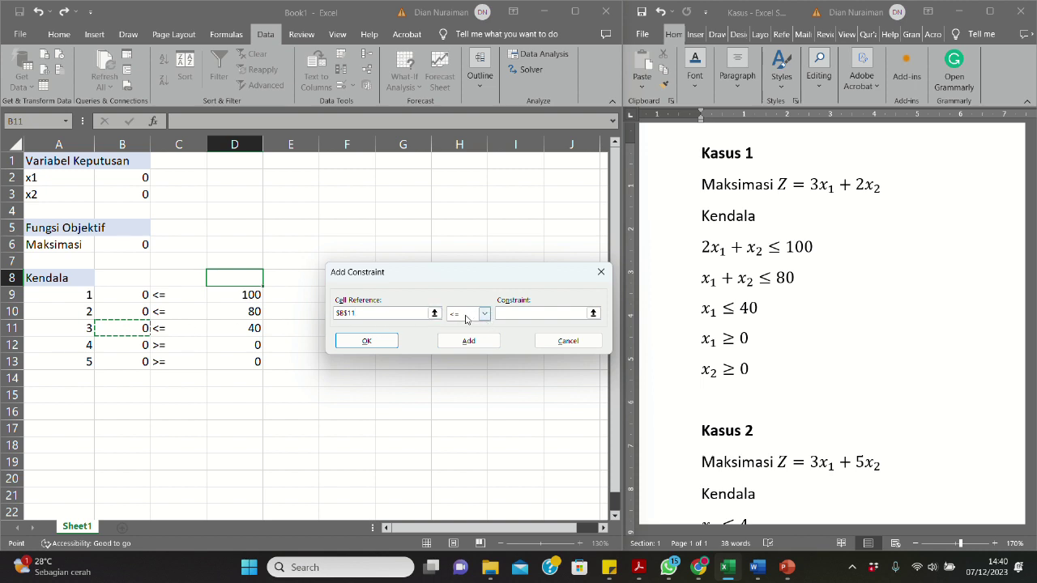
left_click(510, 315)
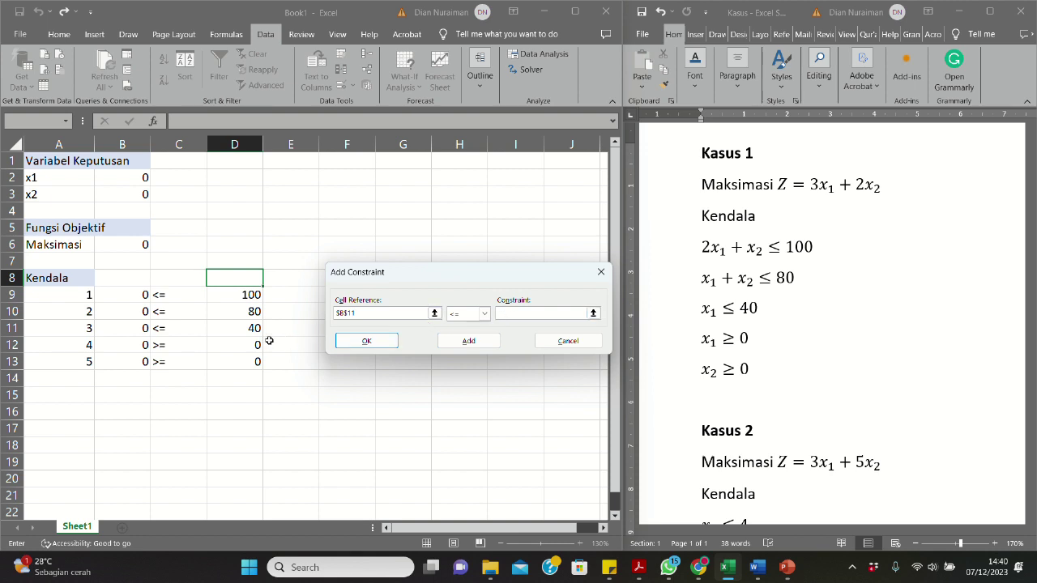
left_click(237, 329)
left_click(455, 343)
Add the fourth Solver constraint with the >= operator, $B$12 >= $D$12
left_click(121, 349)
left_click(468, 313)
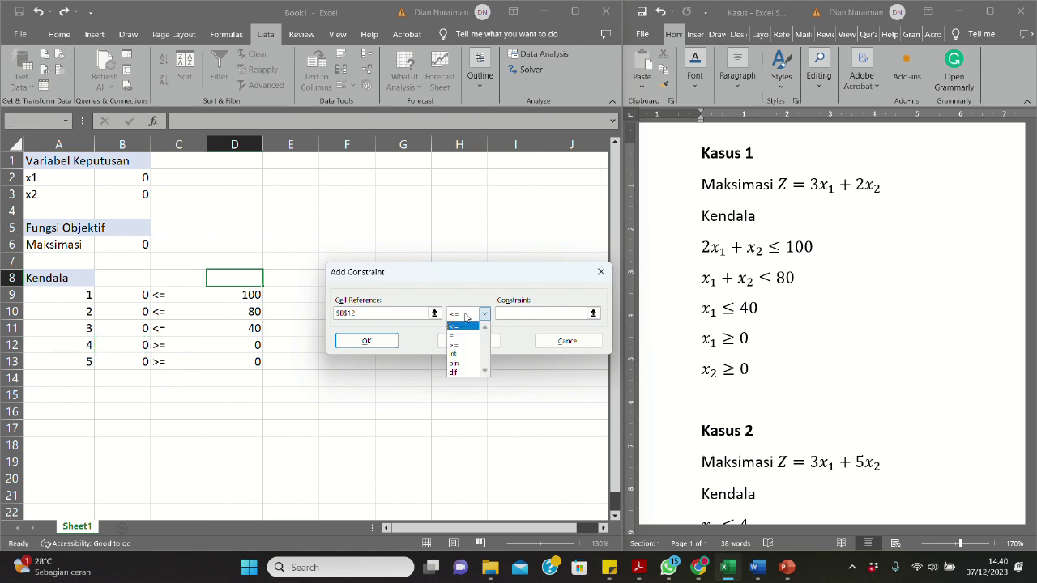
left_click(460, 344)
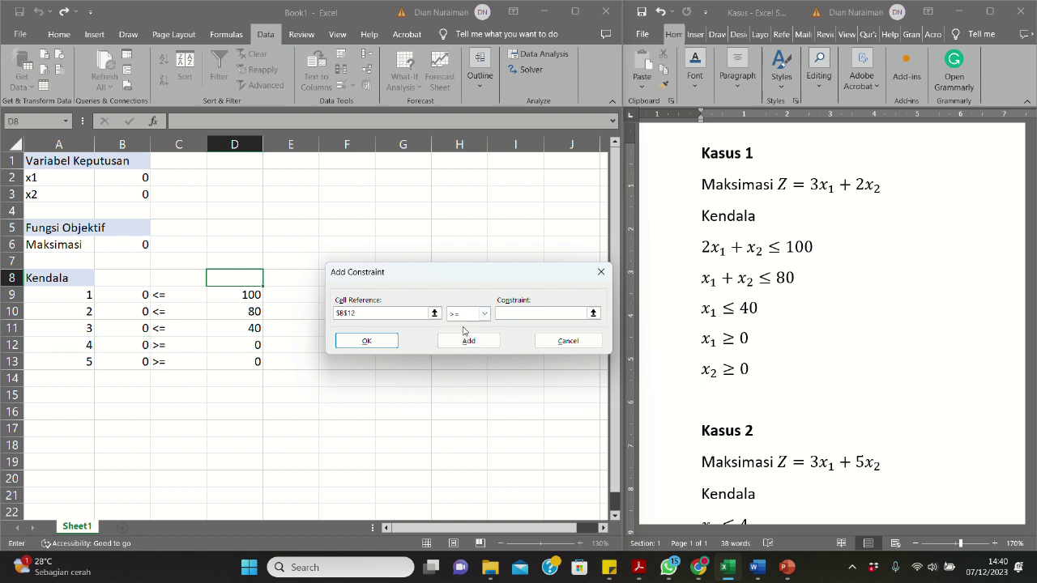
left_click(227, 346)
left_click(459, 342)
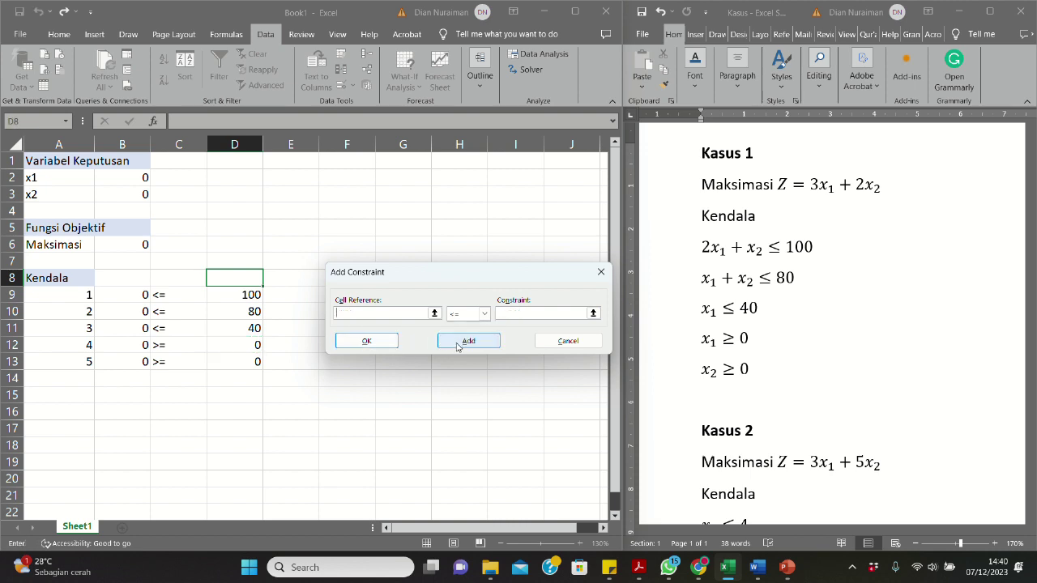
Add the fifth constraint, $B$13 >= $D$13, and return to the Solver parameters
left_click(133, 362)
left_click(458, 316)
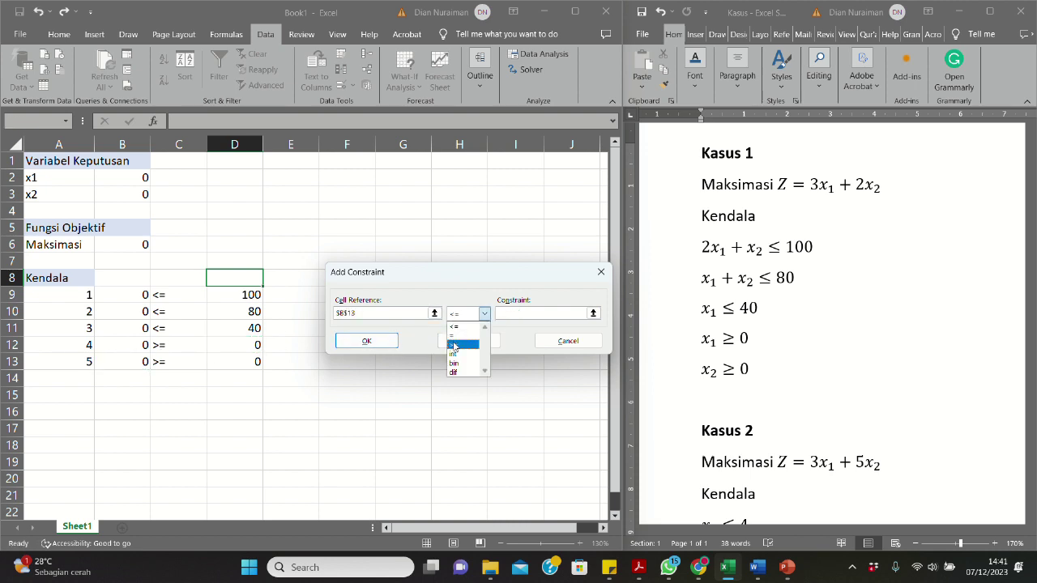
left_click(456, 344)
left_click(502, 318)
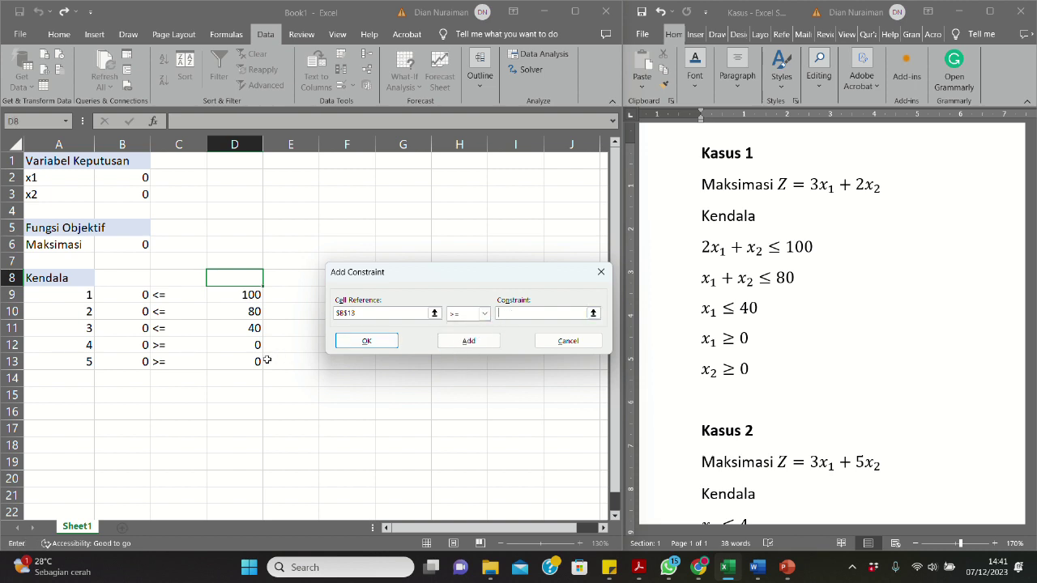
left_click(237, 362)
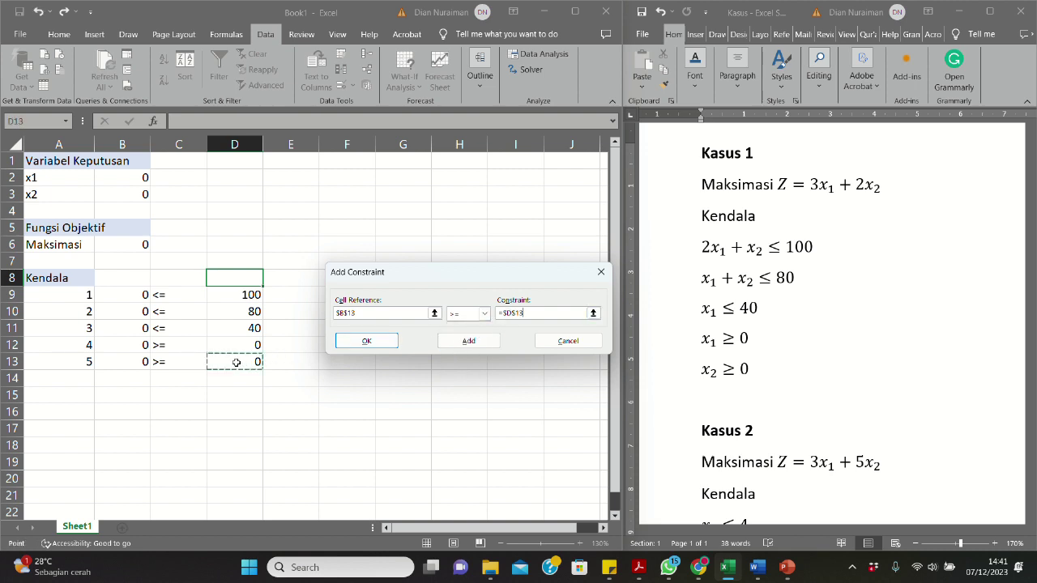
left_click(366, 341)
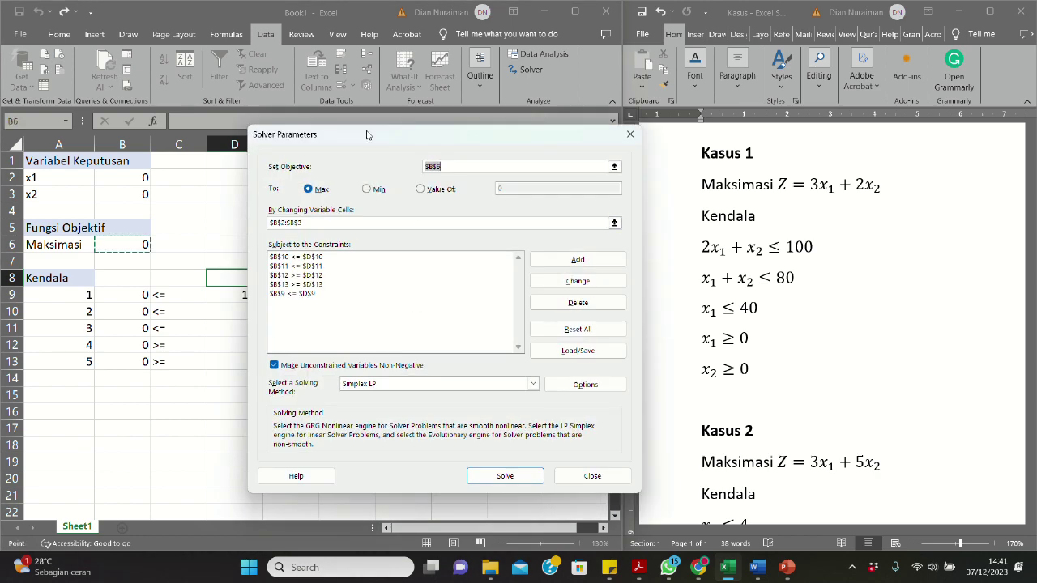
Check each listed constraint against the Kendala rows, and view the $B$11 <= $D$11 constraint's settings without changing them
left_click_drag(366, 135, 395, 160)
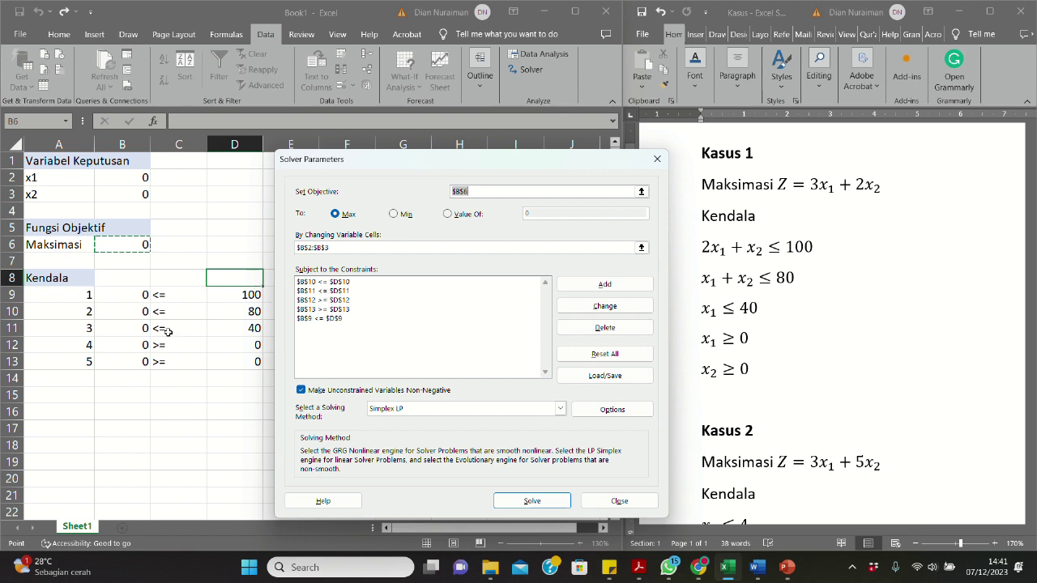
left_click(311, 321)
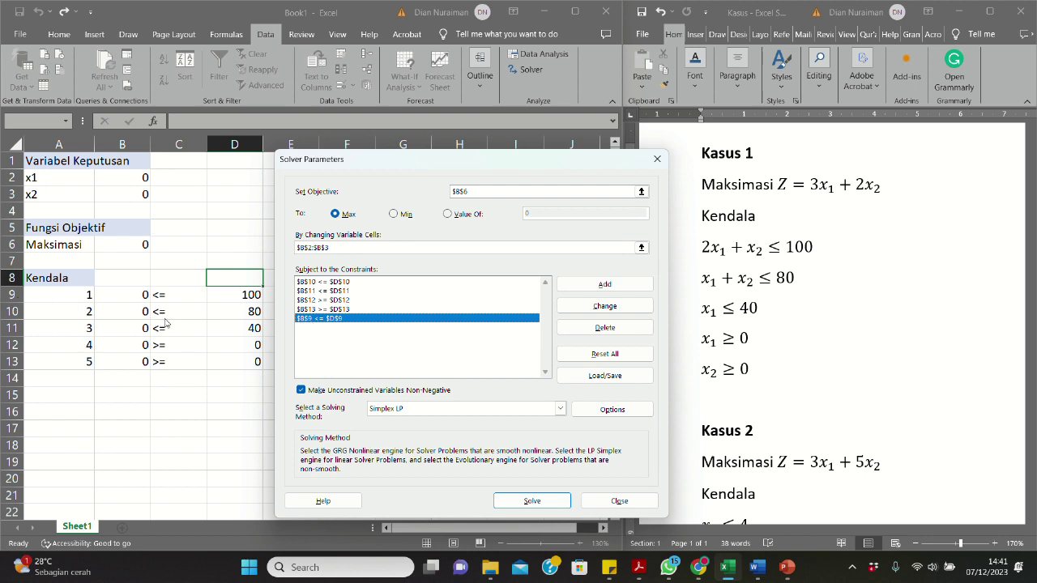
left_click(346, 282)
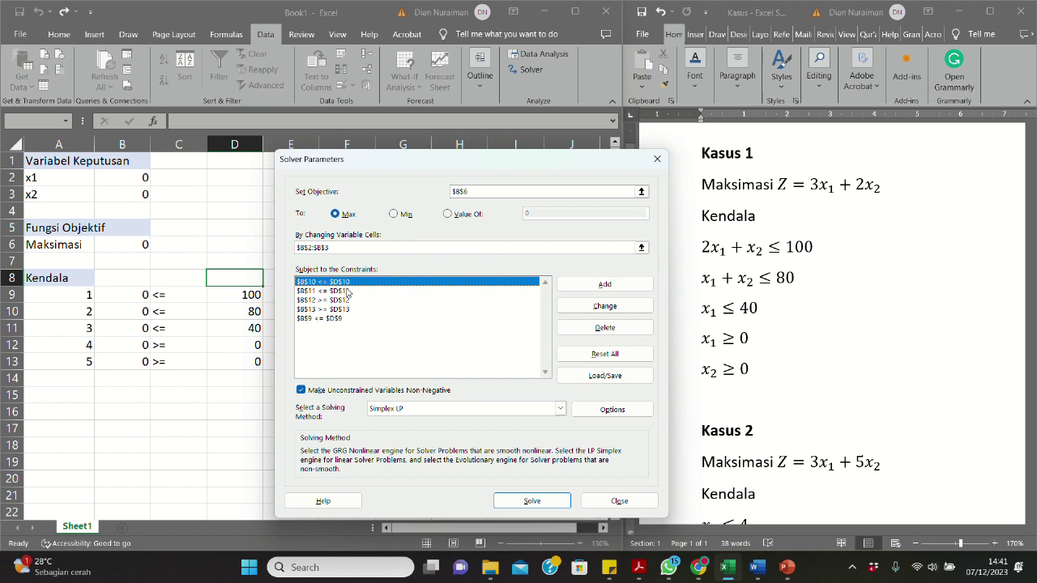
left_click(349, 291)
left_click(349, 299)
left_click(348, 308)
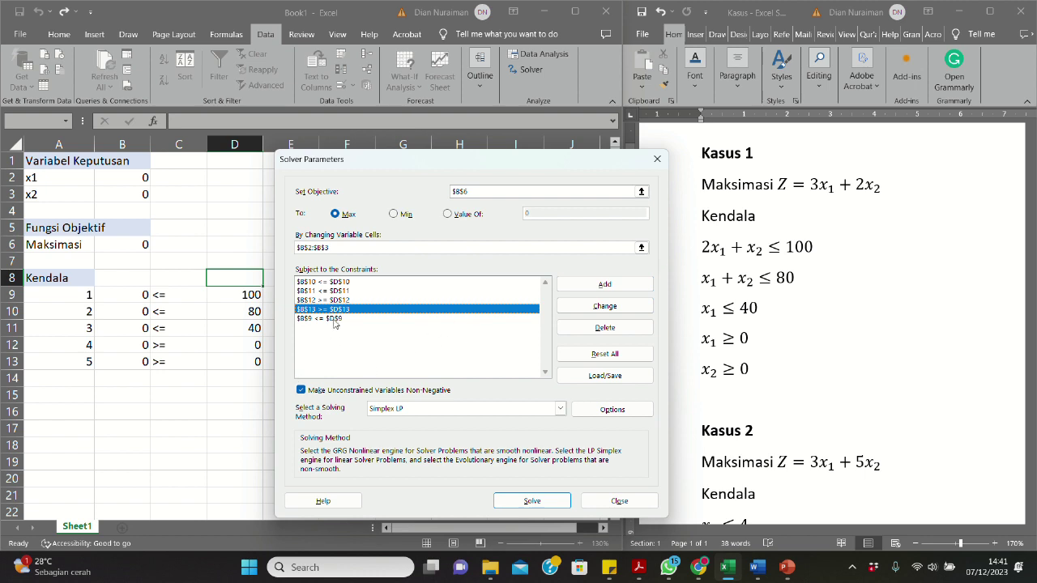
left_click(346, 293)
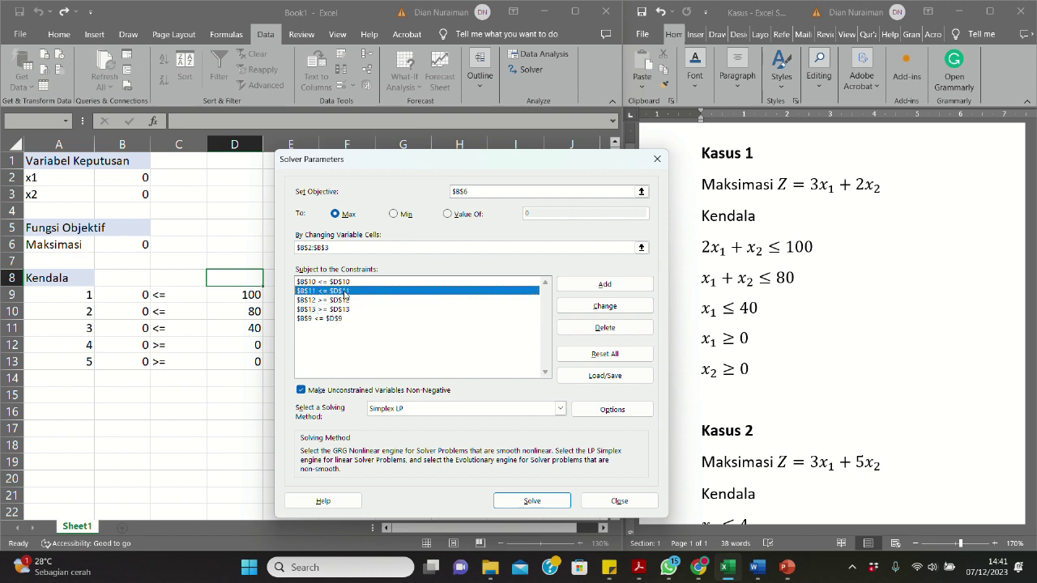
left_click(571, 306)
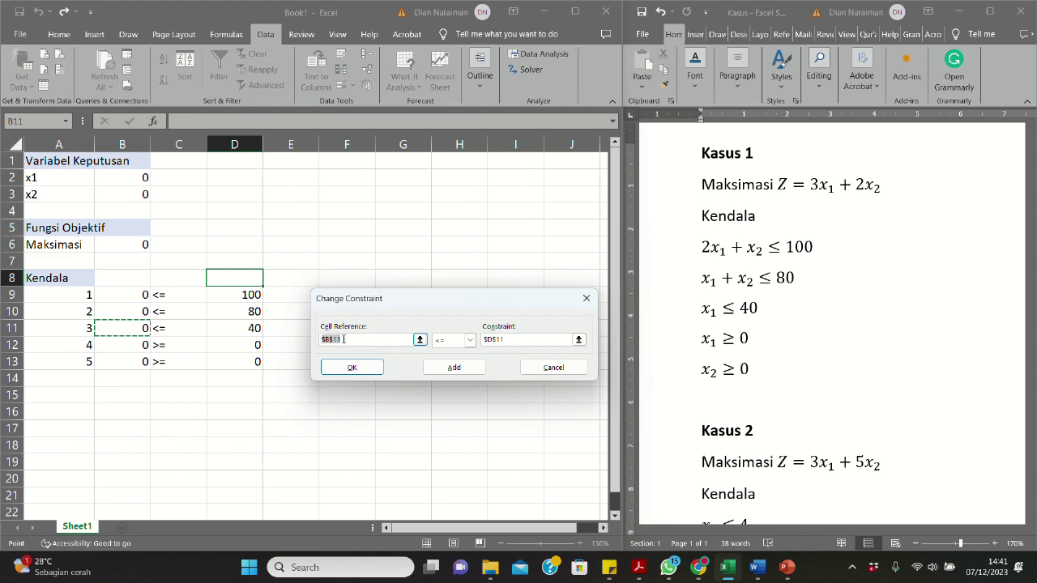
left_click(554, 367)
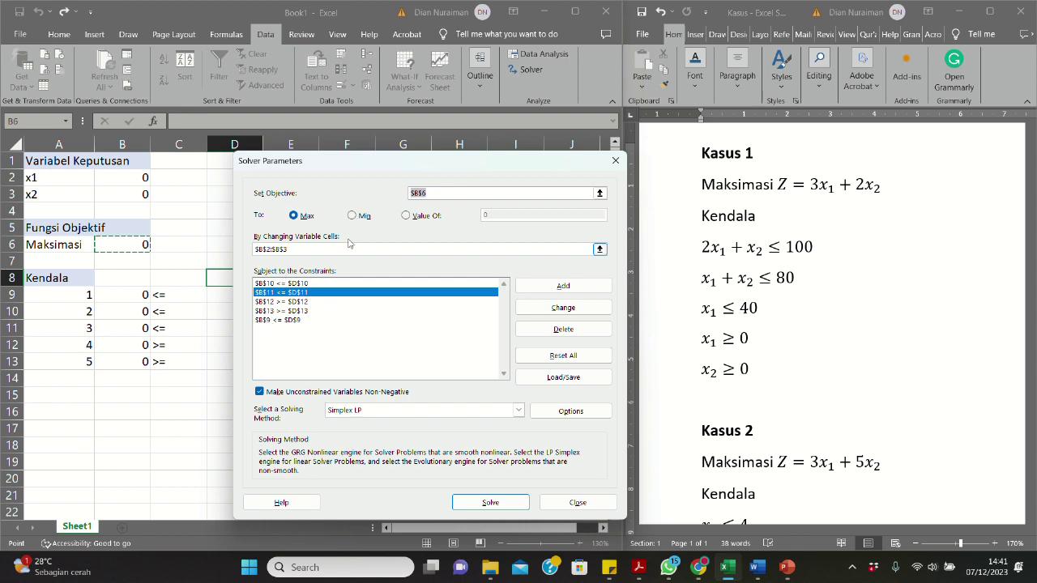
Solve the model with the Simplex LP method, keeping the Solver solution, and inspect the resulting x1 and x2 cells
left_click_drag(353, 161, 410, 162)
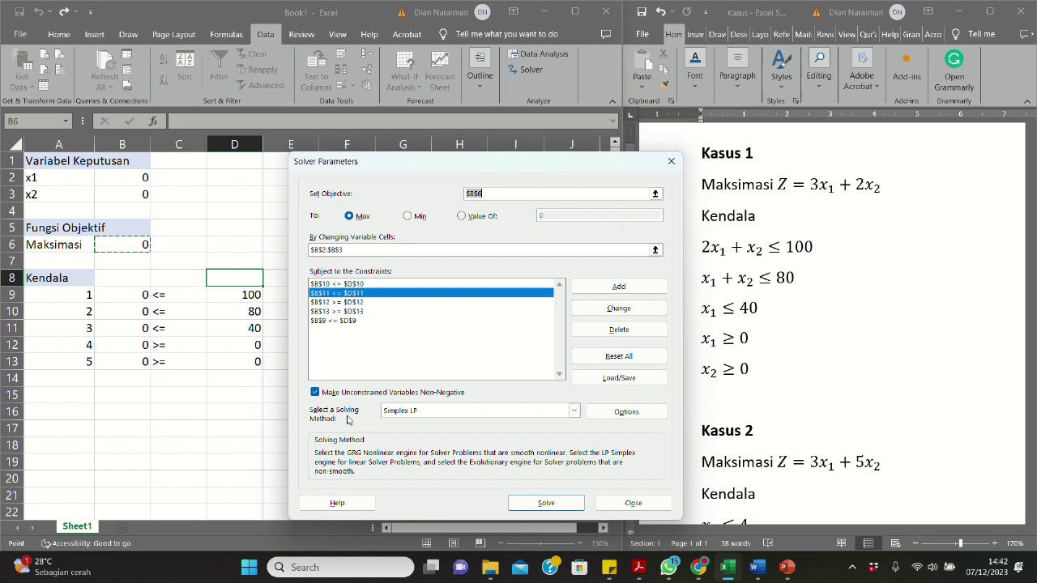
left_click(405, 414)
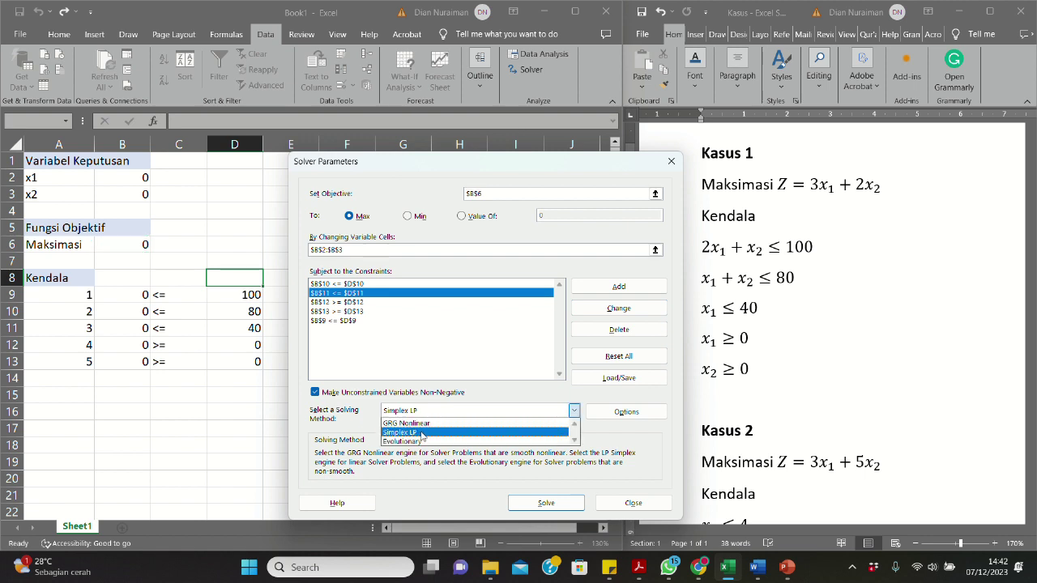
left_click(421, 434)
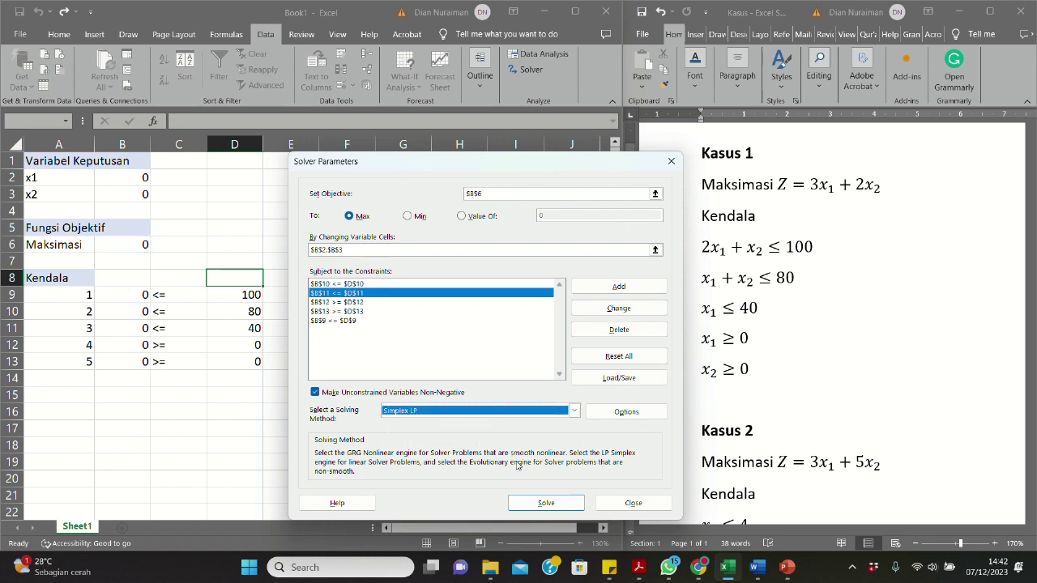
left_click(544, 503)
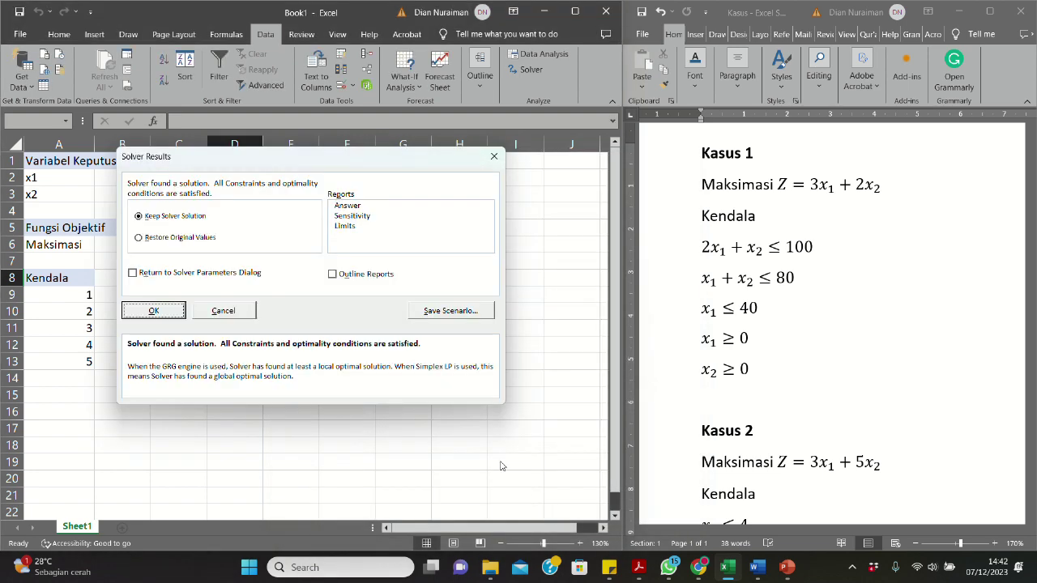
left_click(164, 313)
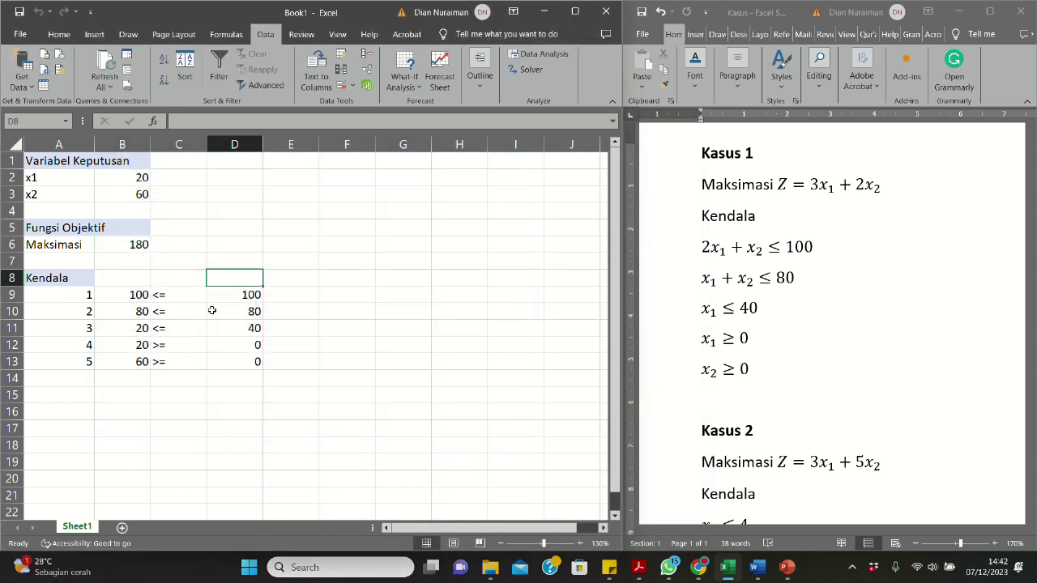
left_click(131, 182)
left_click(134, 195)
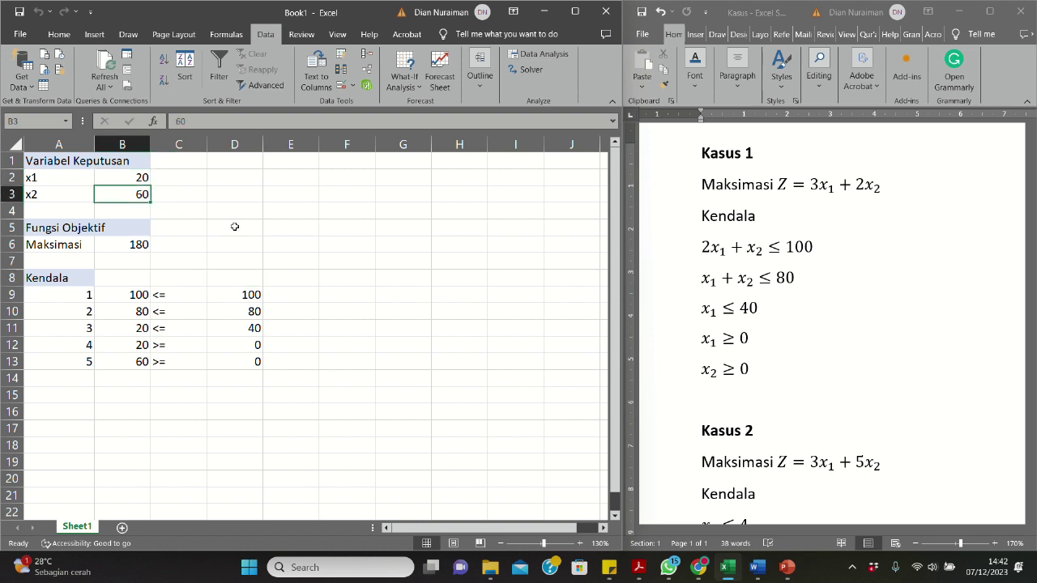
Inspect the solved x1 and x2 values and the Maksimasi objective cell on the worksheet
mouse_move(785, 568)
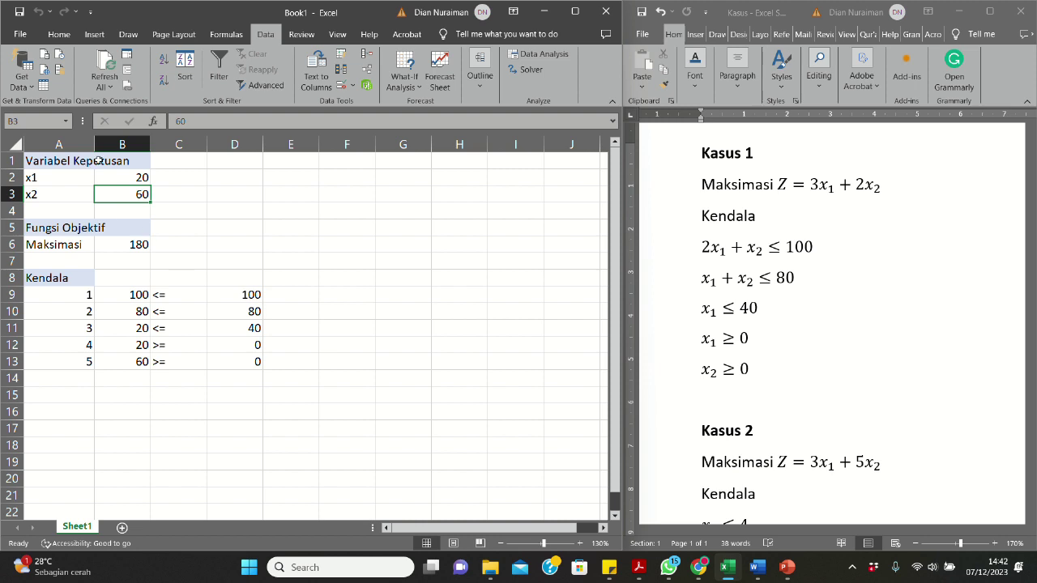
left_click(117, 177)
left_click(120, 197)
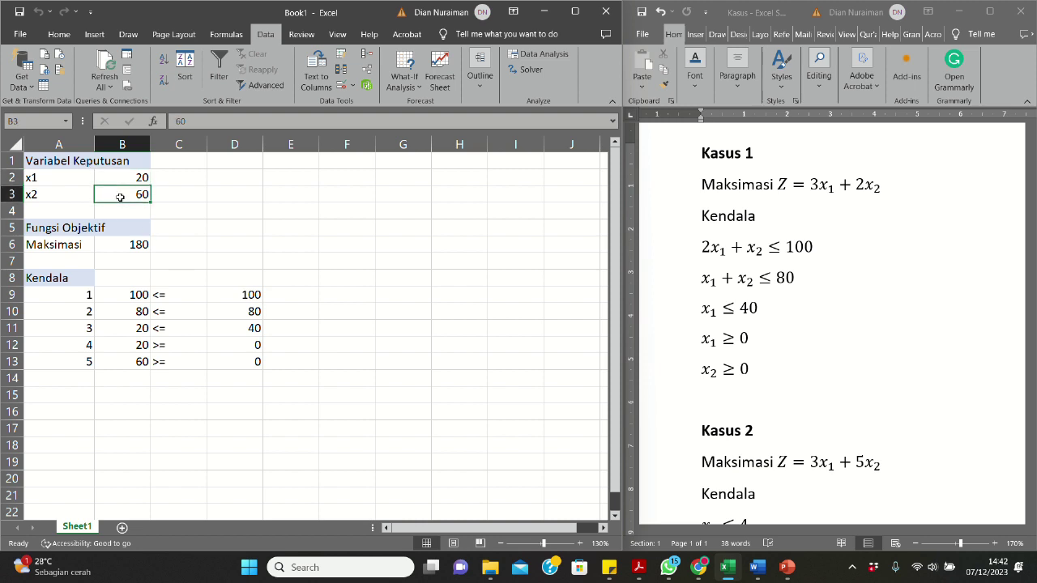
left_click(113, 247)
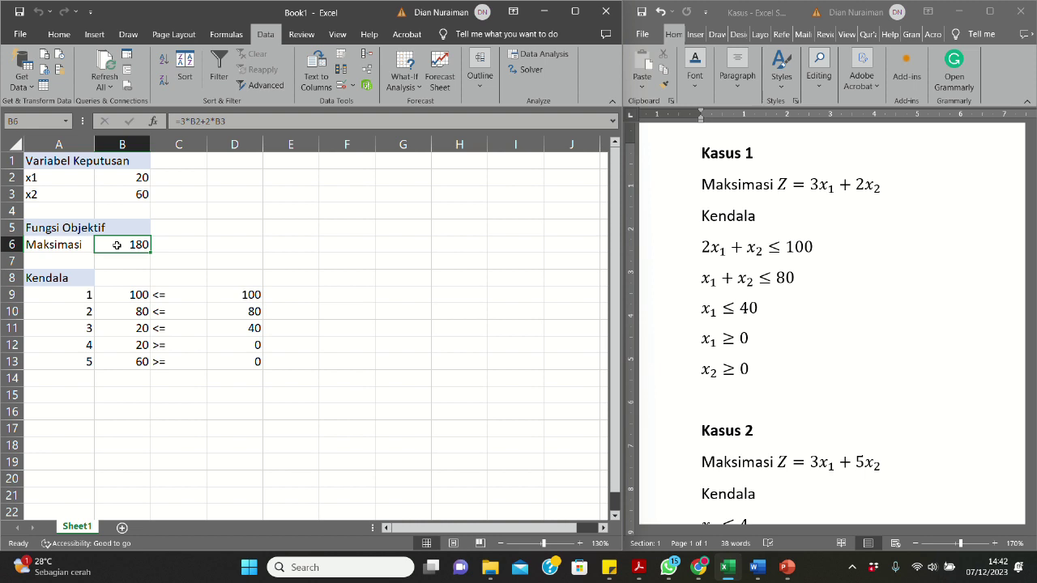
Switch to the Pemrograman Linear presentation in PowerPoint and review the Contoh 1 problem, variable definitions and mathematical model on slides 3 to 5
left_click(786, 567)
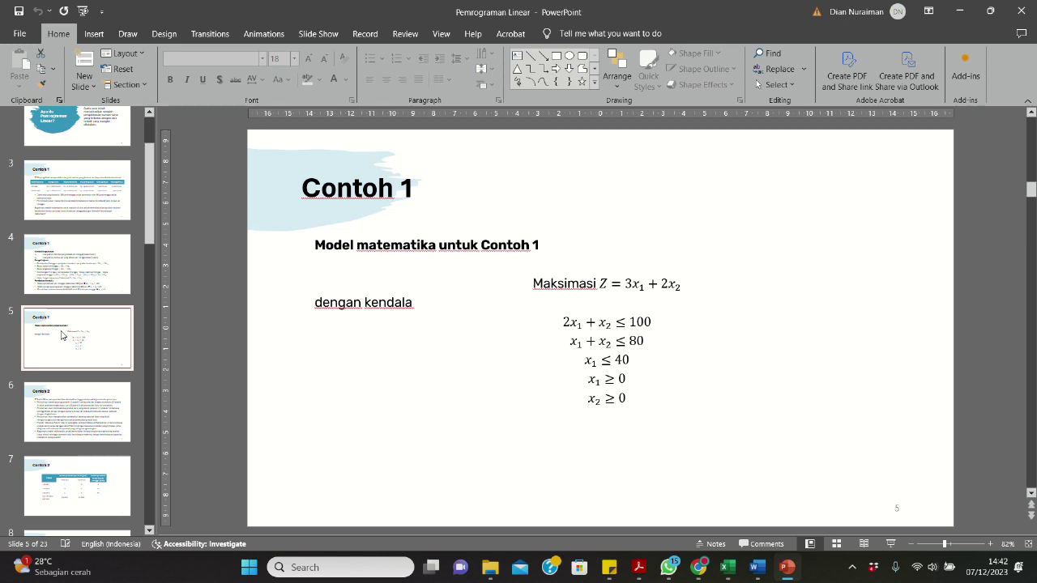
left_click(50, 185)
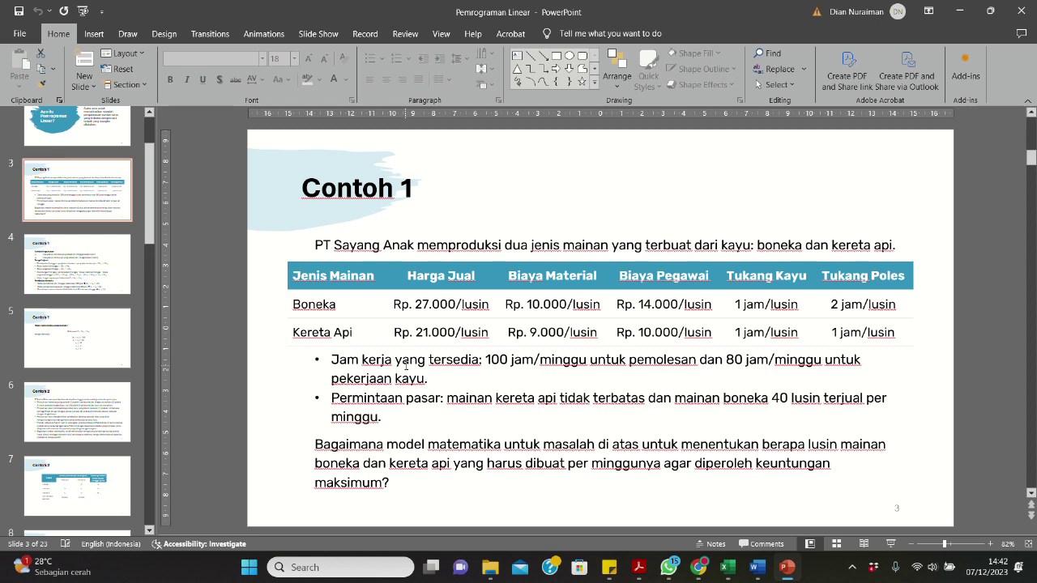
left_click(120, 260)
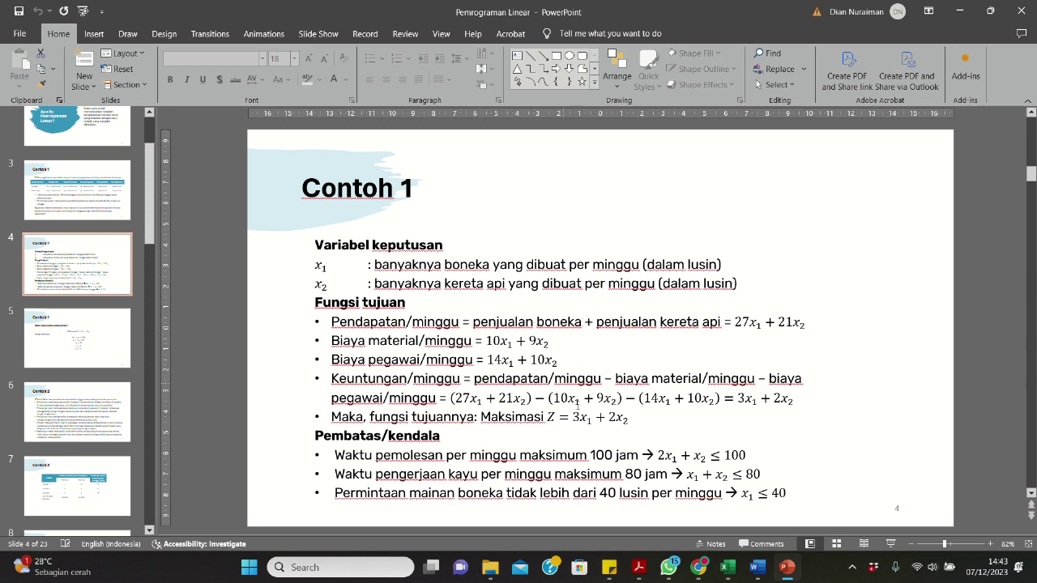
left_click(110, 346)
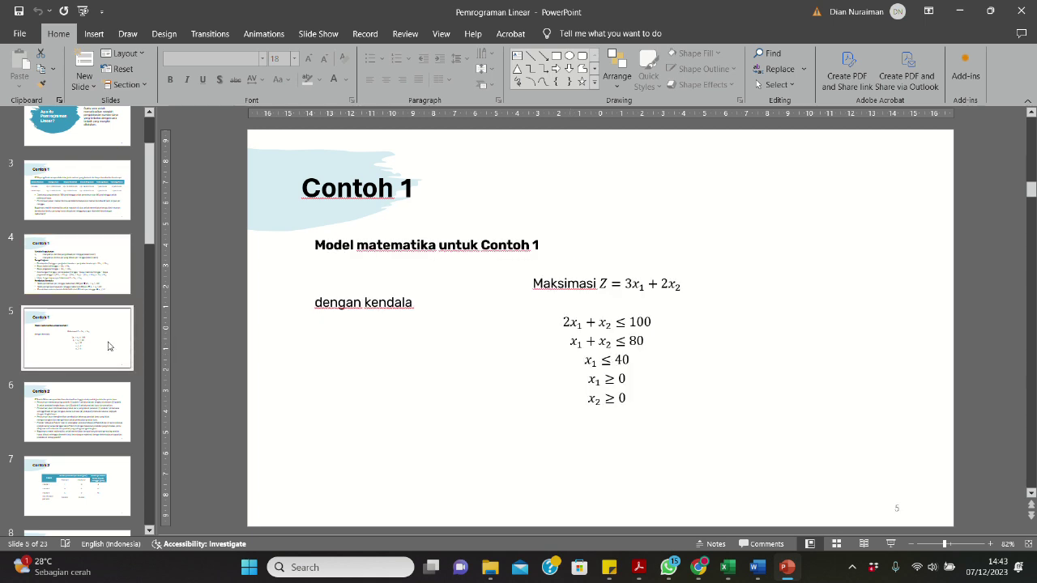
Bring back the Excel worksheet and the Word case document, and locate the Kasus 2 problem in the document
left_click(728, 568)
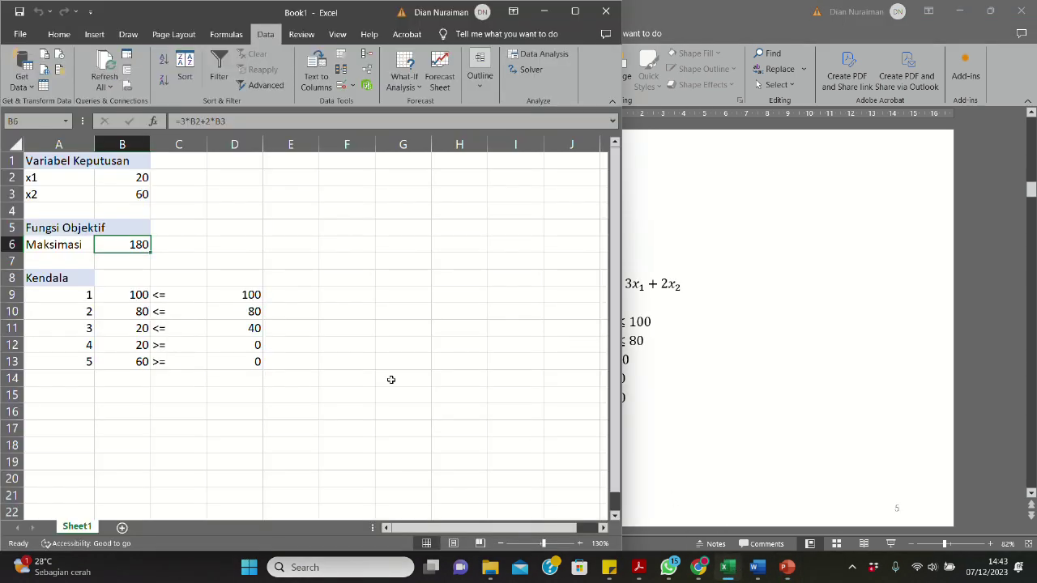
left_click(757, 568)
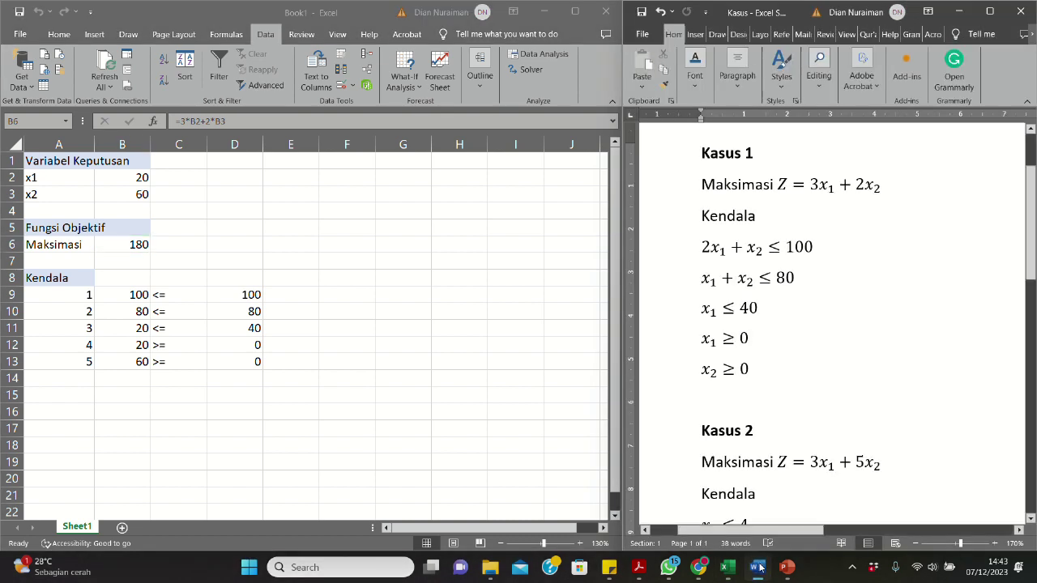
left_click(287, 372)
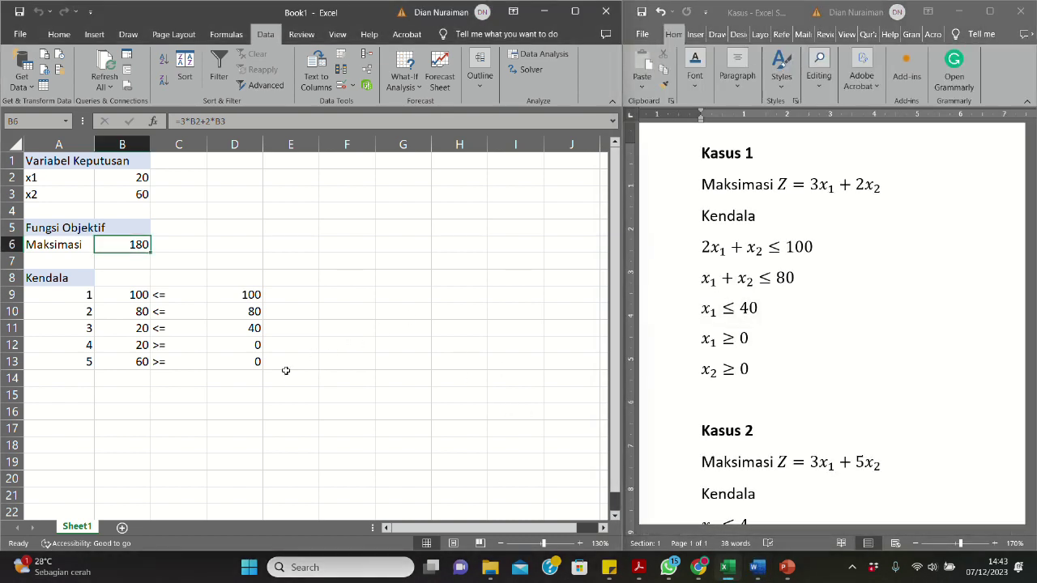
left_click(286, 373)
left_click(830, 370)
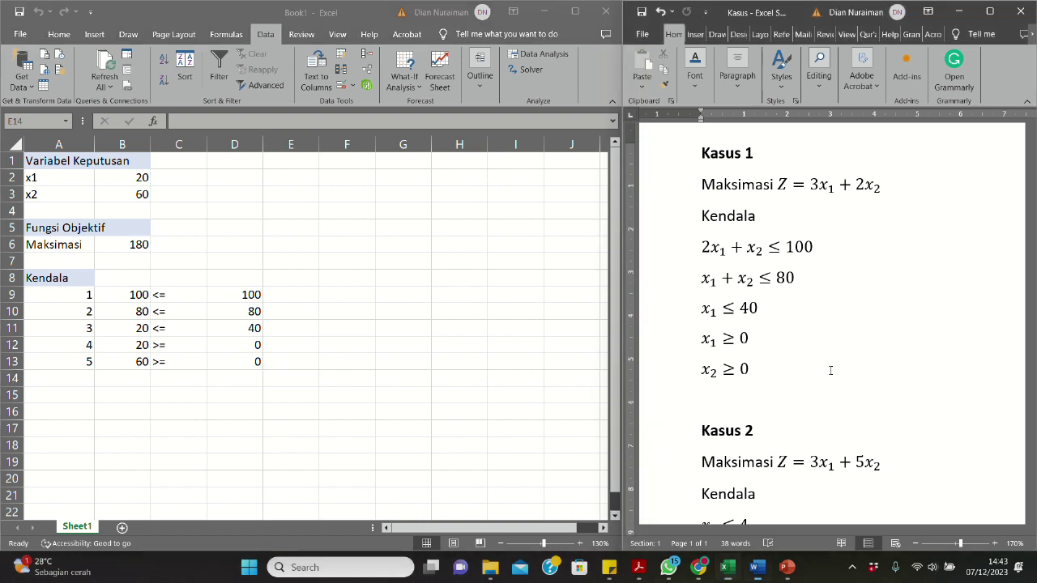
scroll(830, 370, "down", 5)
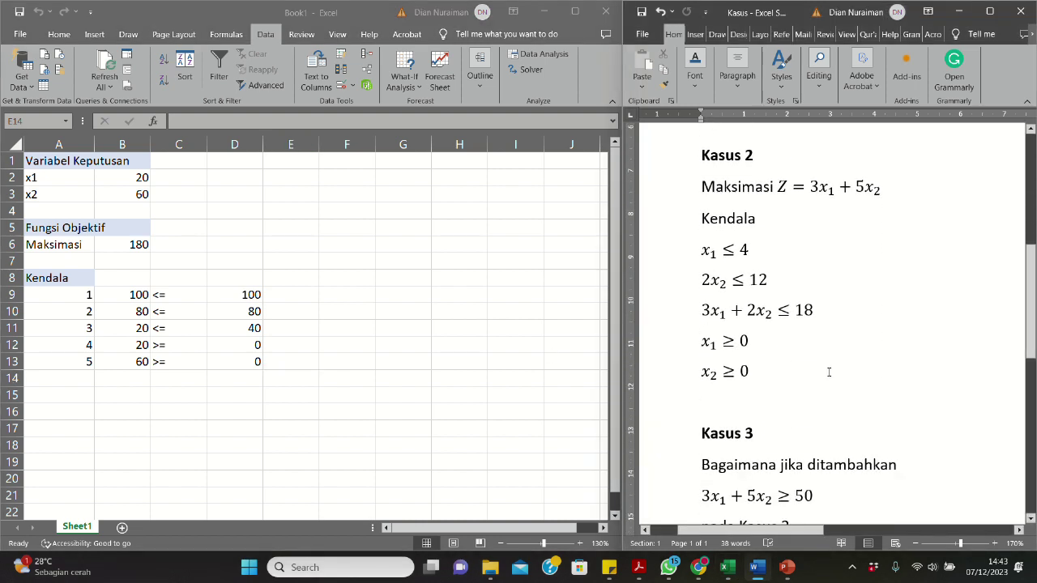
left_click(712, 375)
Switch to the PowerPoint presentation and view the Contoh 2 slide with its decision variables, objective and constraints
left_click(785, 569)
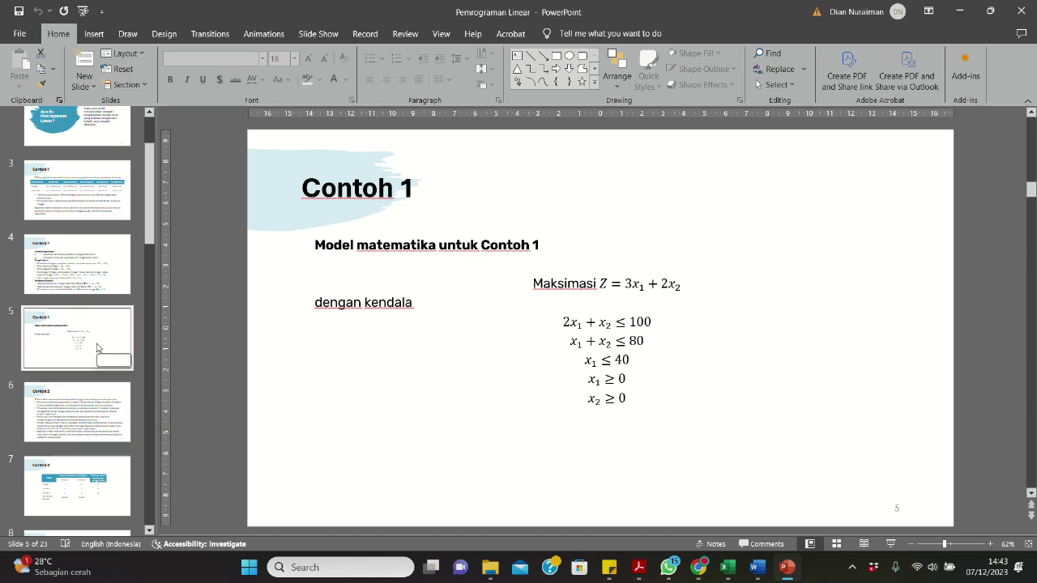
key("Down")
key("Down")
key("Down")
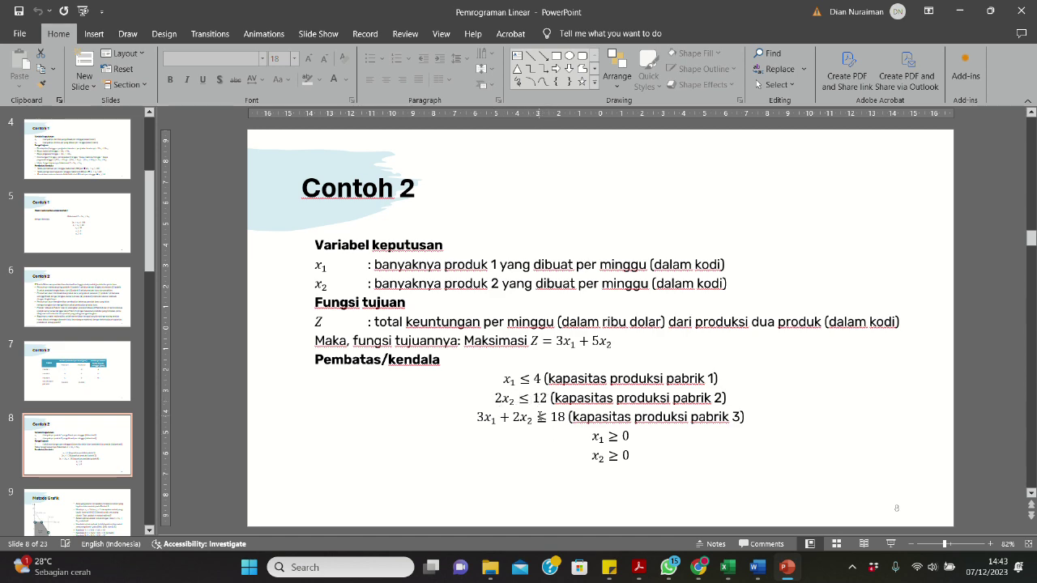
Return to the Word case document and compare the Kasus 2 objective and constraints with those of Kasus 1
key("alt+Tab")
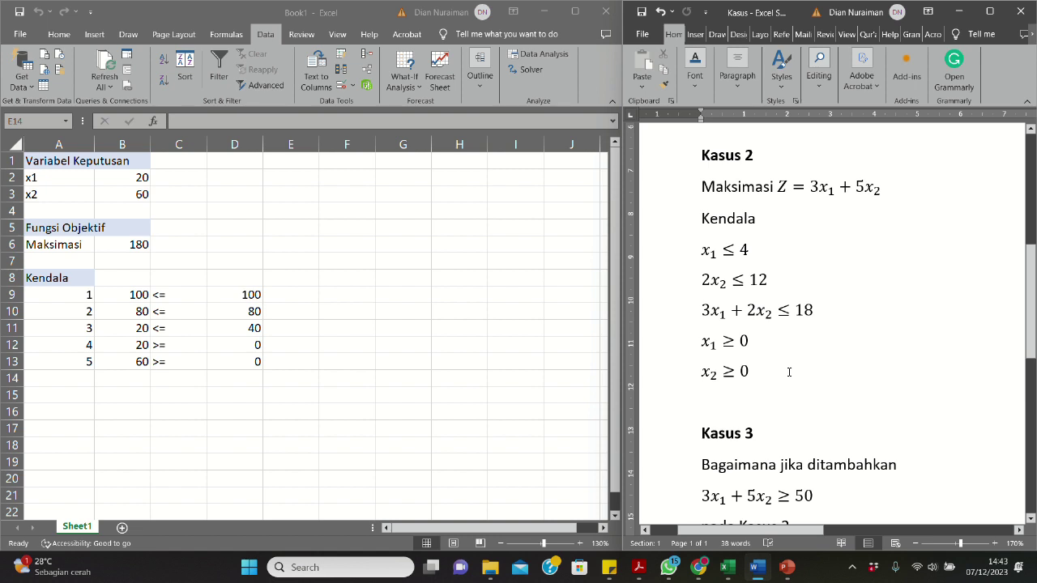
left_click(814, 251)
scroll(813, 251, "up", 1)
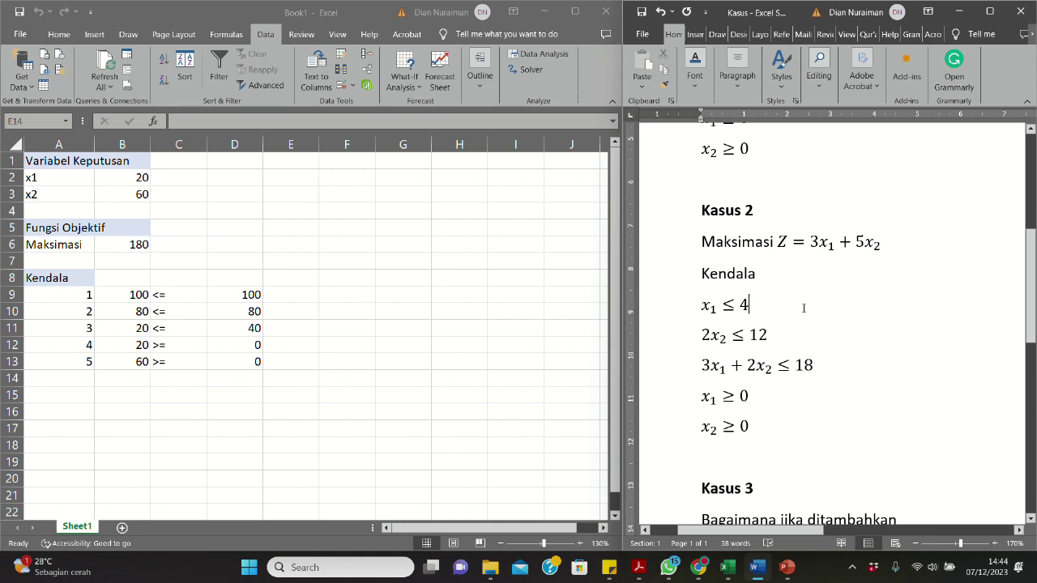
scroll(804, 308, "up", 3)
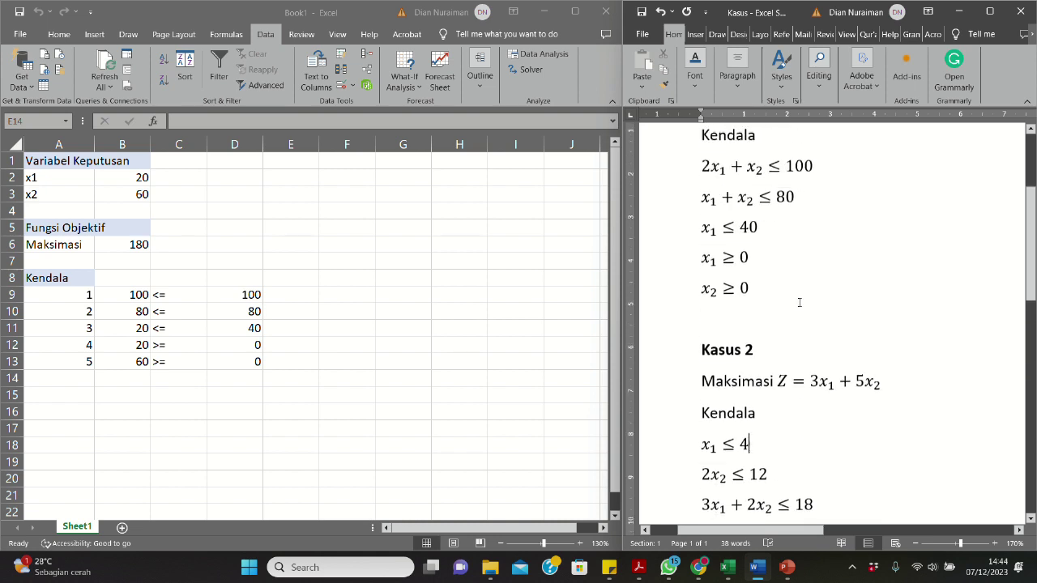
scroll(810, 285, "down", 3)
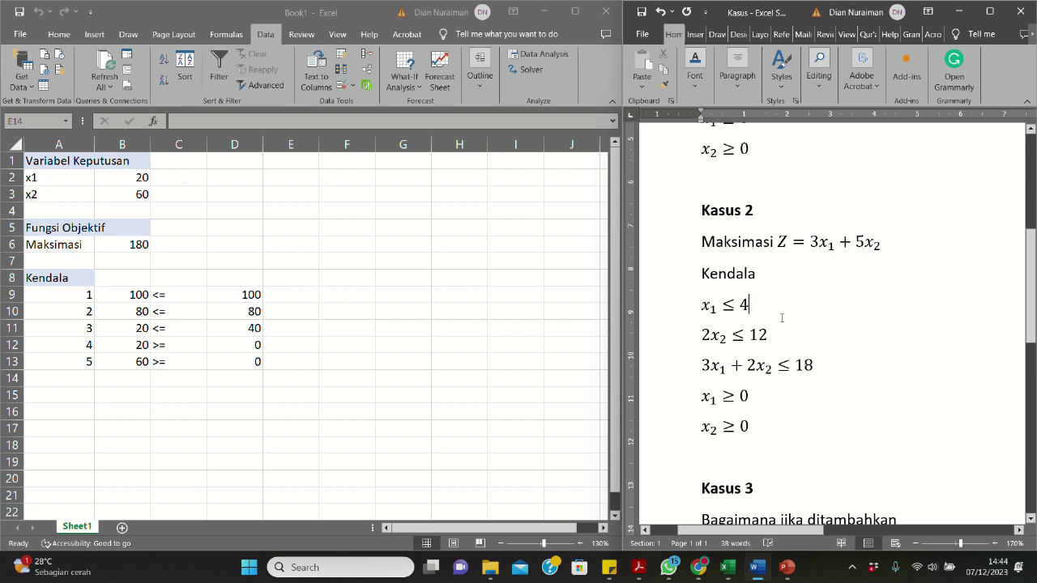
scroll(782, 318, "down", 1)
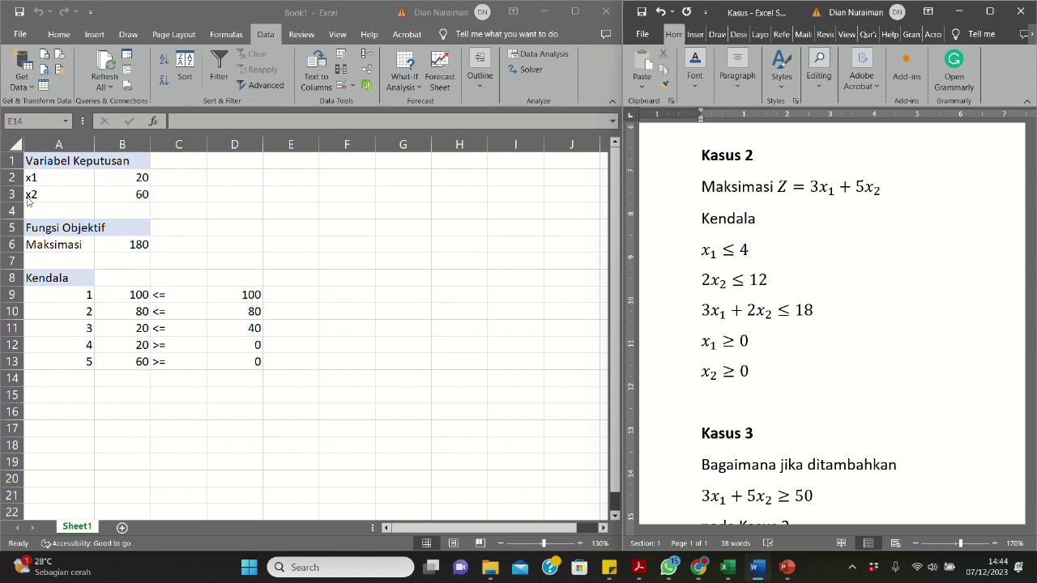
Add a new blank worksheet to the workbook and return to Sheet1
left_click(127, 183)
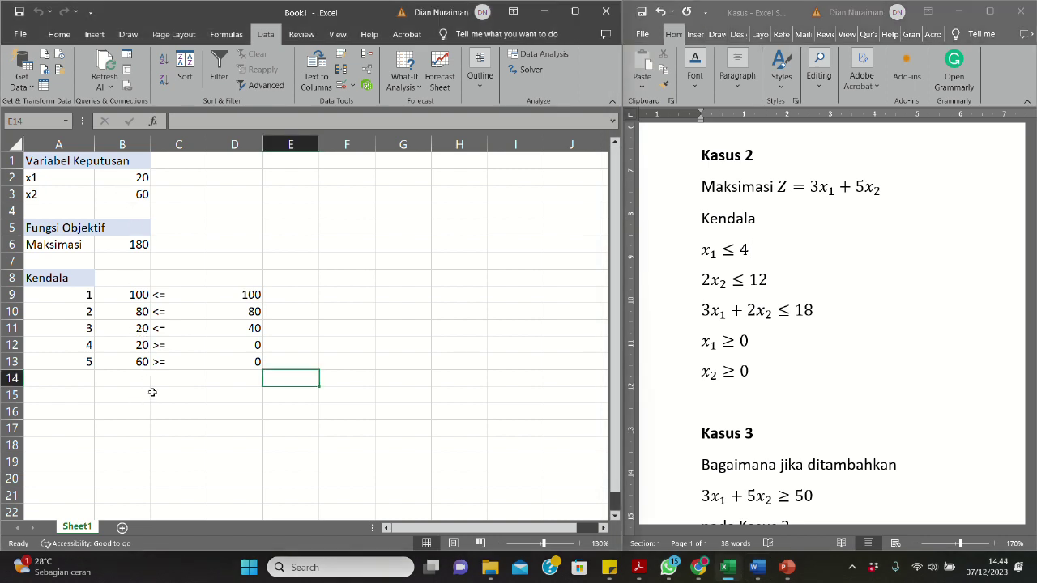
left_click(122, 528)
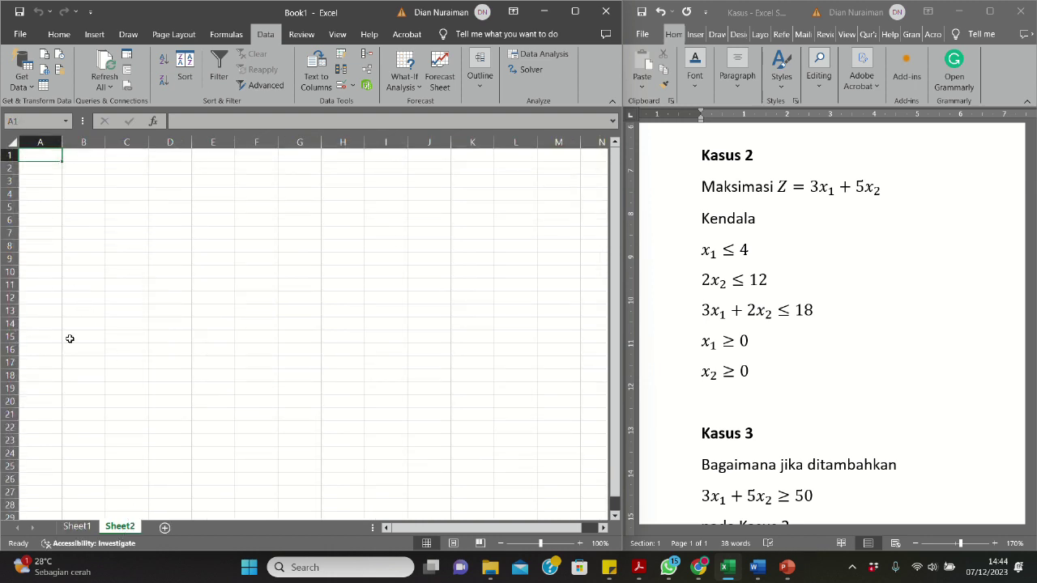
left_click(88, 528)
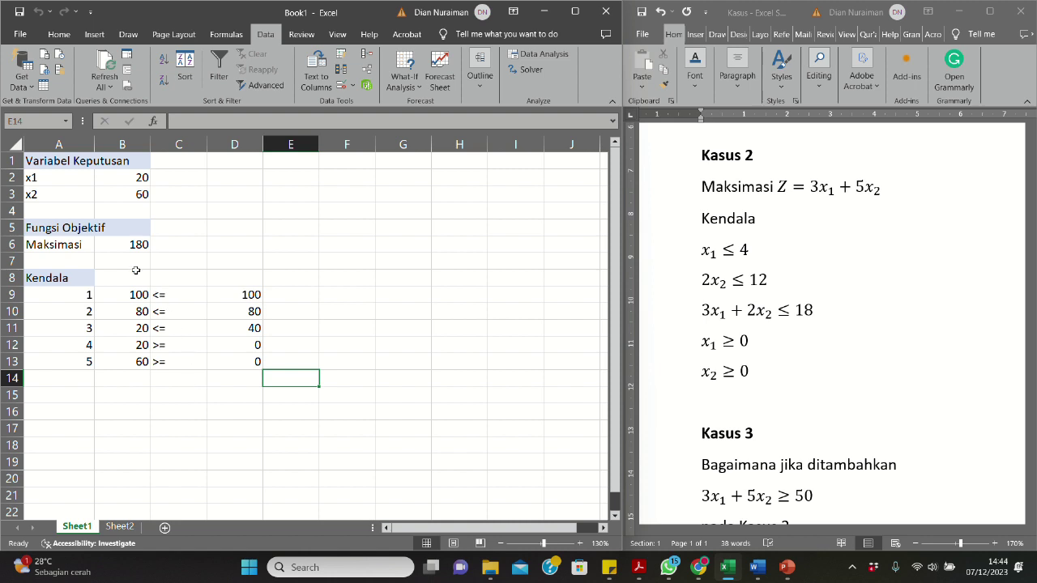
Check the Maksimasi formula against Kasus 2 and reset both decision variables, x1 and x2, to 0
left_click(118, 249)
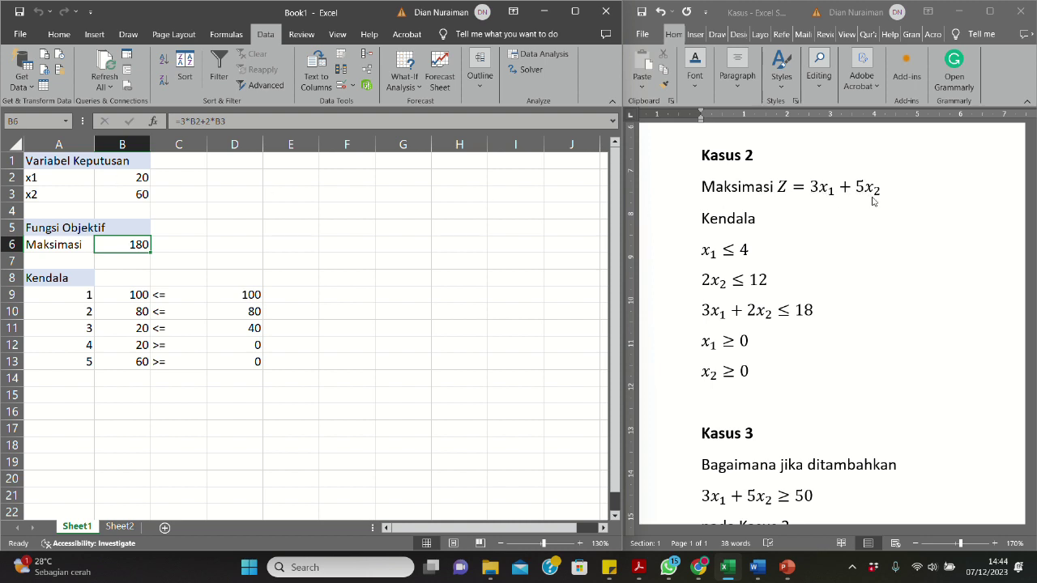
left_click(122, 179)
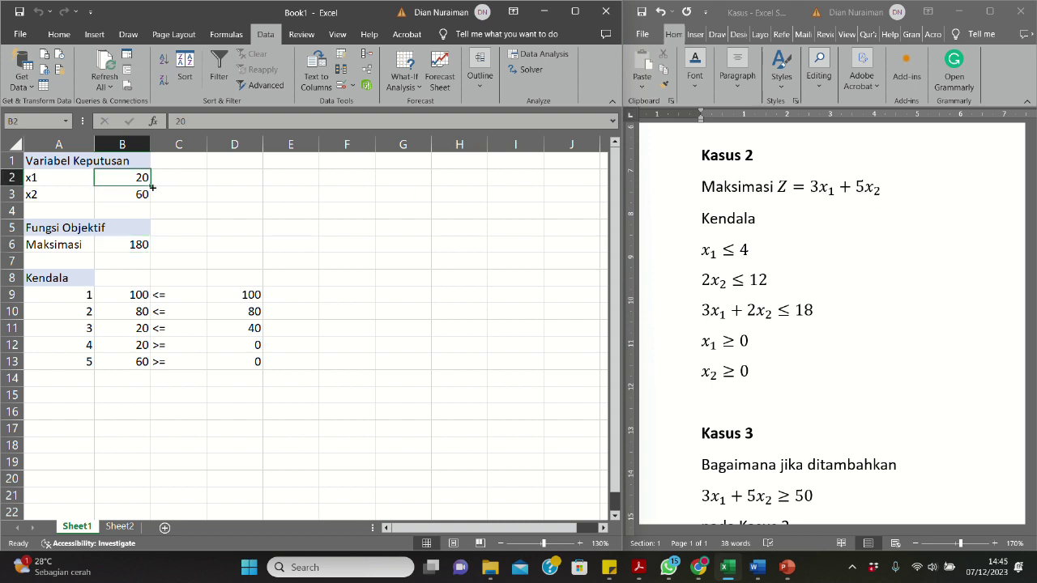
type("0")
key("Return")
type("0")
key("Return")
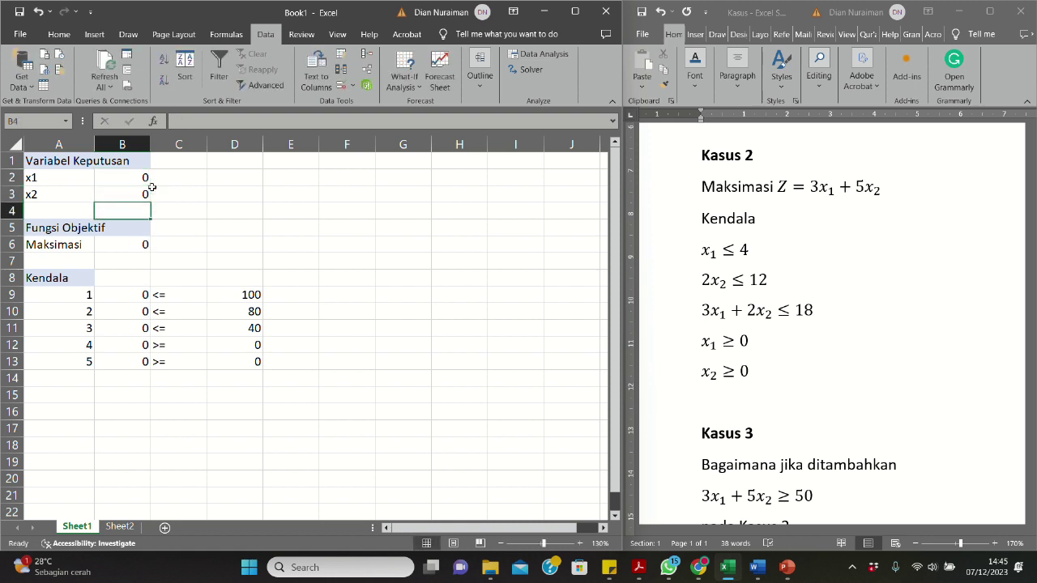
Change the Maksimasi formula in B6 to =3*B2+5*B3 to match the Kasus 2 objective
left_click(134, 247)
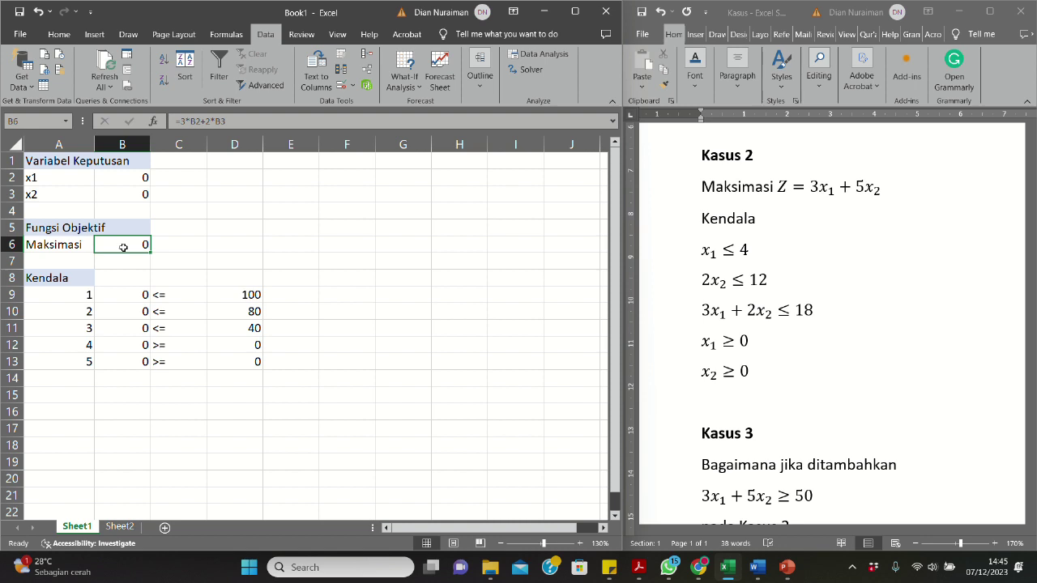
left_click(199, 121)
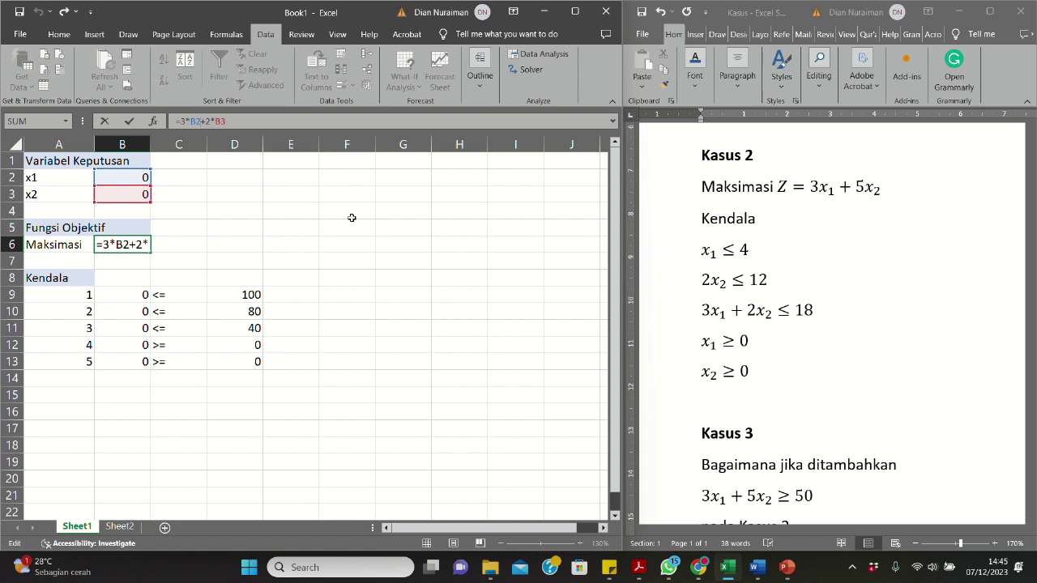
key("BackSpace")
type("5")
key("Return")
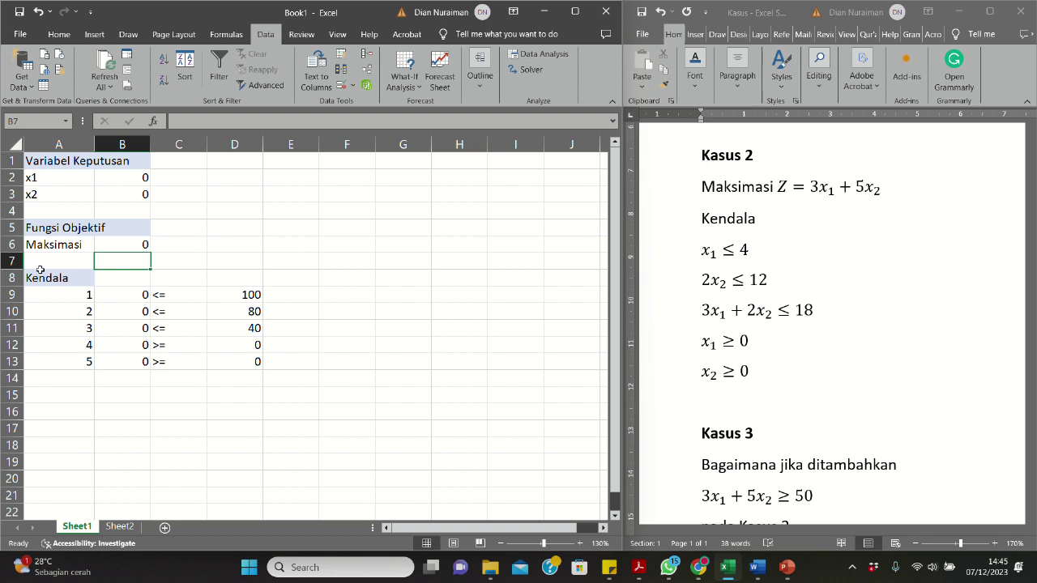
left_click(133, 243)
Clear the first three constraints' formulas in B9:B11 and their right-hand-side limits in D9:D11
left_click(134, 294)
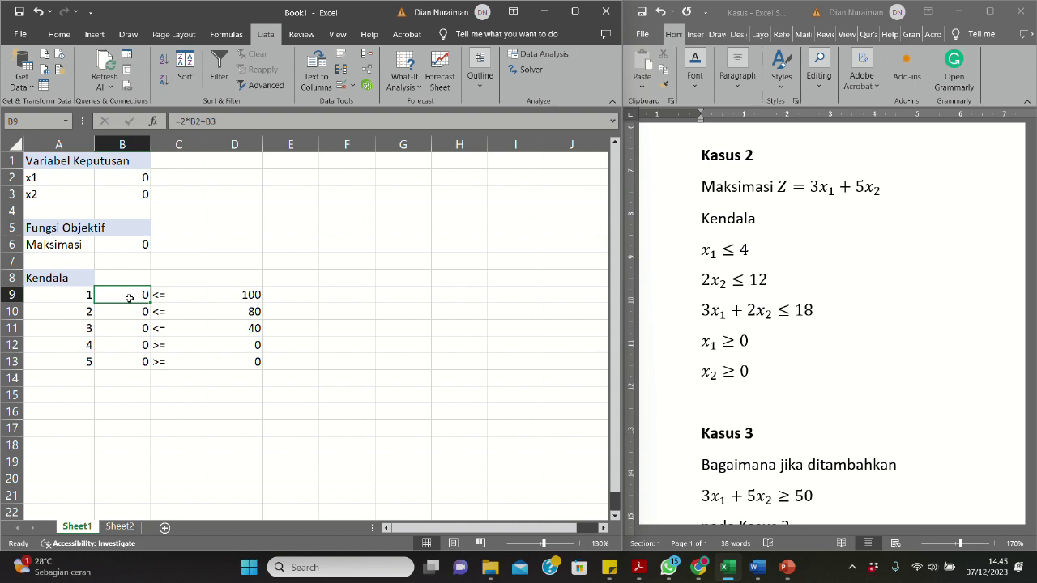
key("shift+Down")
key("shift+Down")
key("Delete")
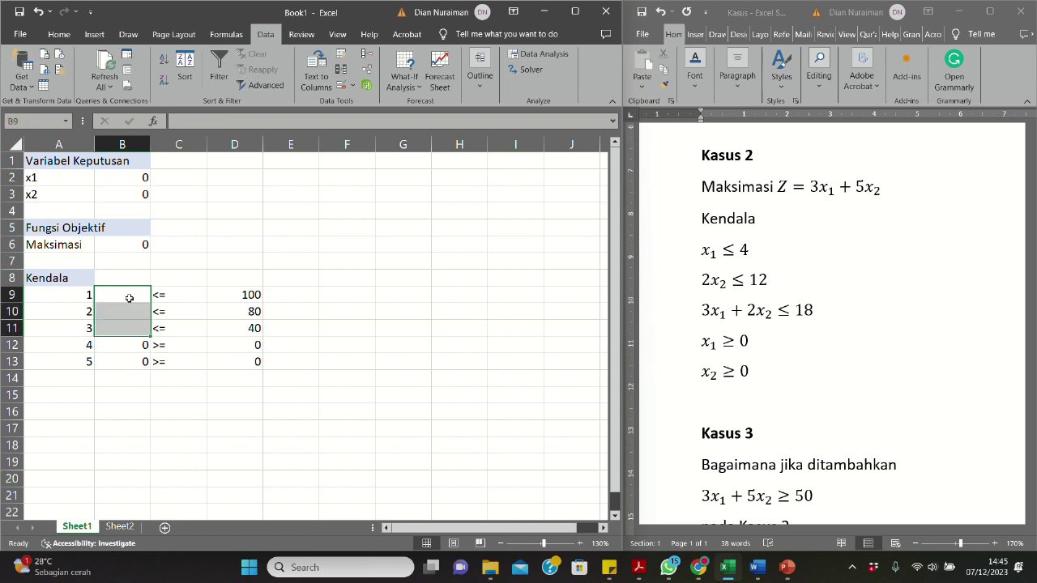
key("Right")
key("Right")
key("Right")
key("Left")
key("shift+Down")
key("shift+Down")
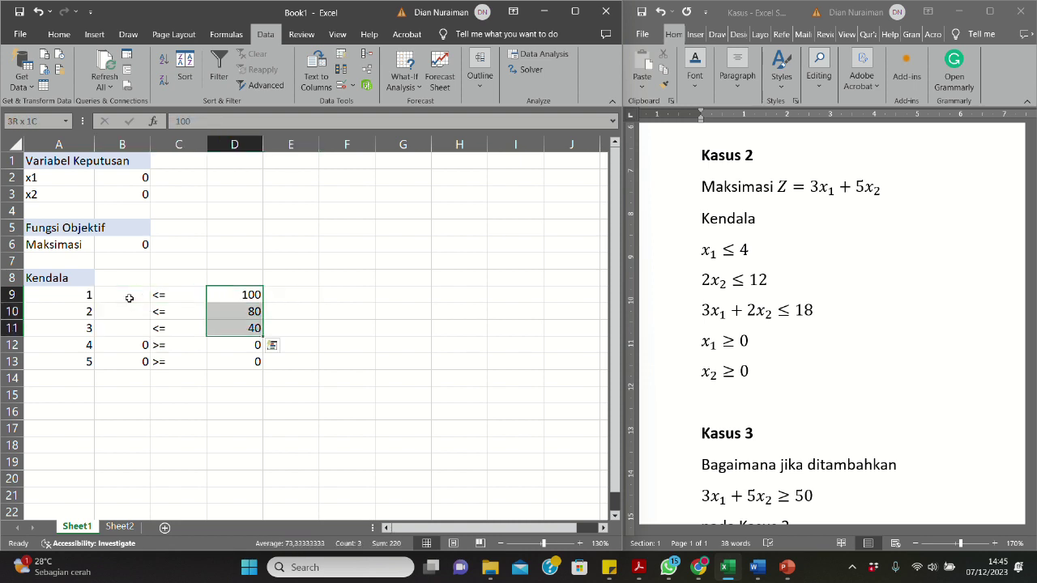
key("Delete")
Enter the first Kasus 2 constraint with the formula =B2 in B9 and the limit 4 in D9
left_click(129, 299)
type("=")
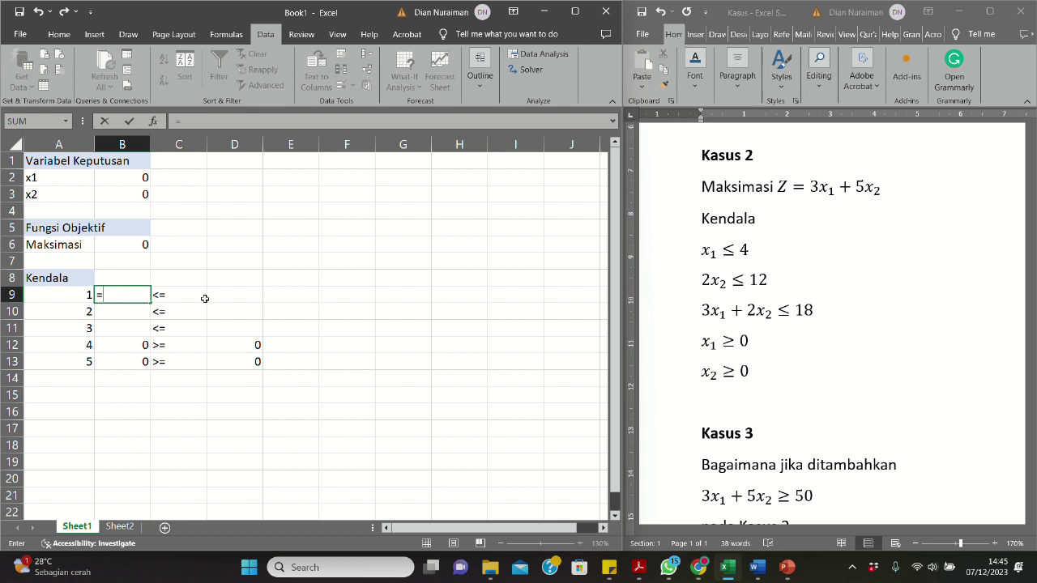
left_click(135, 178)
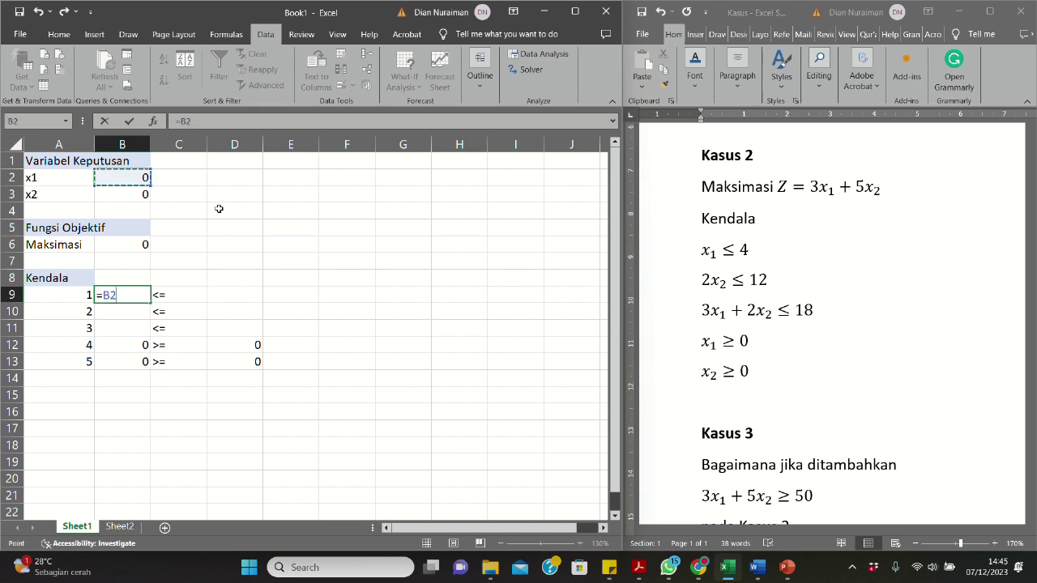
left_click(185, 302)
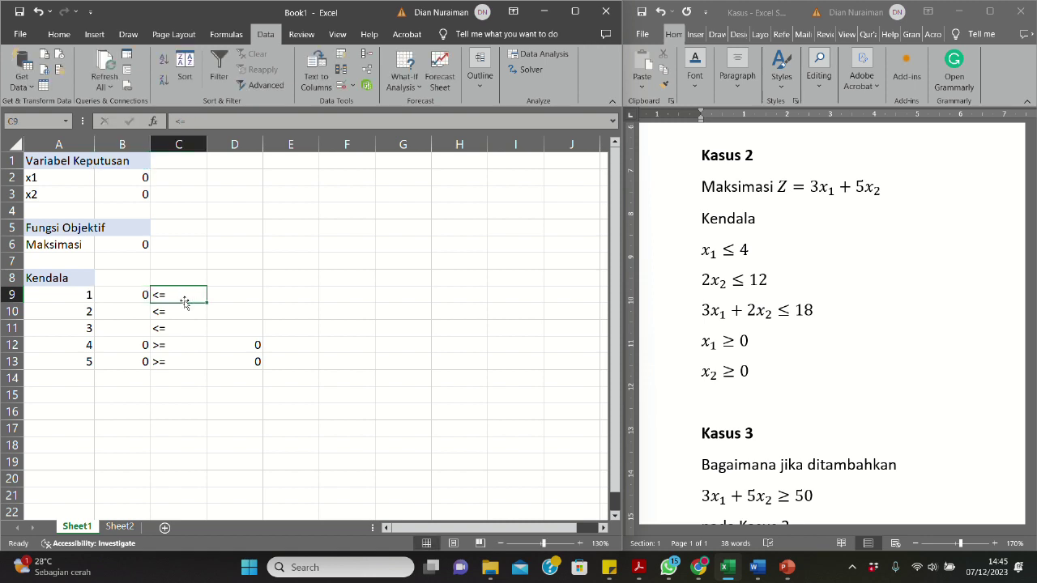
key("Right")
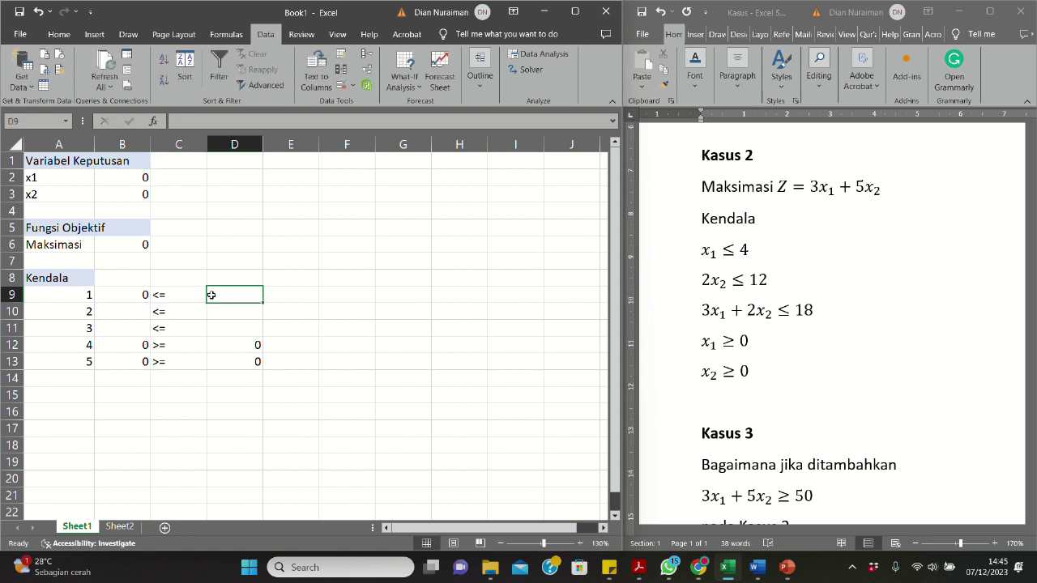
double_click(249, 289)
type("4")
key("Return")
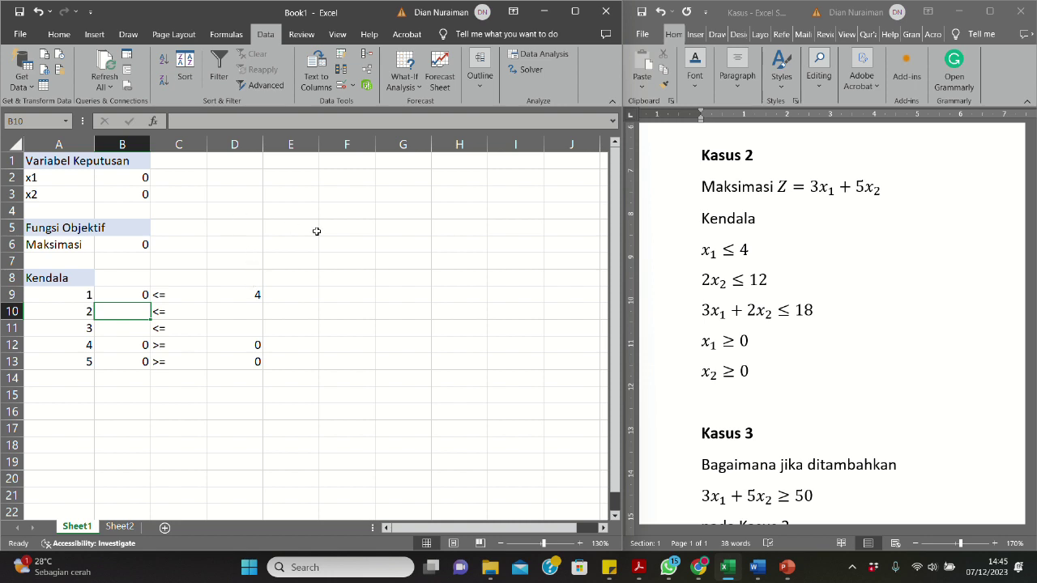
Enter the second constraint with the formula =2*B3 in B10 and the limit 12 in D10
type("2*")
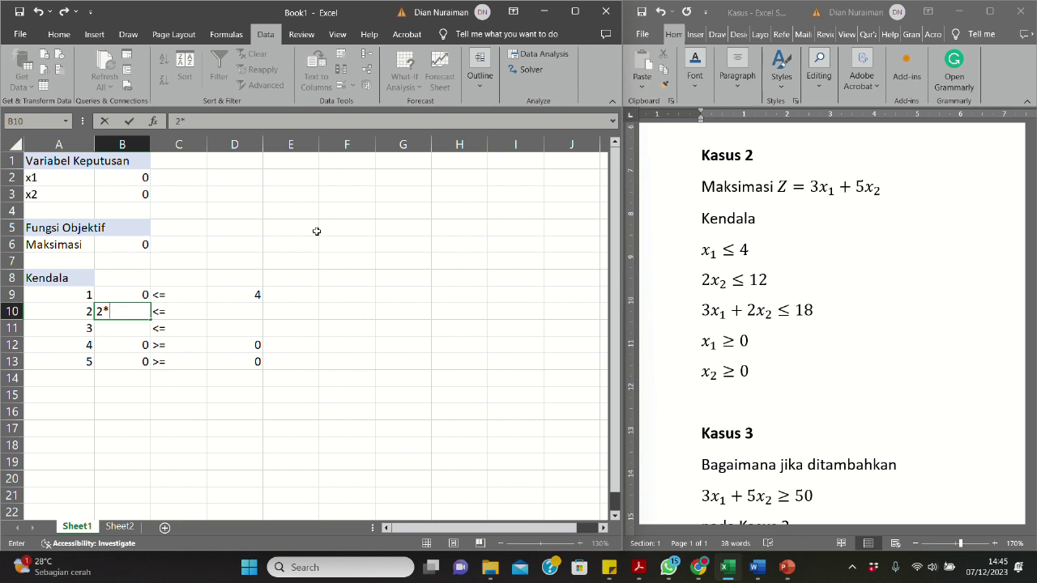
key("BackSpace")
key("BackSpace")
type("=2*")
left_click(120, 190)
key("Tab")
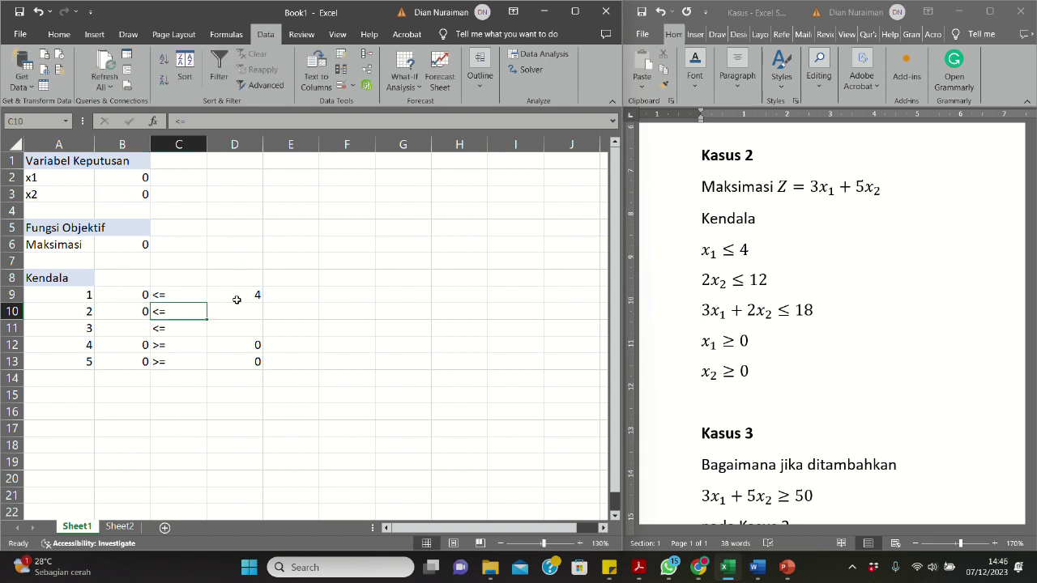
key("Tab")
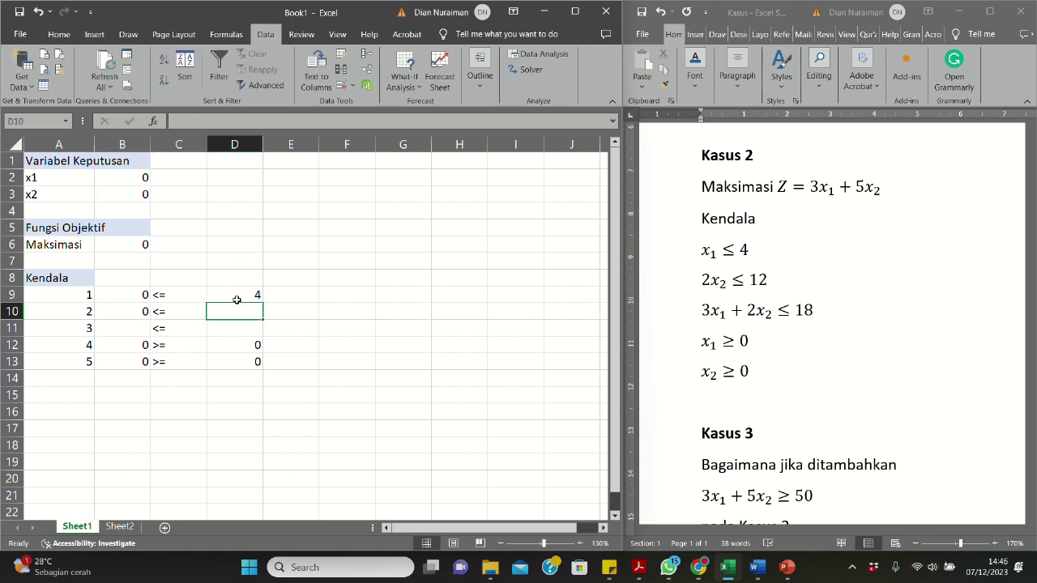
type("12")
key("Return")
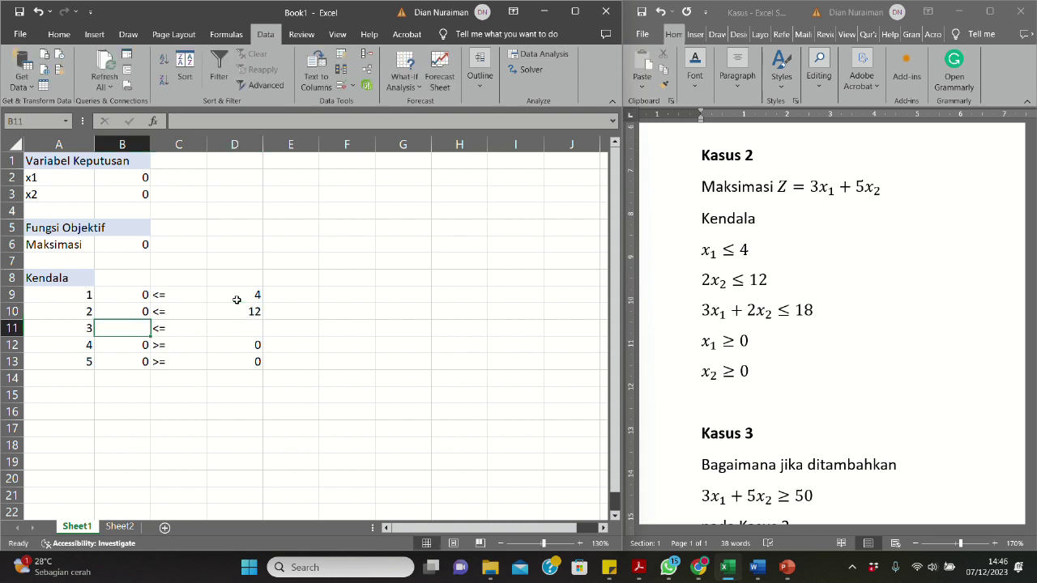
Enter the third constraint with the formula =3*B2+2*B3 in B11 and the limit 18 in D11
type("=3*")
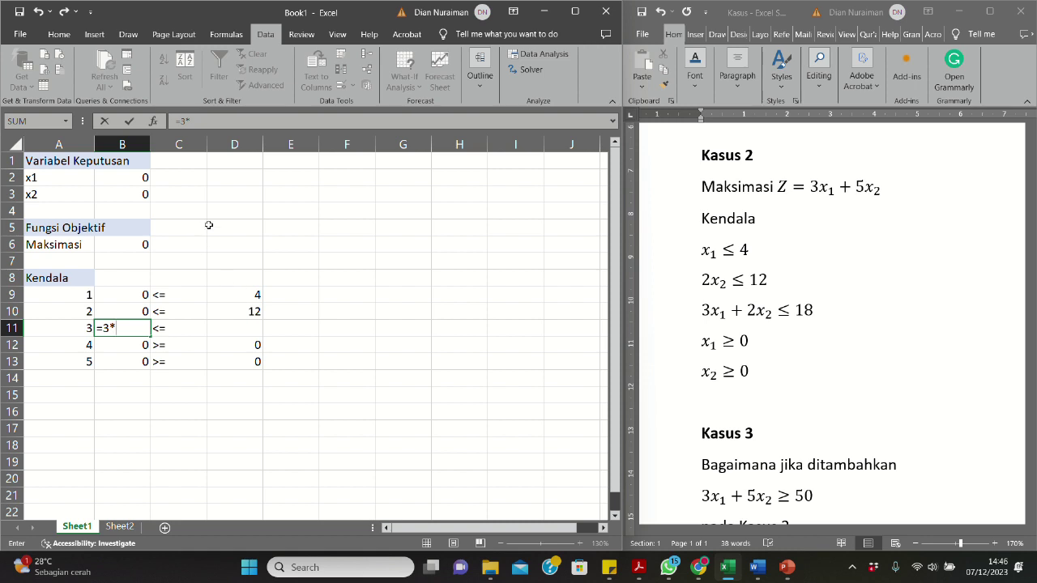
left_click(111, 180)
type("+2")
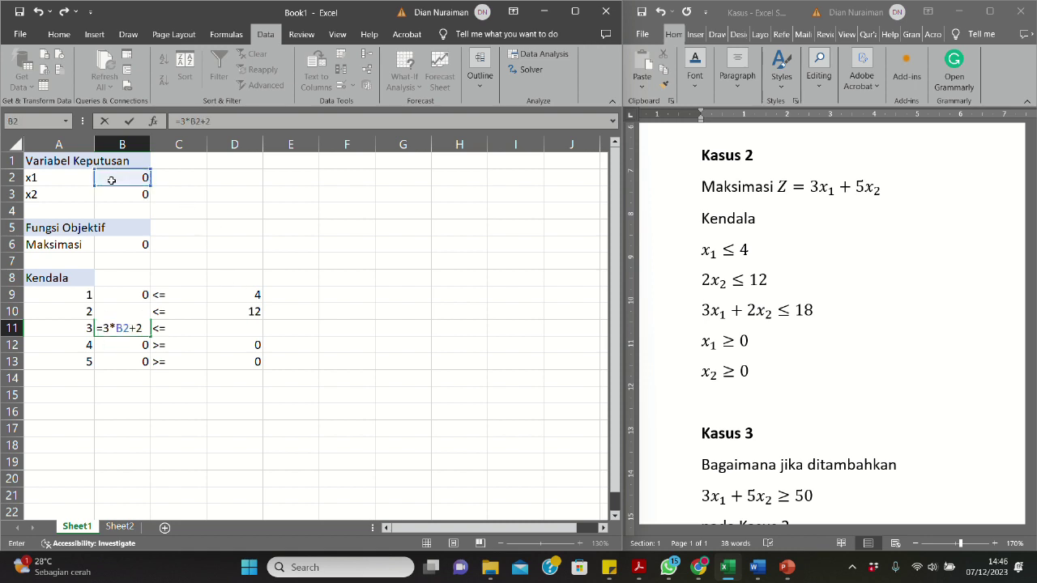
type("*")
left_click(132, 200)
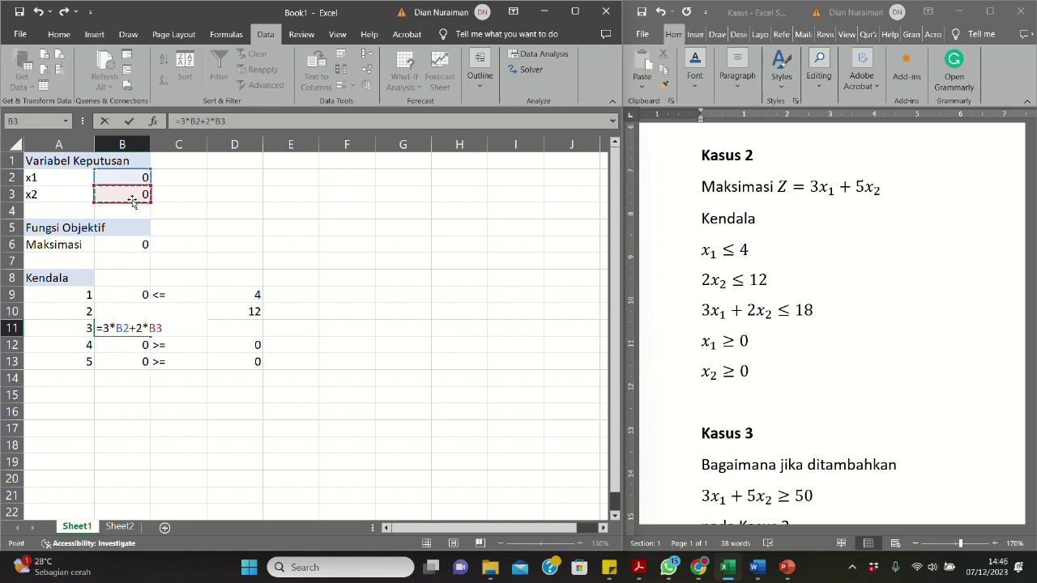
key("Tab")
key("Tab")
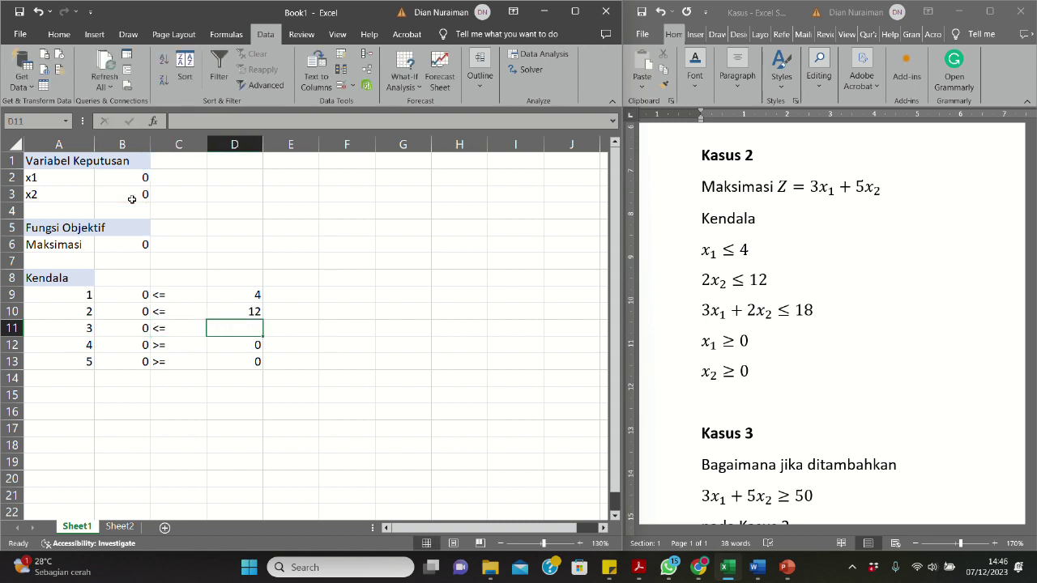
type("18")
key("Return")
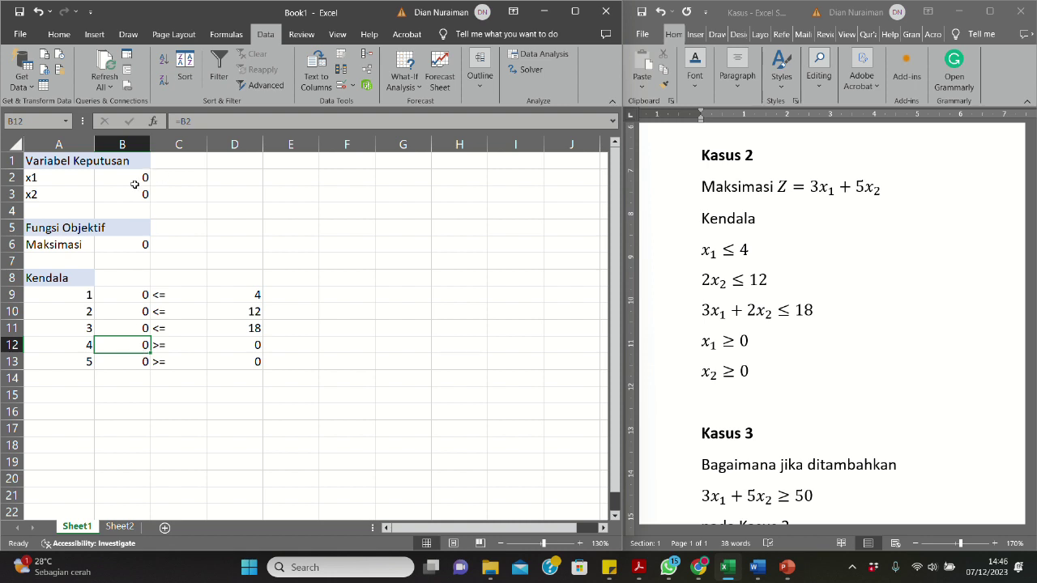
Check the formulas of the two non-negativity constraints in B12 and B13 against Kasus 2
double_click(131, 349)
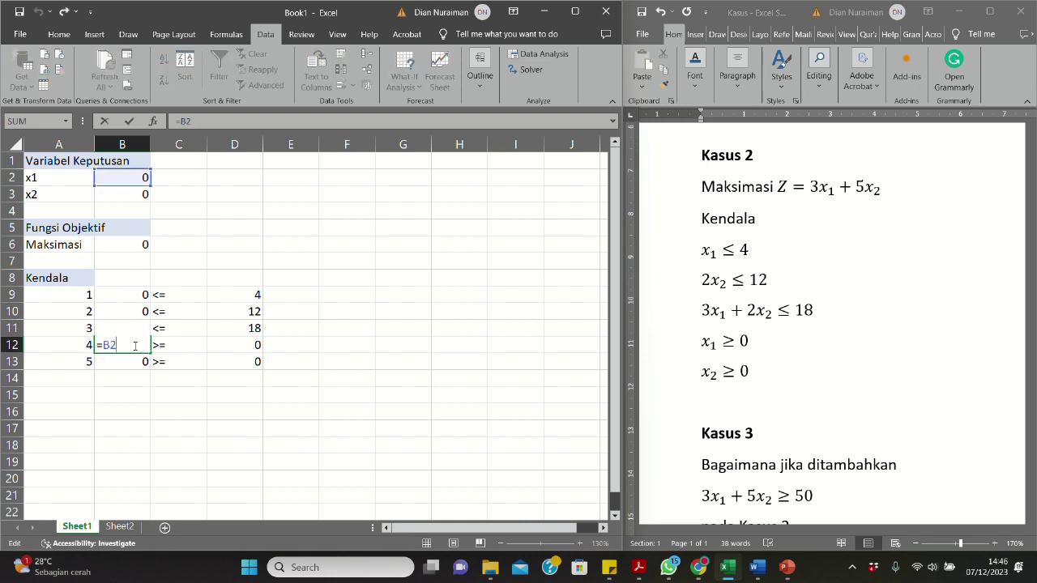
key("Return")
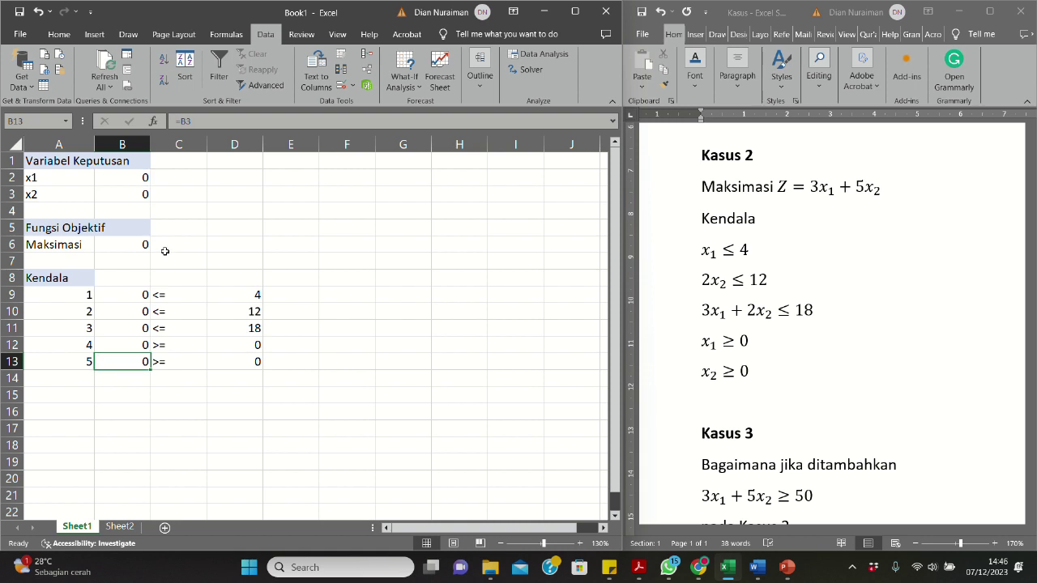
double_click(142, 362)
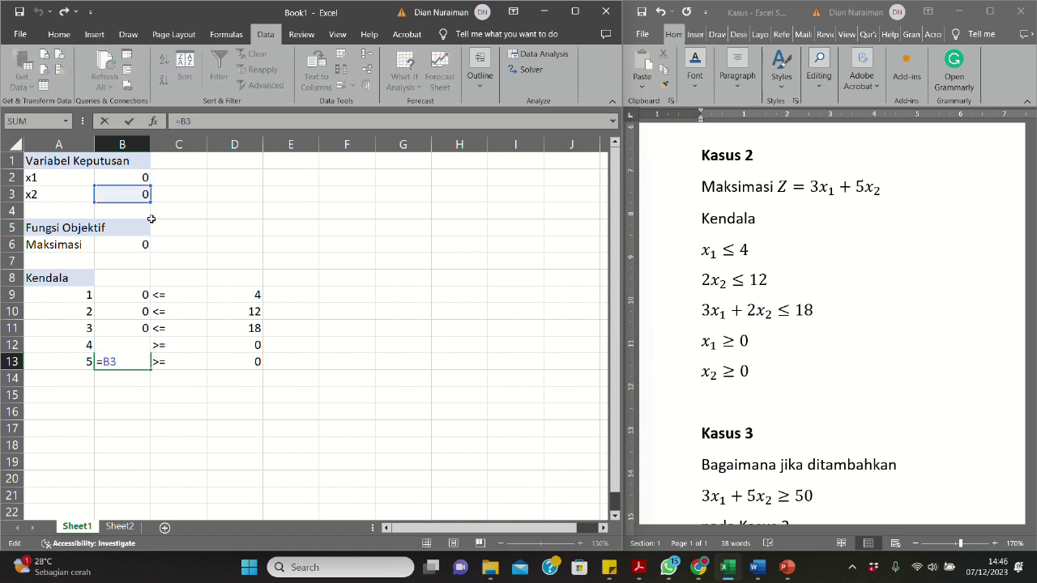
key("Return")
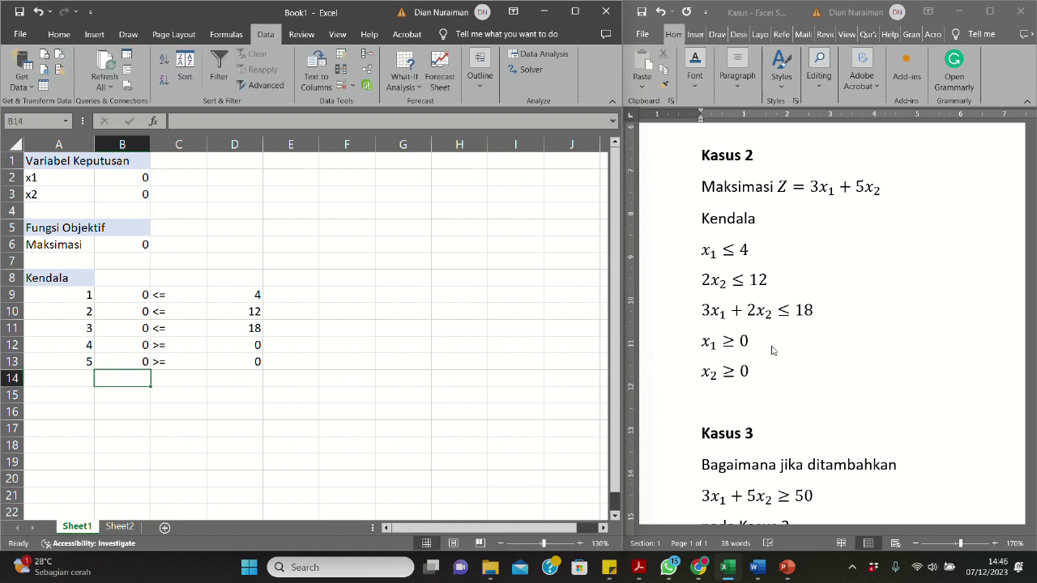
left_click(386, 326)
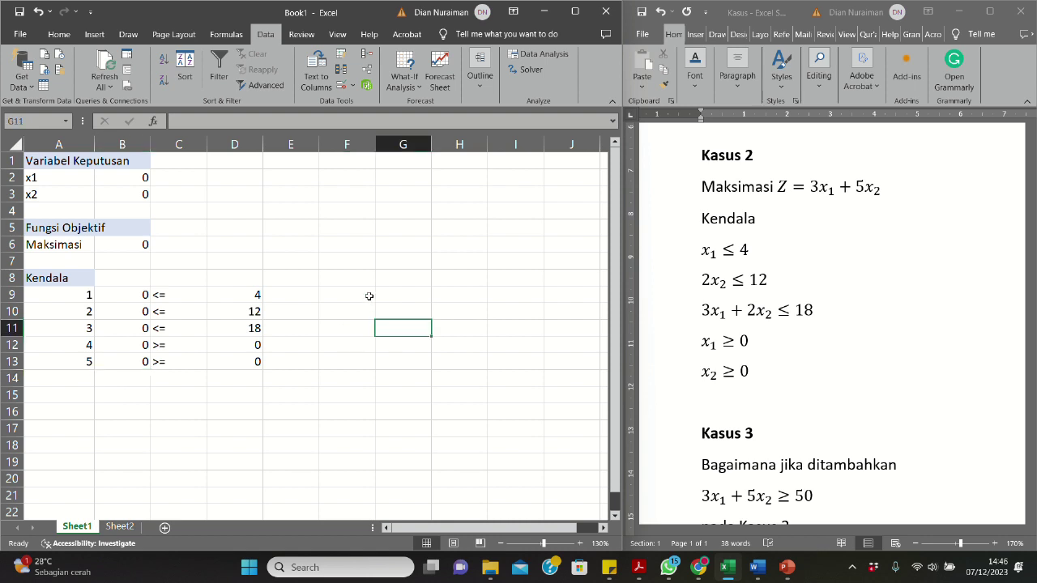
Review the Solver's objective, variable cells and constraints, then maximise B6 with Simplex LP and keep the solution
left_click(532, 70)
left_click(506, 191)
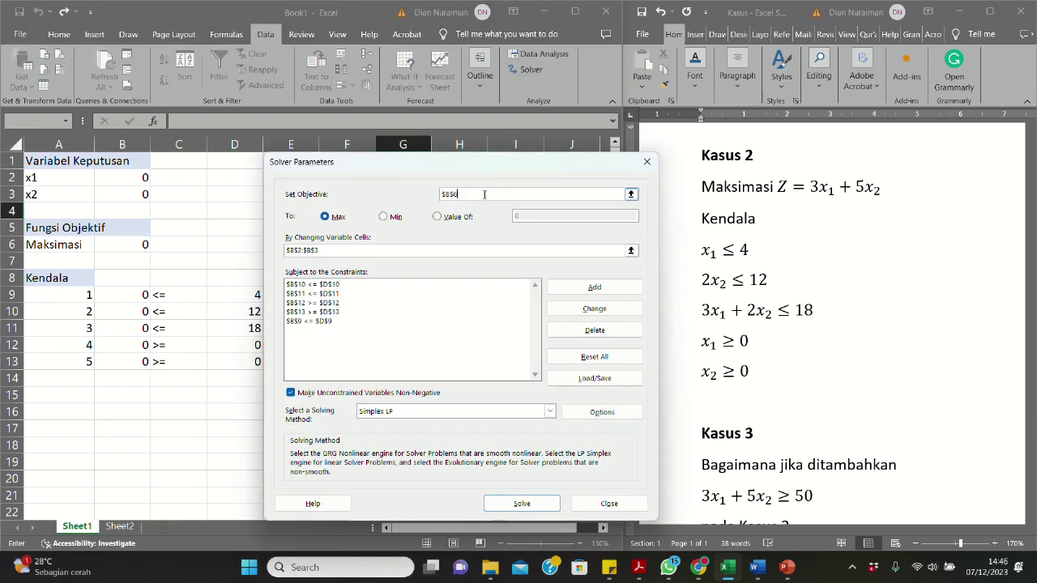
left_click(350, 251)
left_click_drag(406, 167, 460, 159)
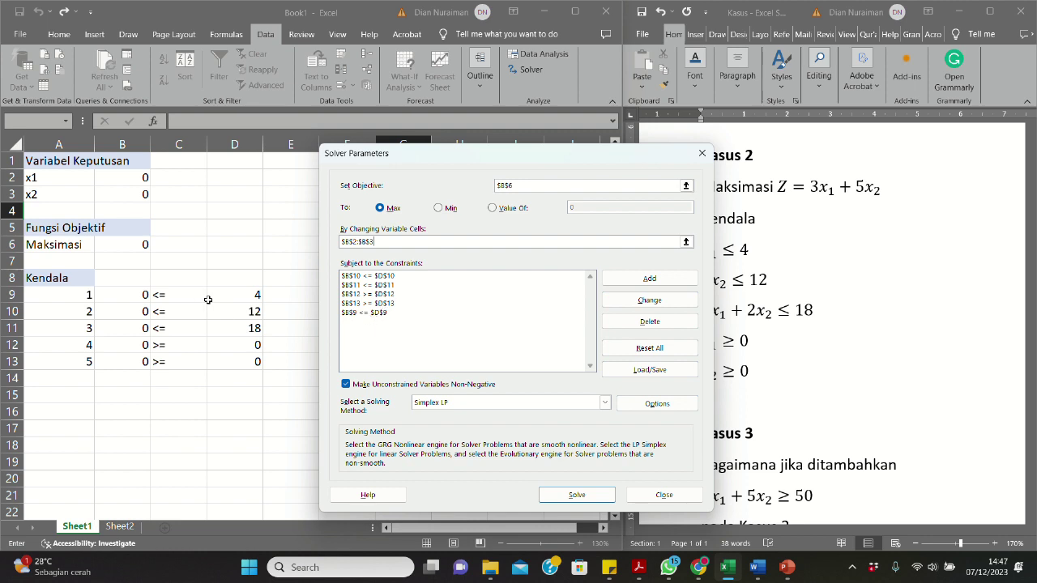
left_click(369, 278)
left_click(371, 286)
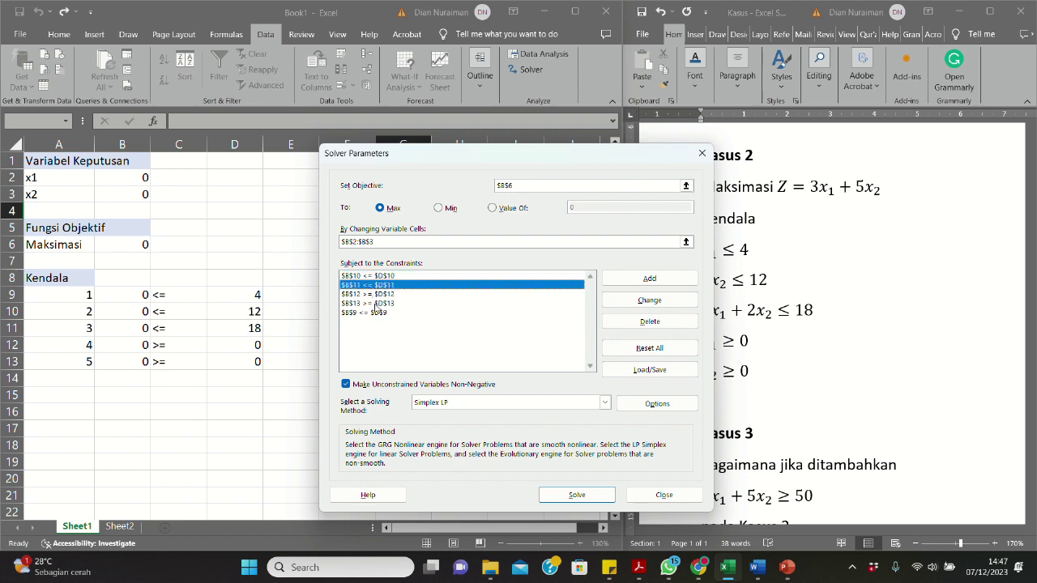
left_click(367, 295)
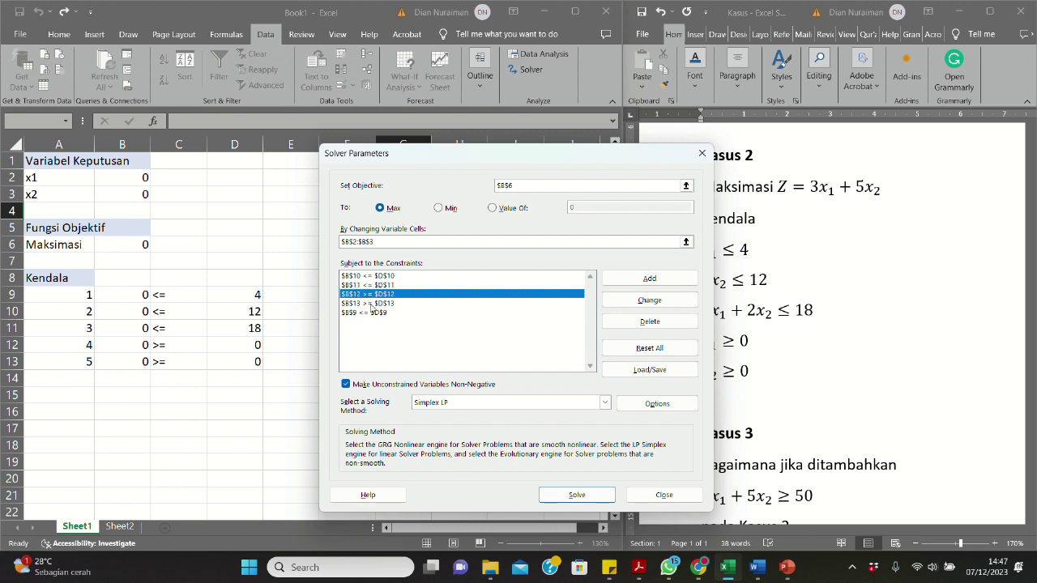
left_click(371, 305)
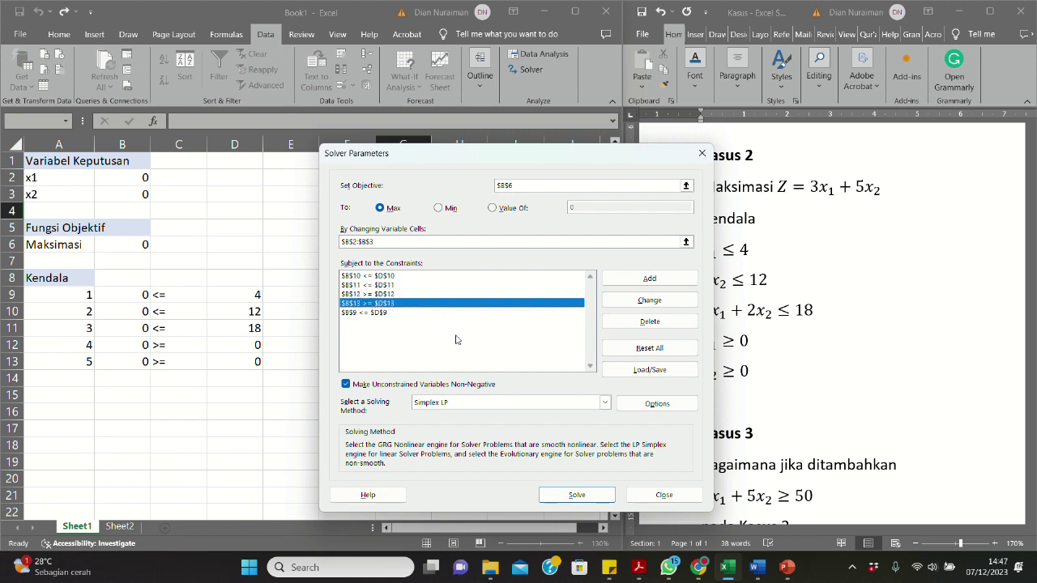
left_click(577, 495)
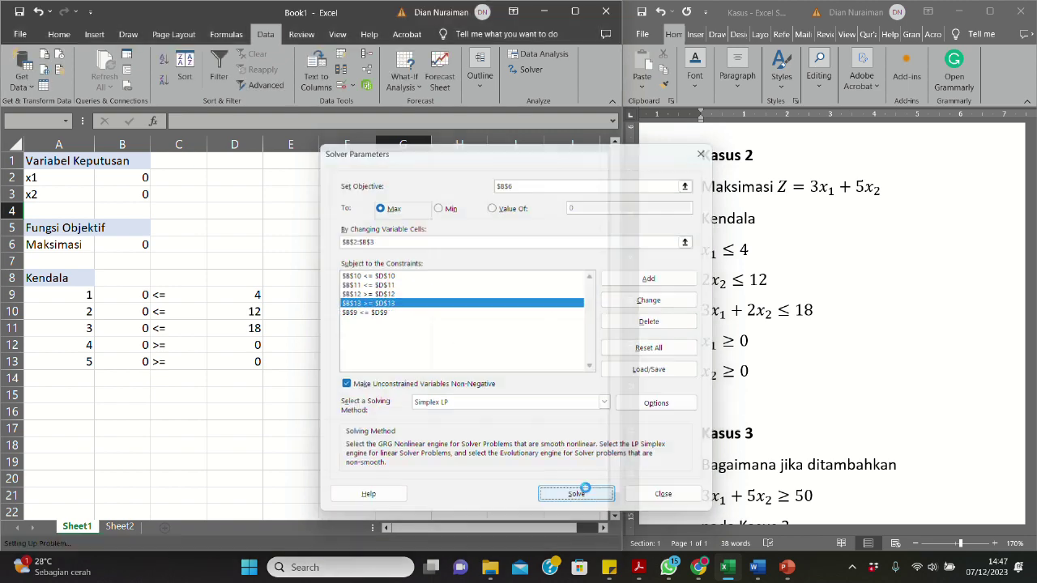
left_click(159, 311)
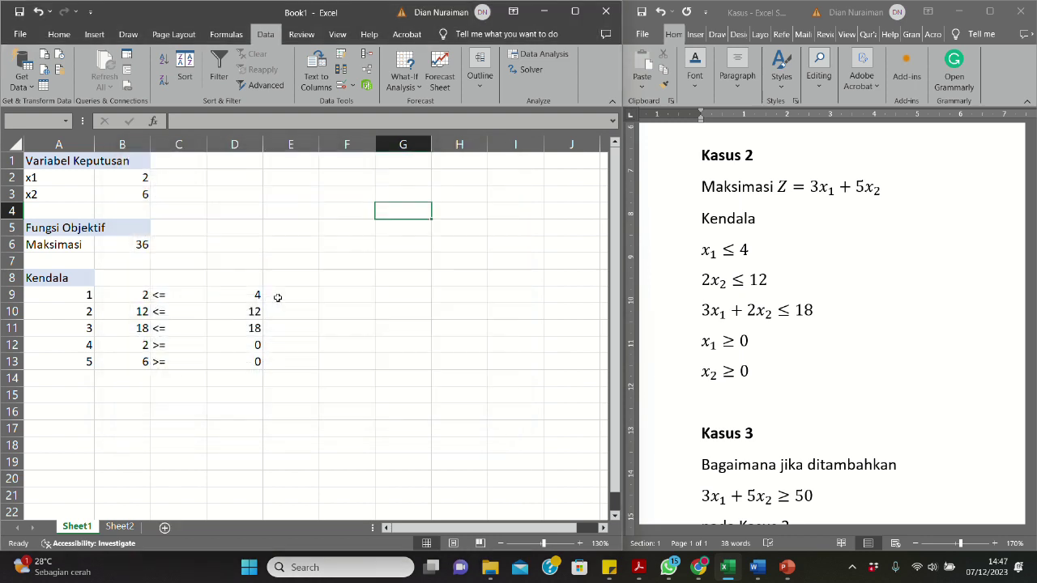
Inspect the solved x1, x2 and Maksimasi values in B2, B3 and B6
left_click(130, 181)
left_click(134, 194)
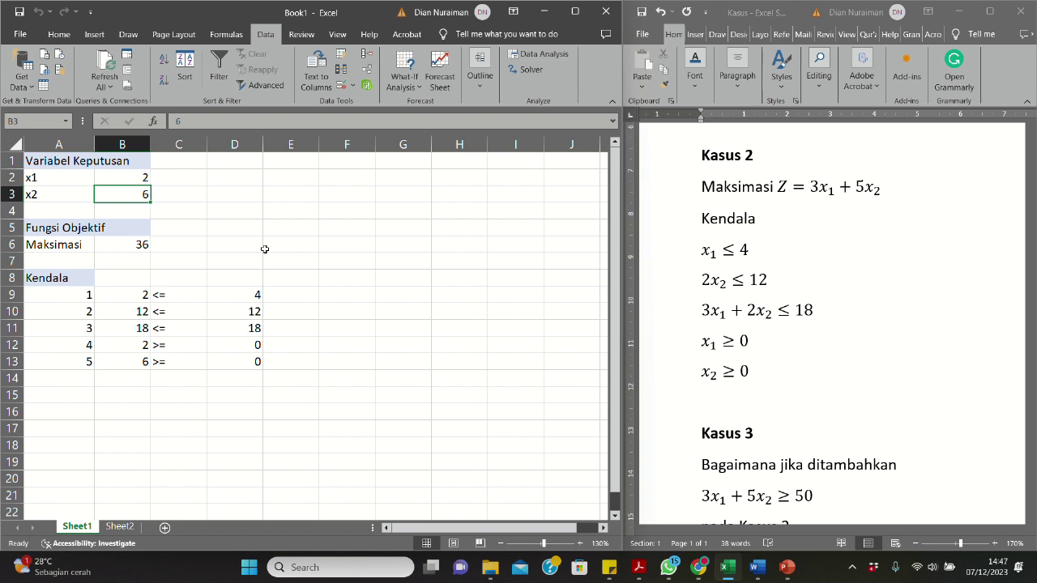
left_click(123, 241)
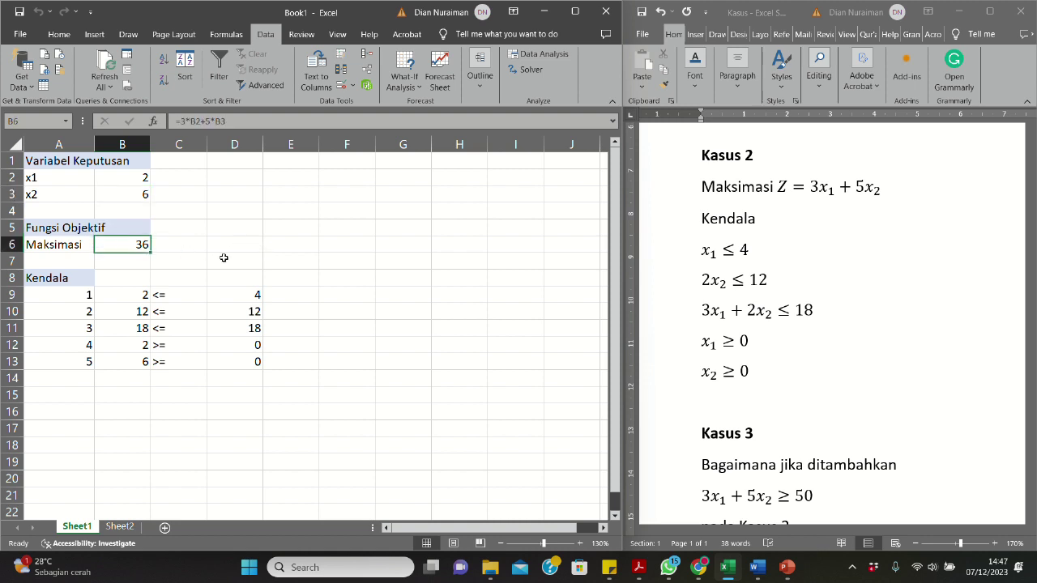
Switch to the Pemrograman Linear presentation in PowerPoint and compare the Solver result with the Metode Grafik slide for Contoh 2
key("alt+Tab")
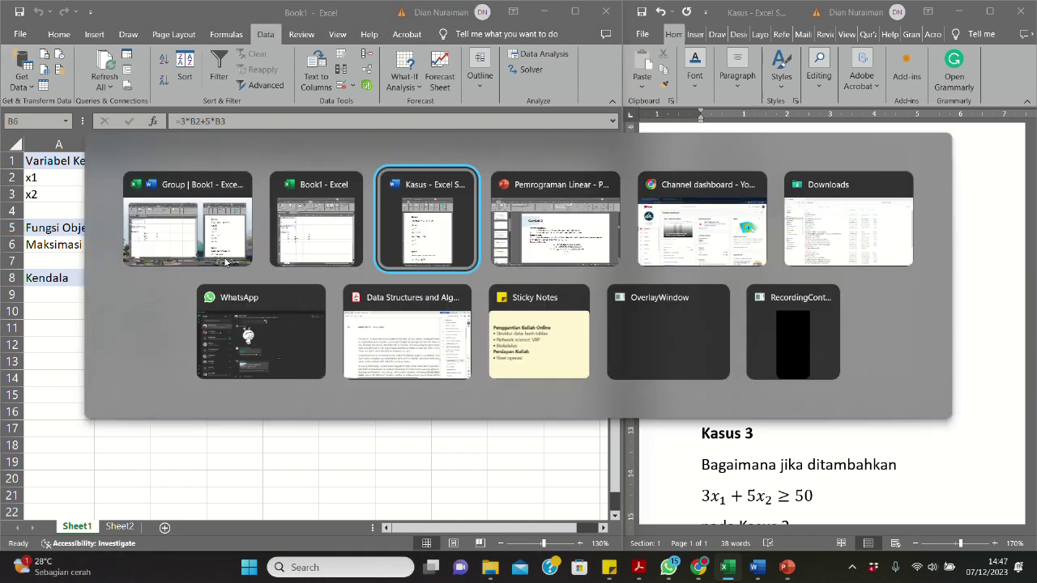
key("alt+Tab")
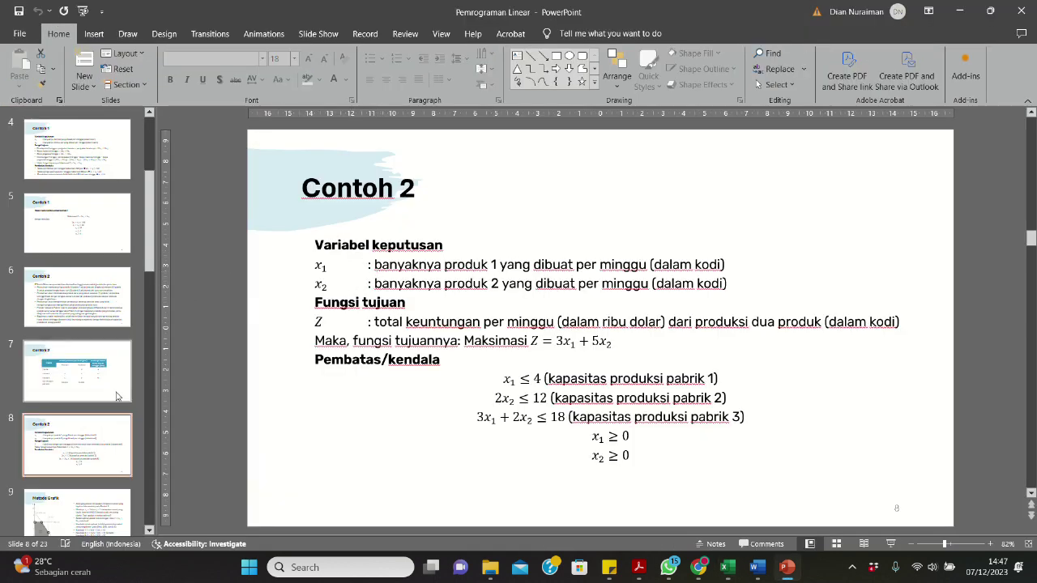
key("Down")
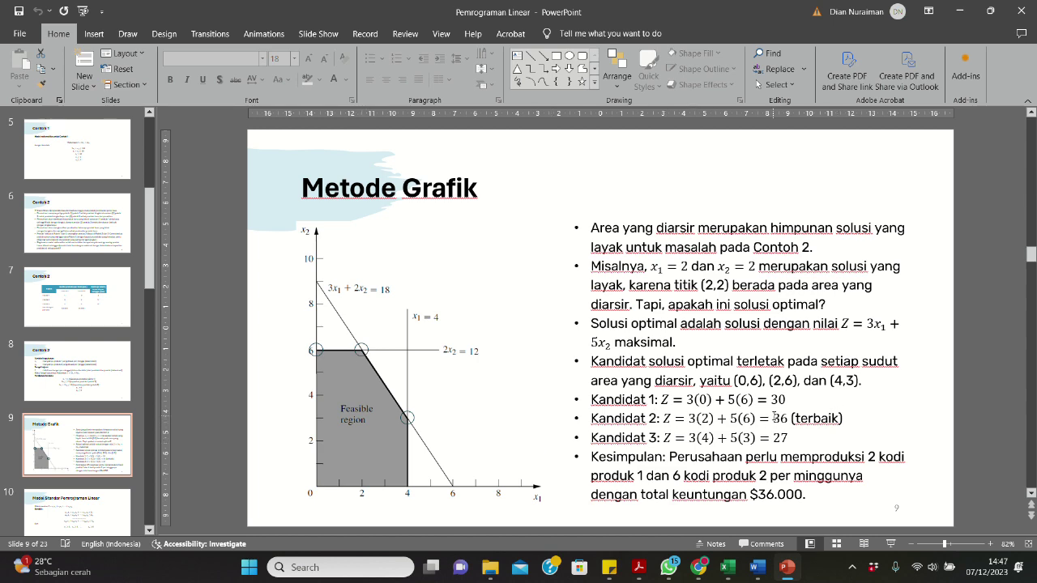
left_click(775, 418)
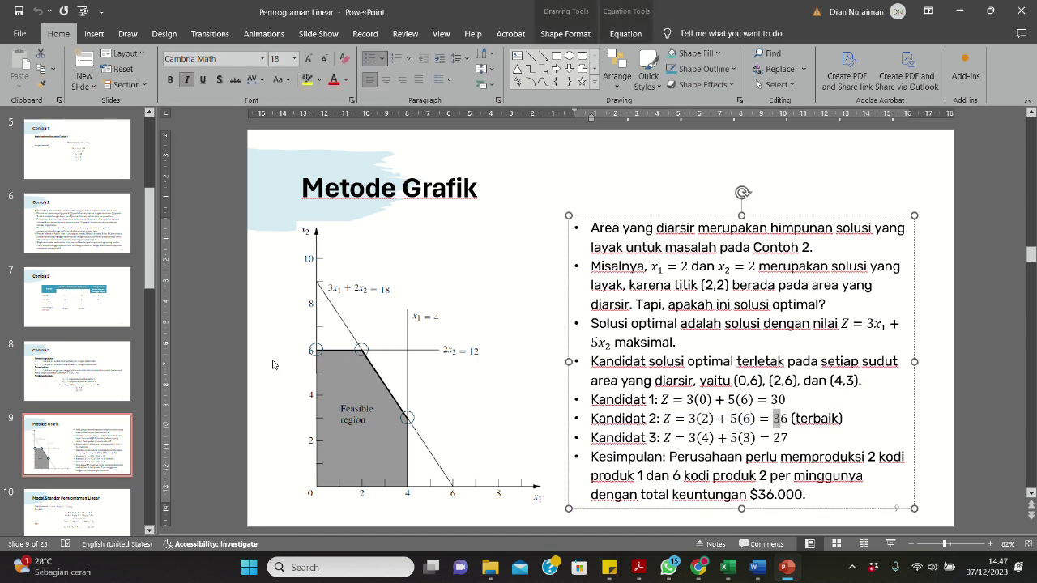
left_click(96, 444)
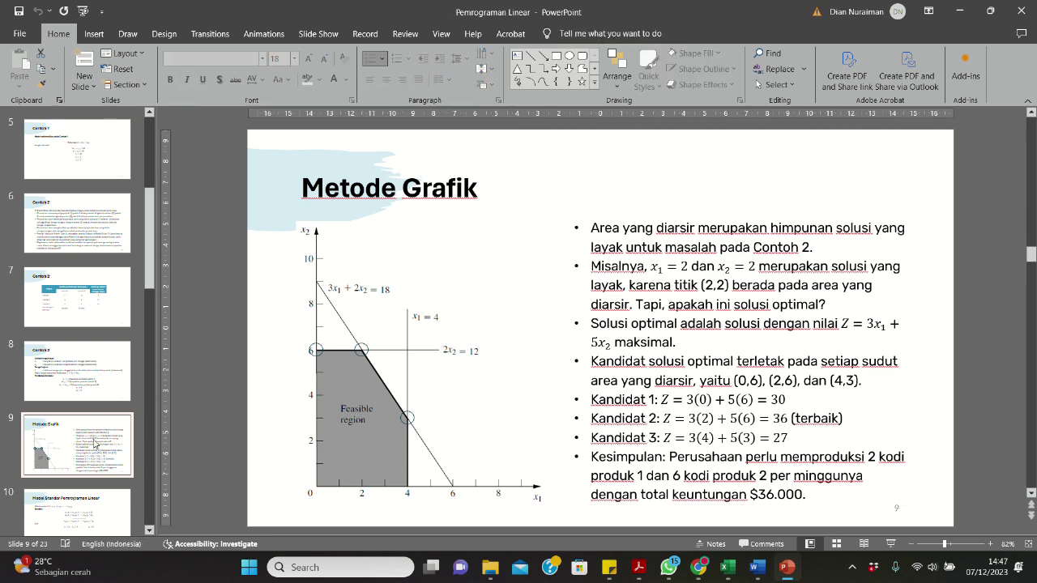
key("Down")
key("Up")
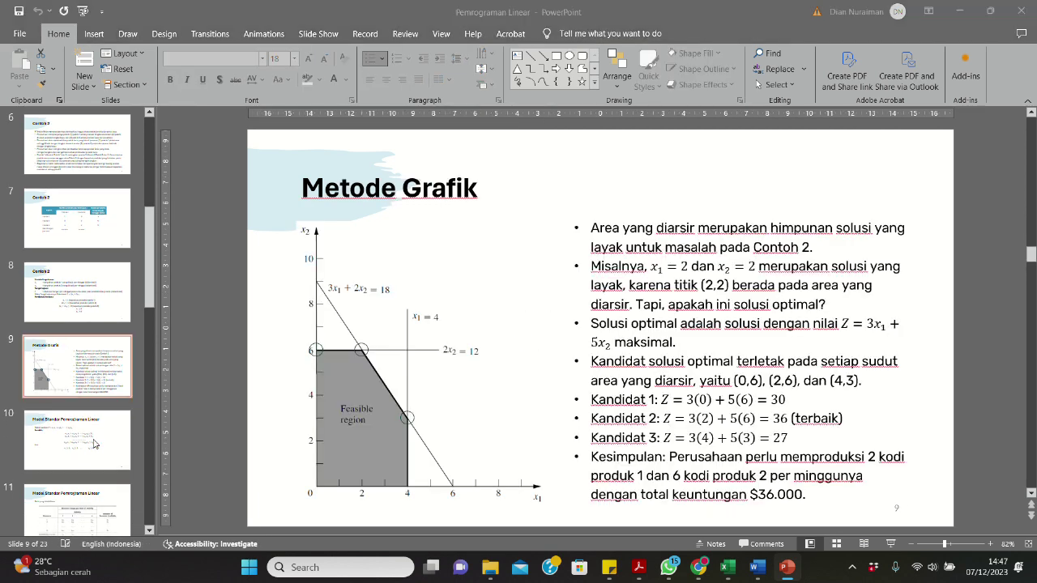
key("alt+Tab")
key("alt+Tab")
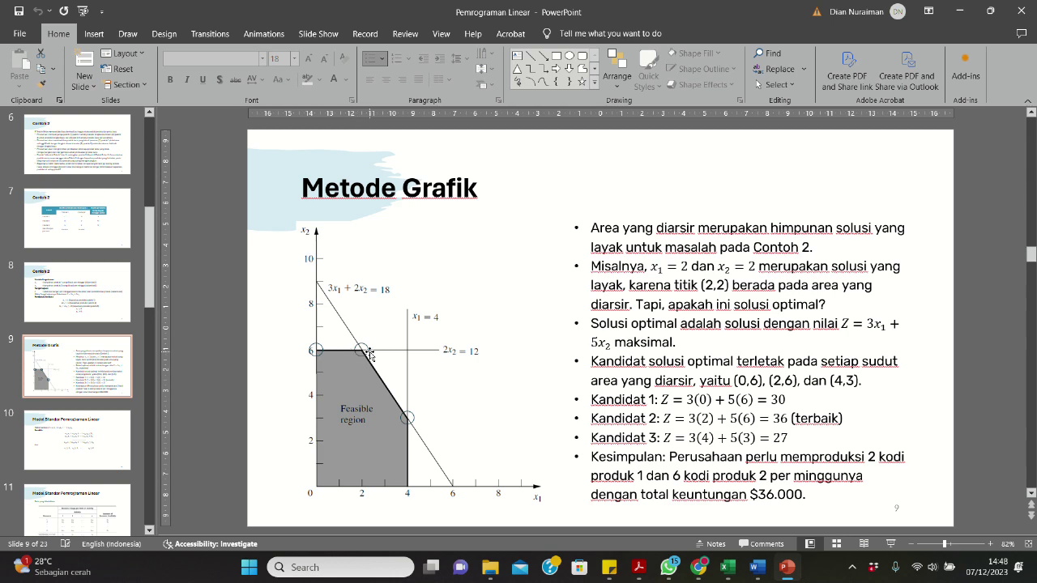
Switch back to the Excel workbook and, after reading Kasus 3 in the Word document, insert an empty row above the fourth constraint in row 12
key("alt+Tab")
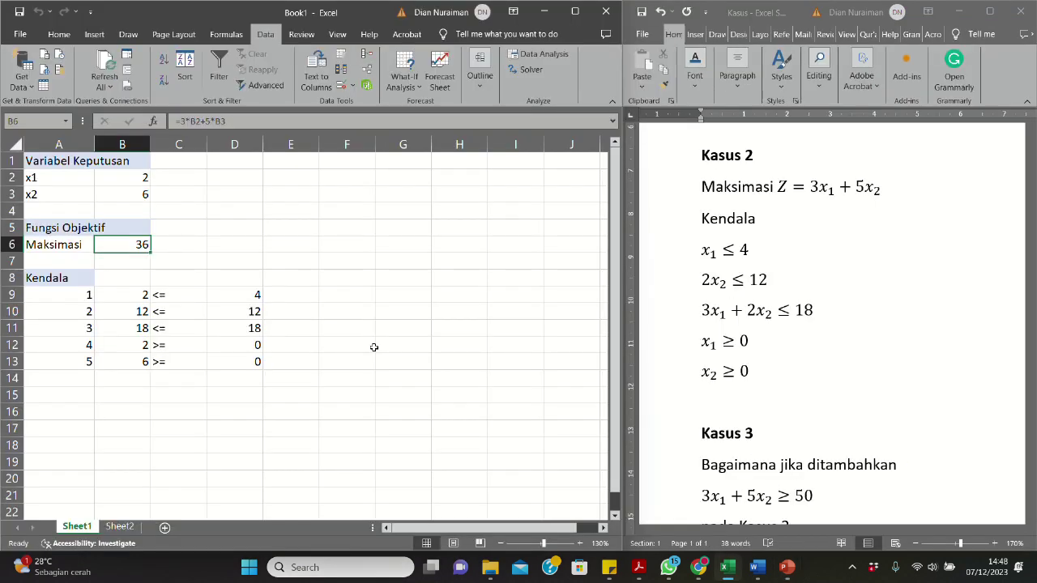
left_click(332, 327)
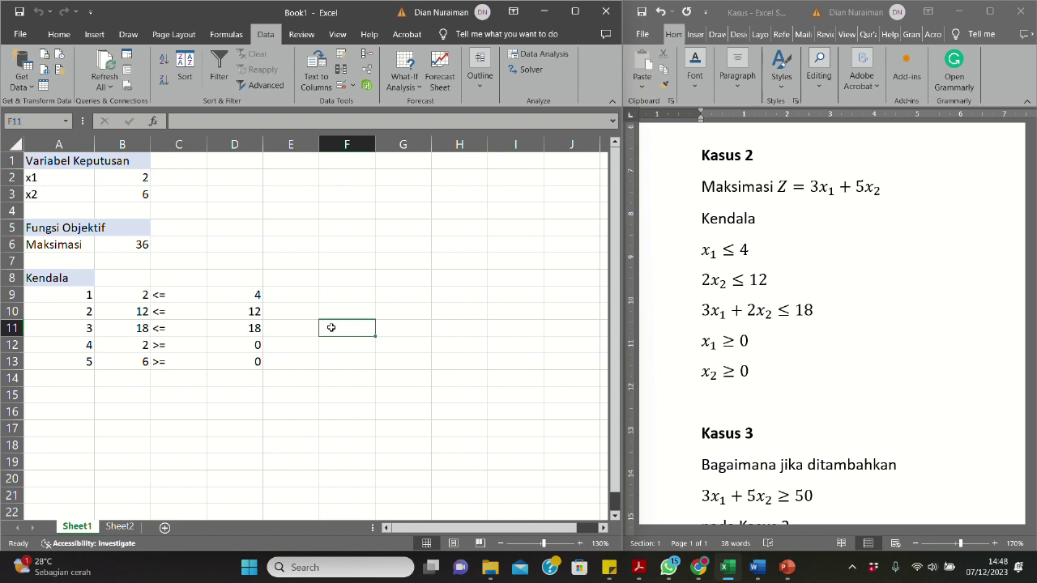
left_click(732, 405)
scroll(763, 403, "down", 3)
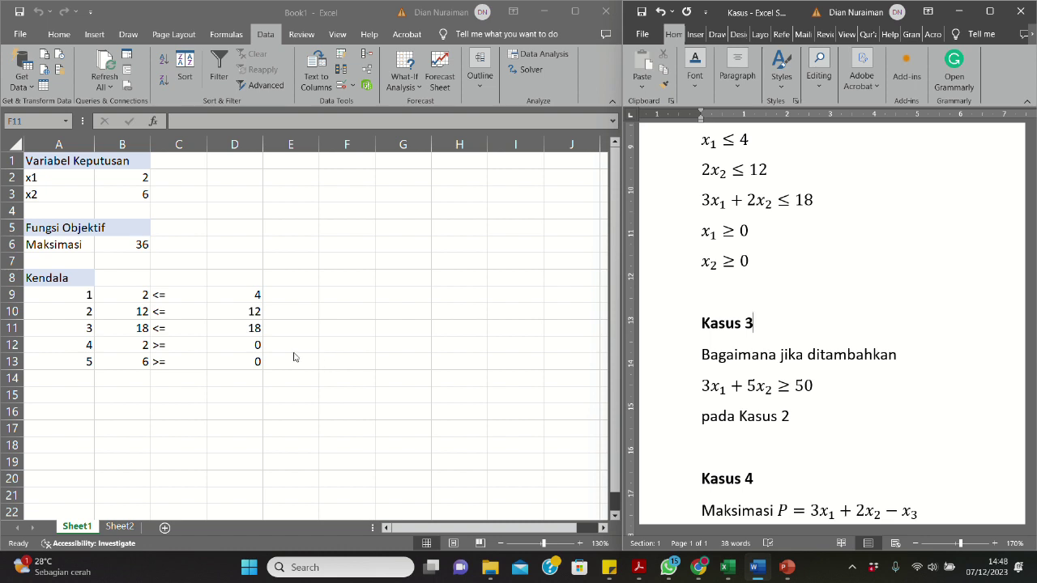
left_click(7, 345)
left_click(10, 345)
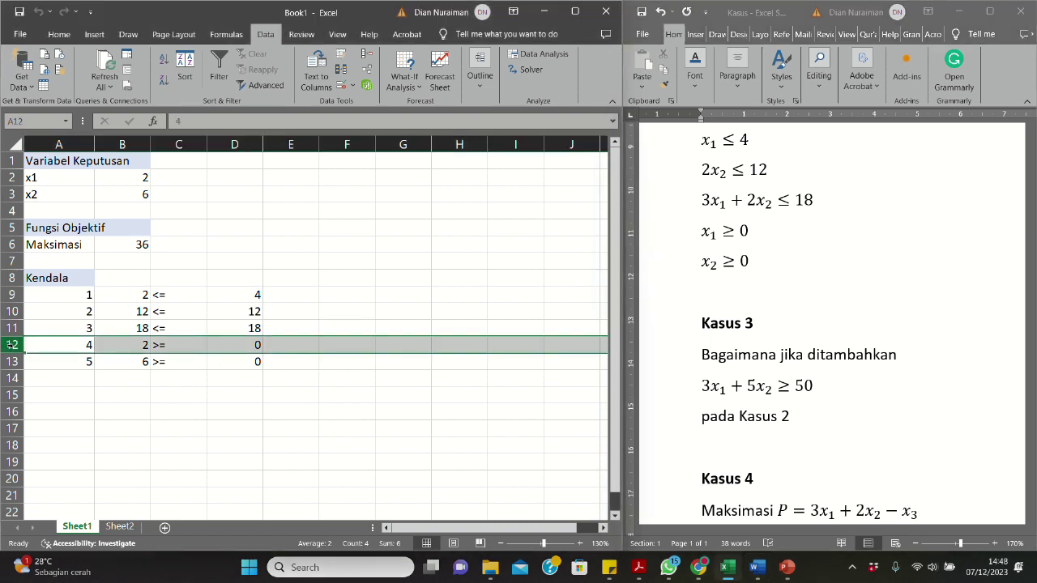
right_click(11, 346)
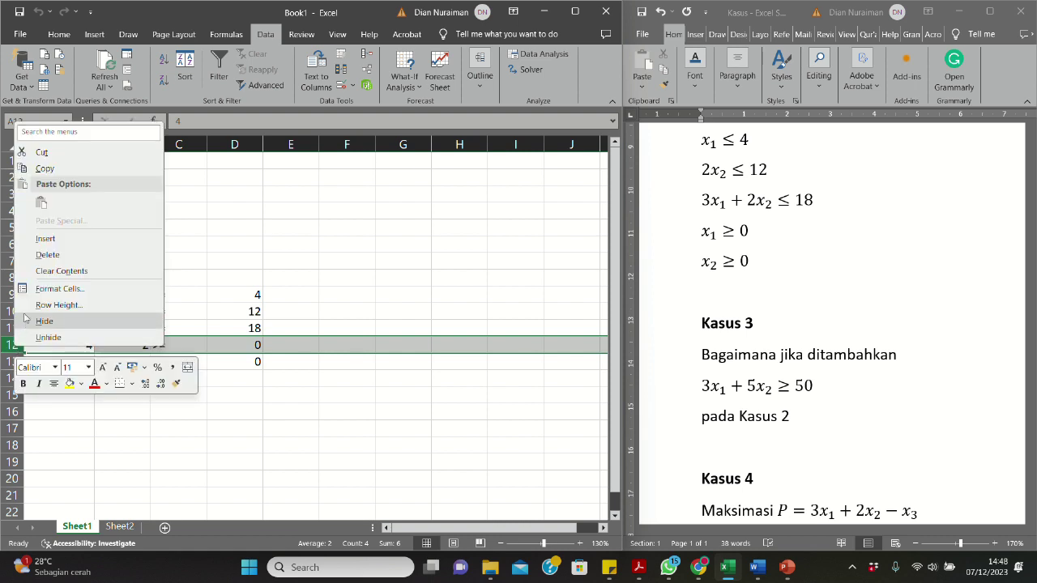
left_click(45, 238)
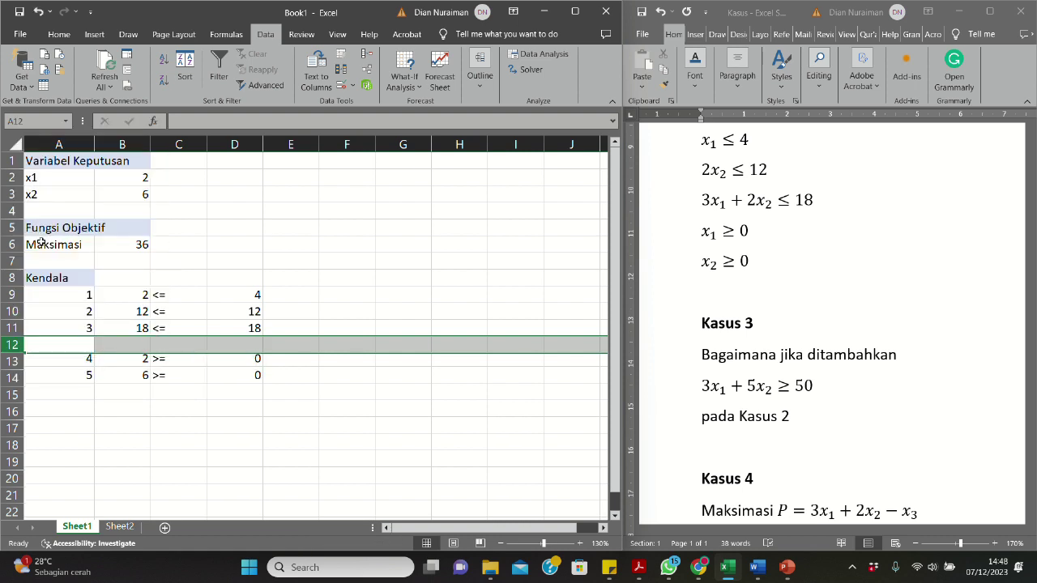
Number the new constraint 4 in A12 and renumber the two non-negativity constraints as 5 and 6
left_click(91, 344)
type("4")
key("Return")
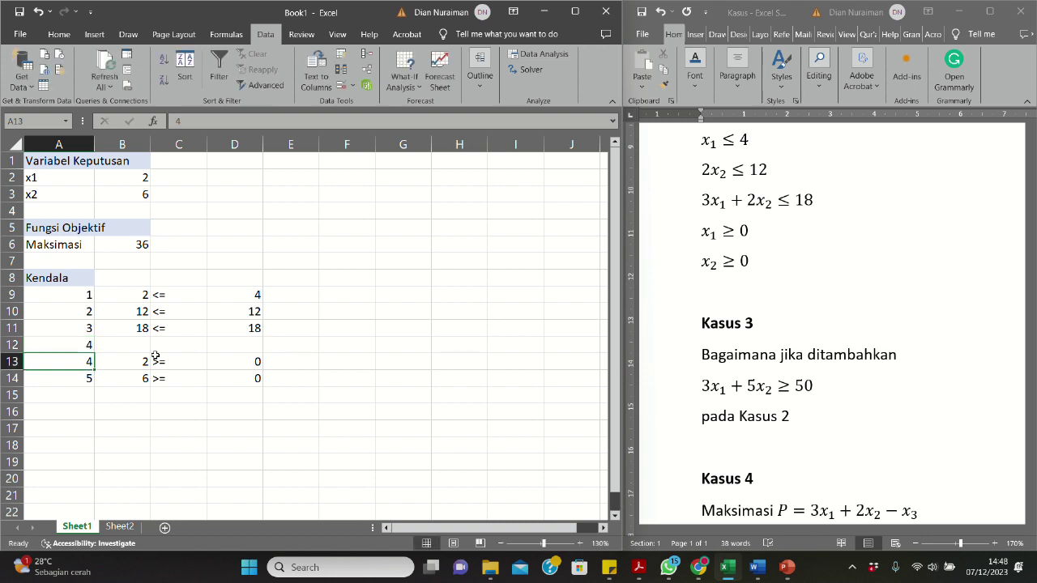
type("5")
key("Return")
type("5")
key("BackSpace")
type("6")
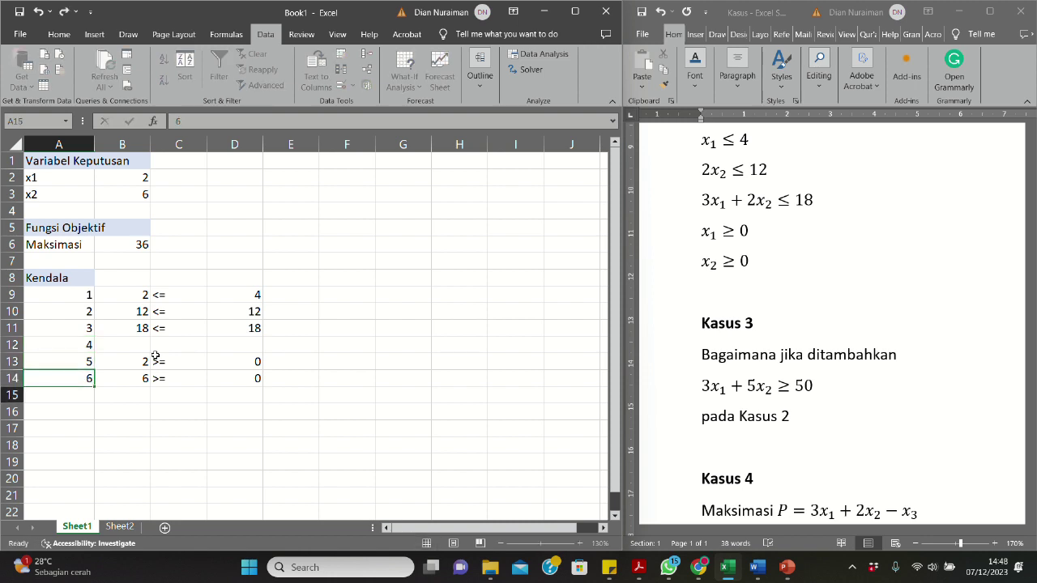
key("Return")
Enter the Kasus 3 constraint in row 12 with =3*B2+5*B3 in B12, >= in C12 and 50 in D12
key("Up")
key("Up")
key("Up")
key("Right")
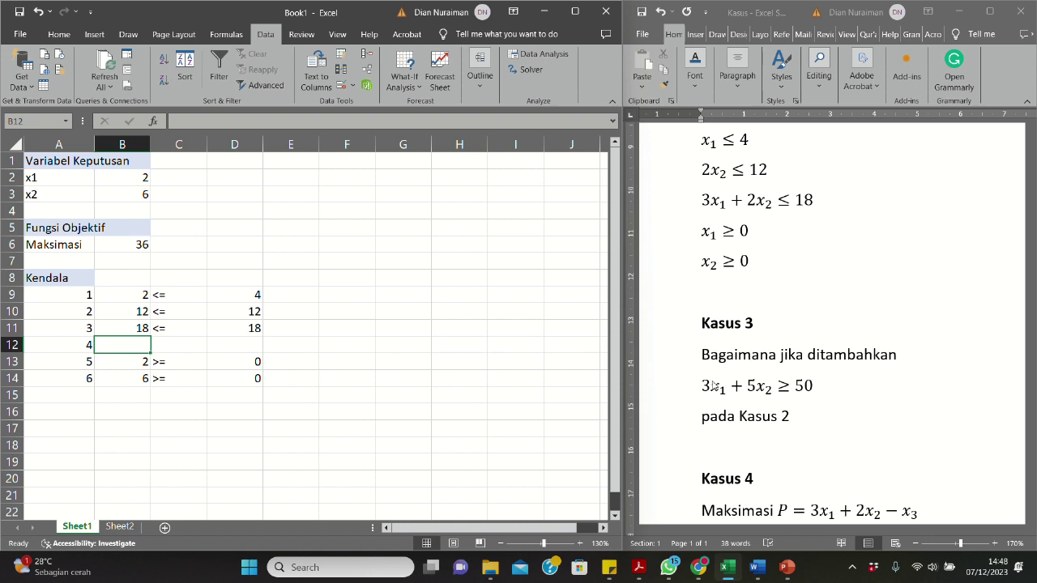
type("=3*")
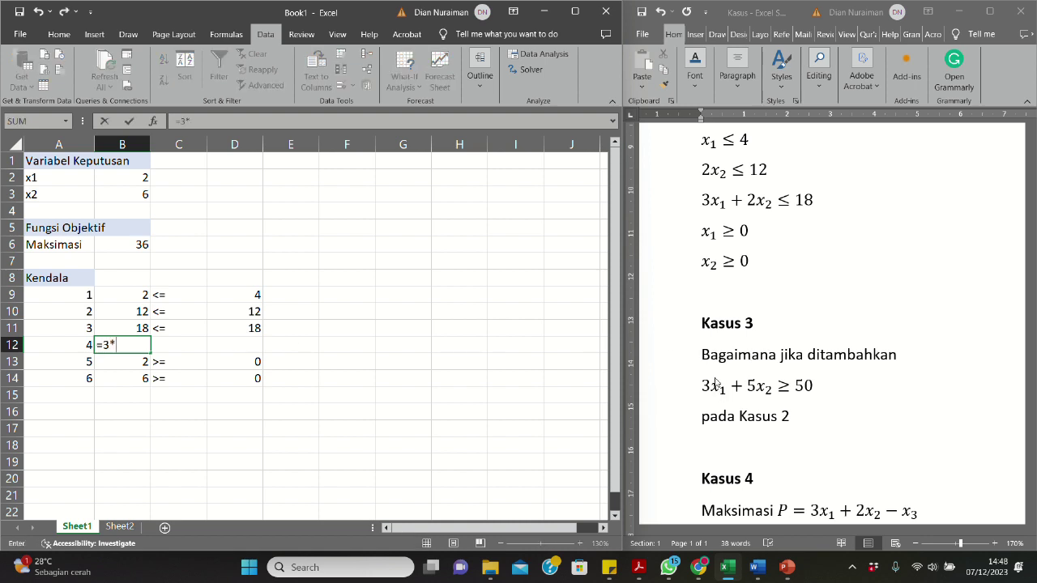
left_click(132, 185)
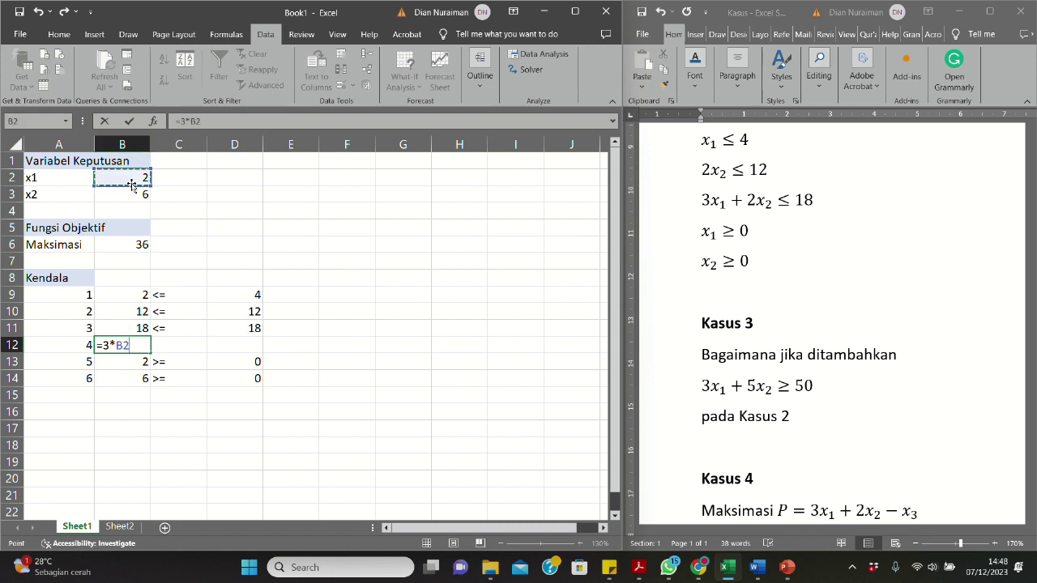
type("+5*")
left_click(133, 196)
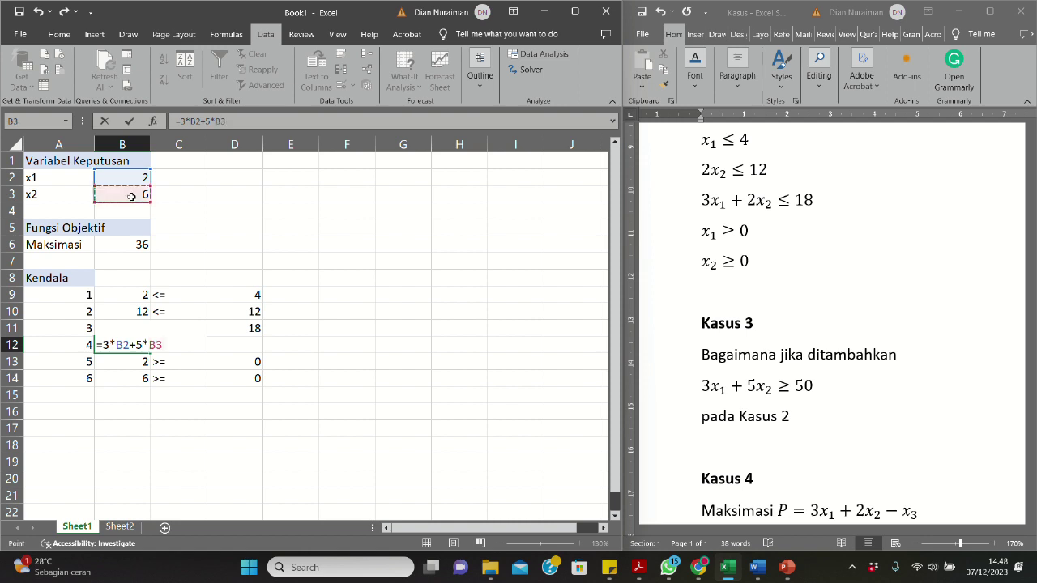
key("Tab")
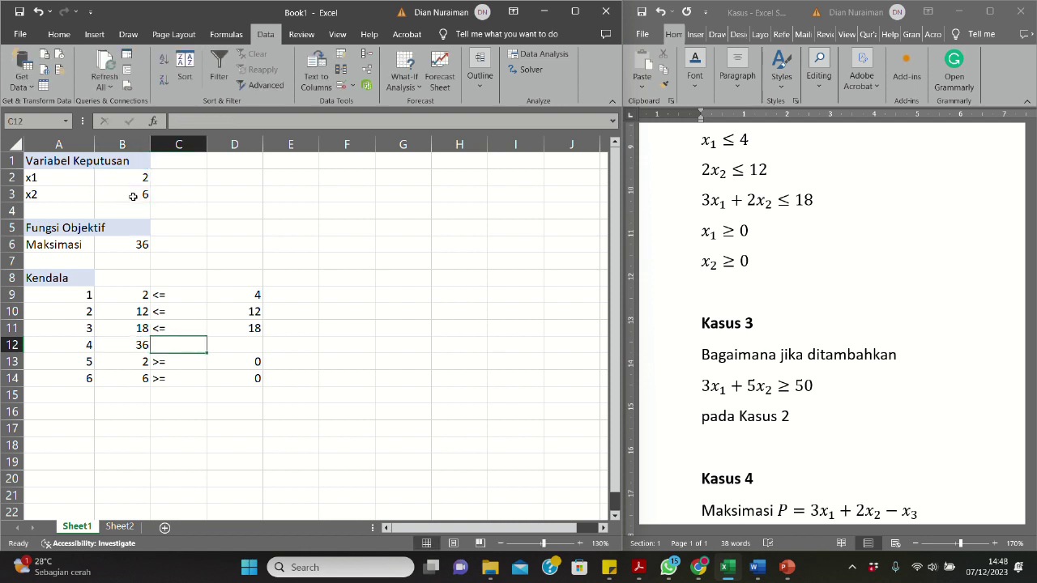
type(">=")
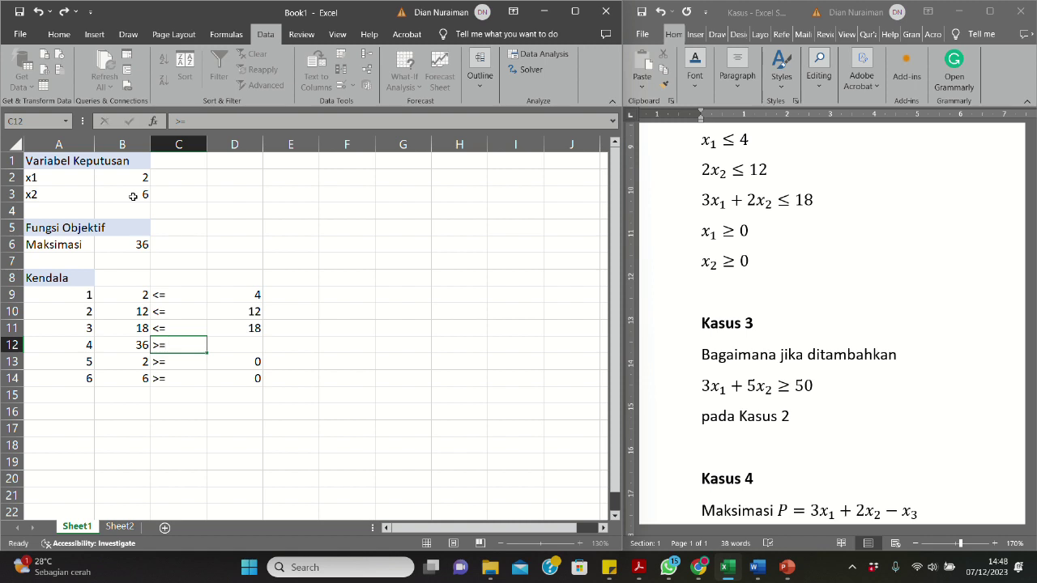
key("Tab")
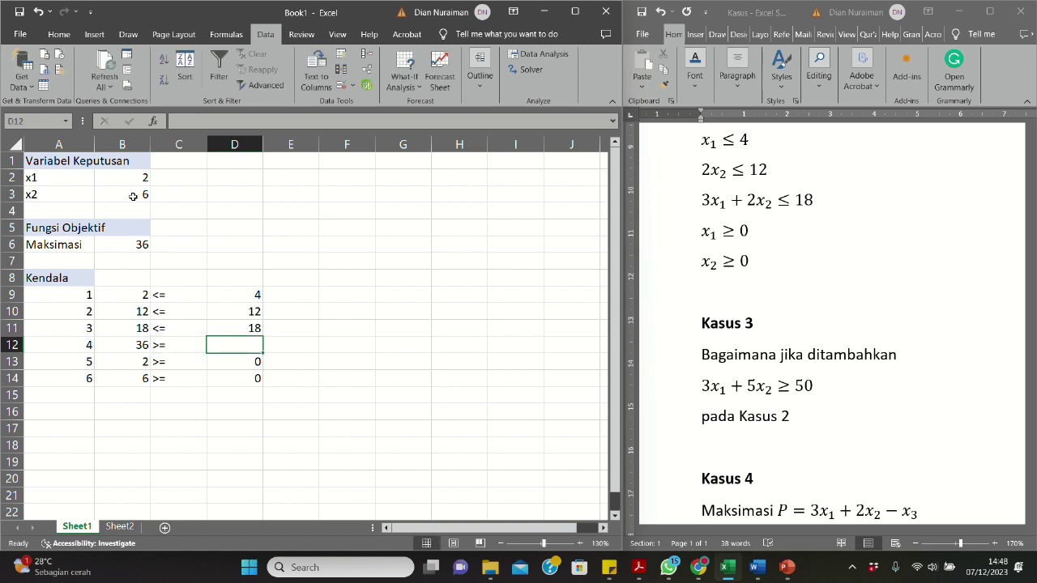
type("50")
key("Return")
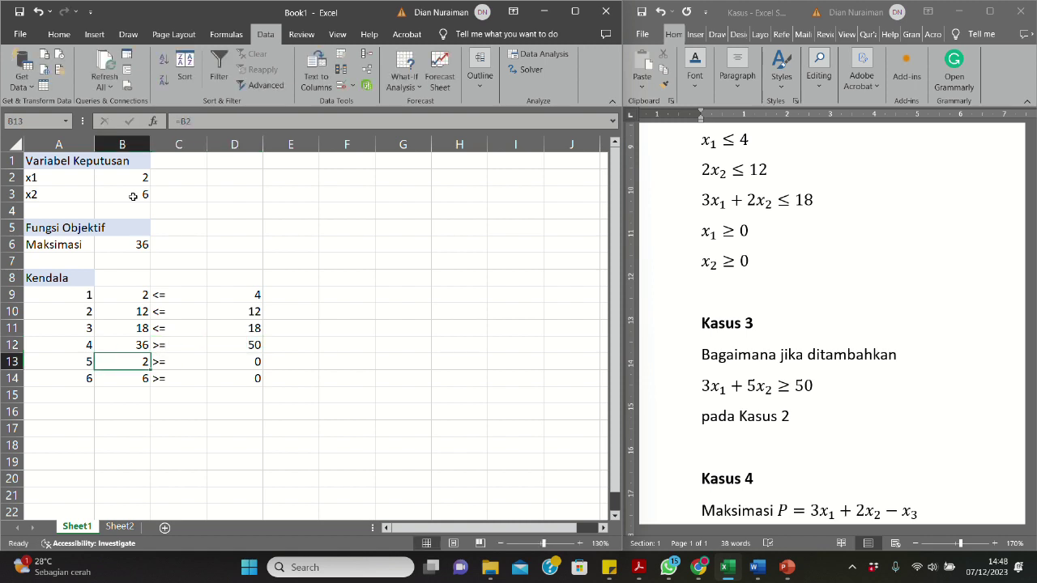
Reset the decision variables x1 and x2 in B2 and B3 to 0
left_click(142, 174)
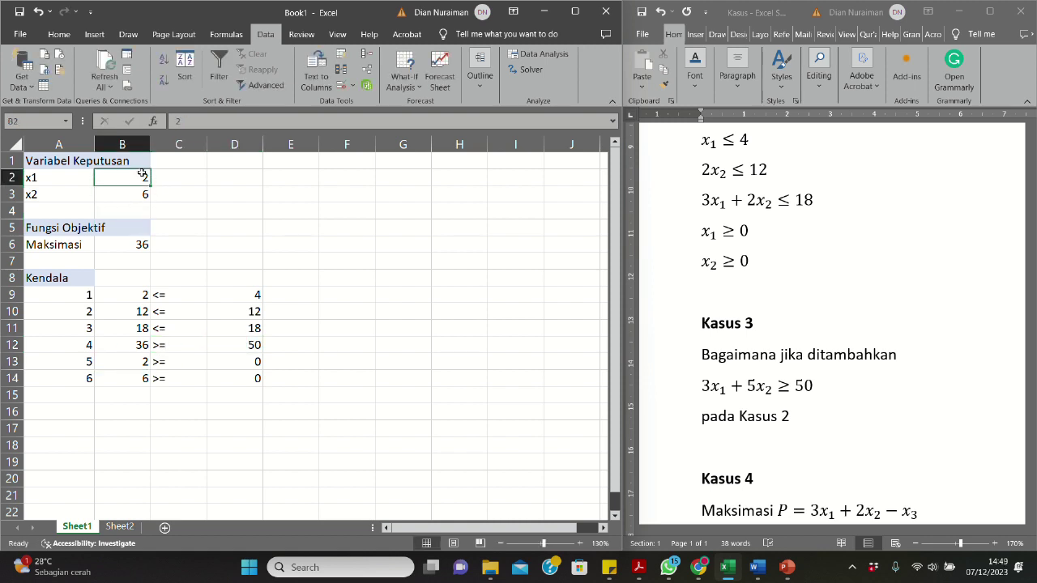
type("0")
key("Return")
type("0")
key("Return")
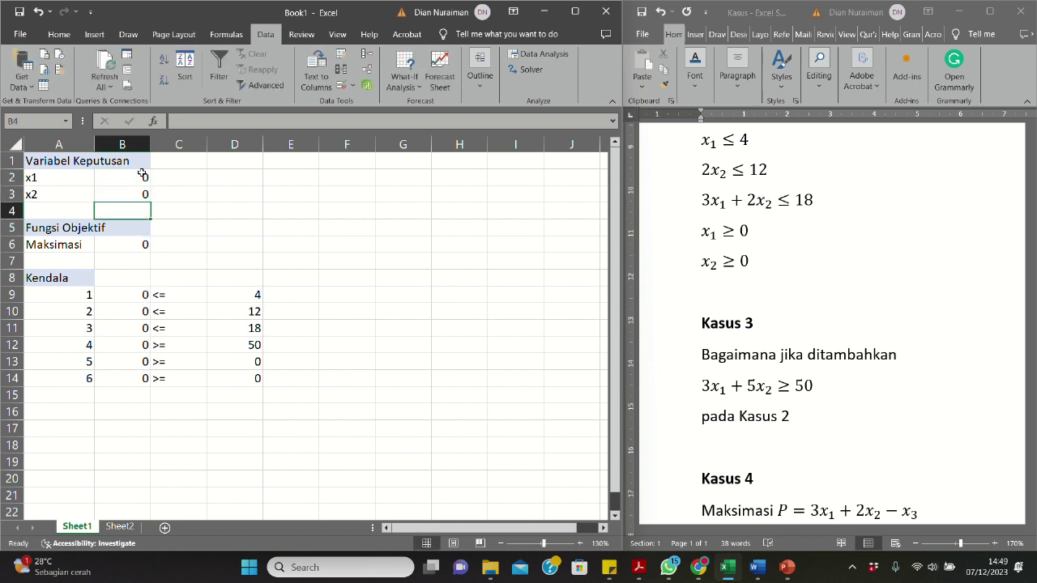
left_click(202, 204)
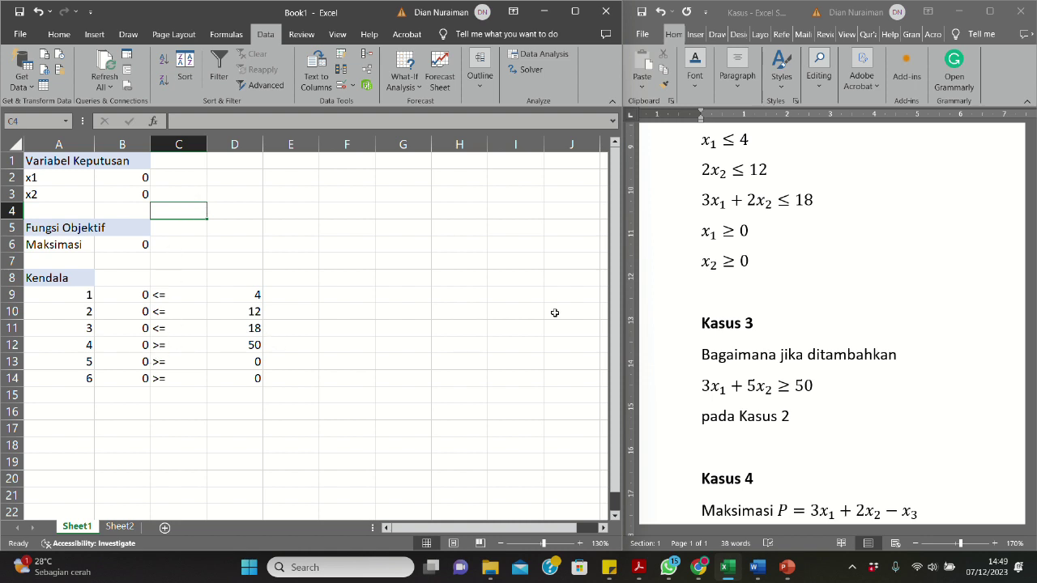
Open the Solver and check its objective, variable cells and existing constraints against Kasus 3
scroll(831, 317, "up", 1)
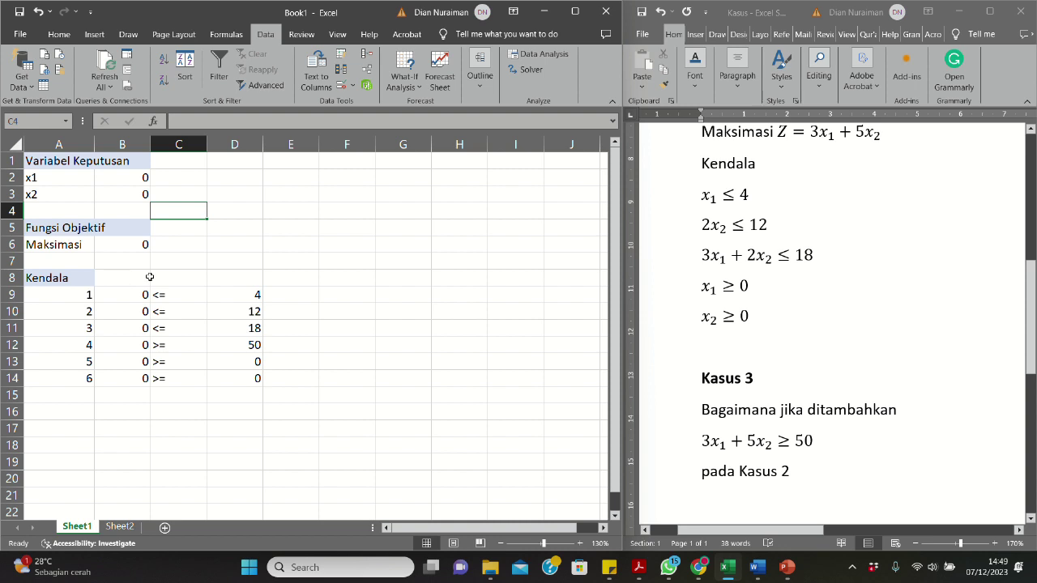
left_click(524, 71)
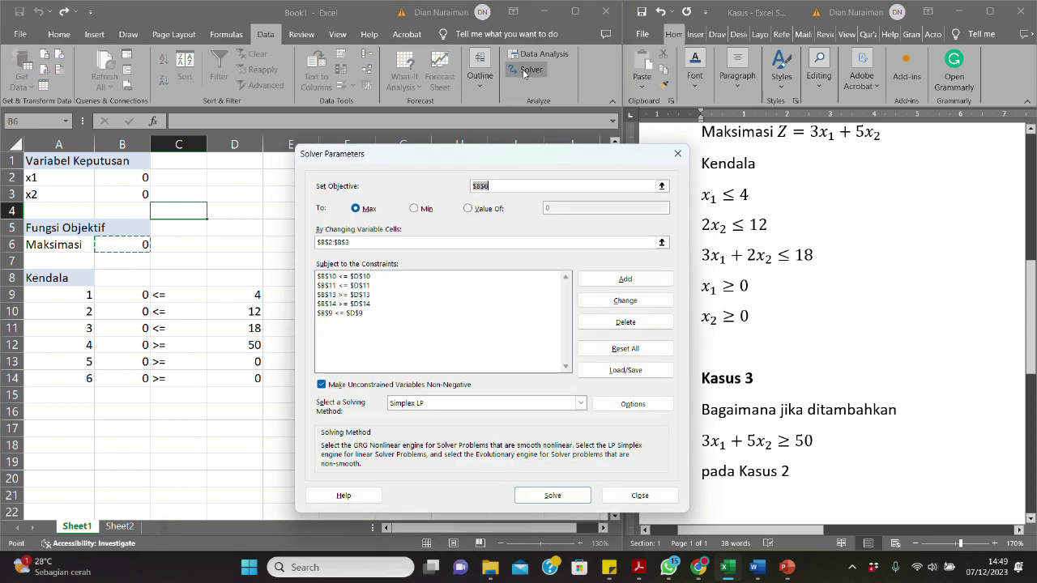
left_click(501, 188)
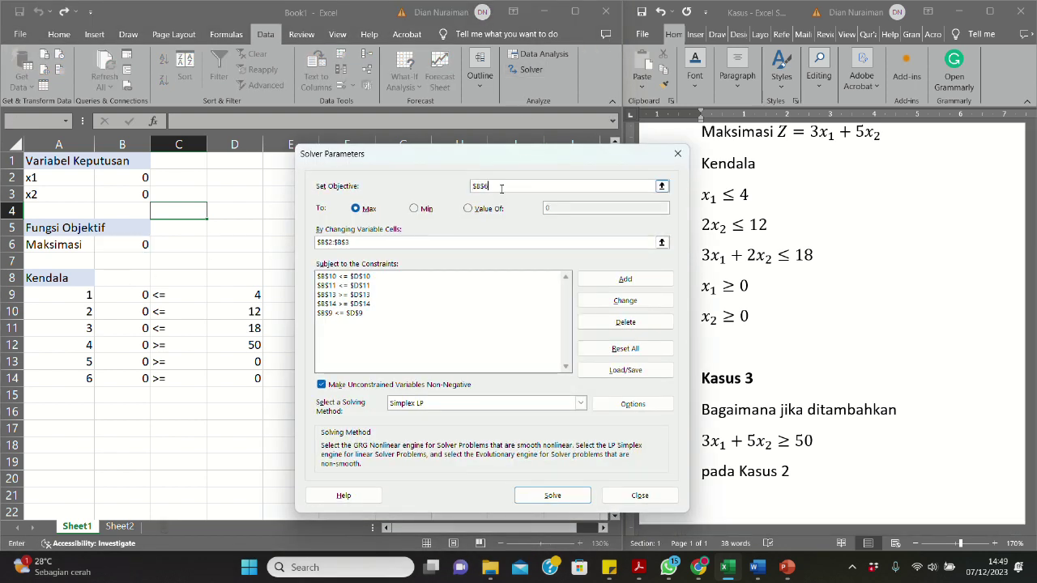
left_click(365, 241)
left_click(355, 314)
left_click(350, 276)
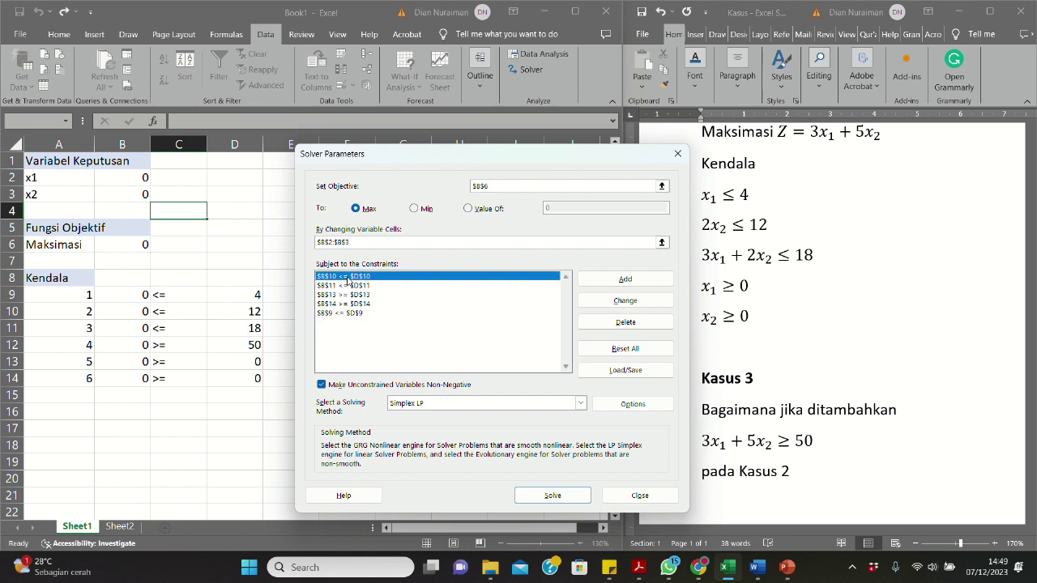
left_click(345, 286)
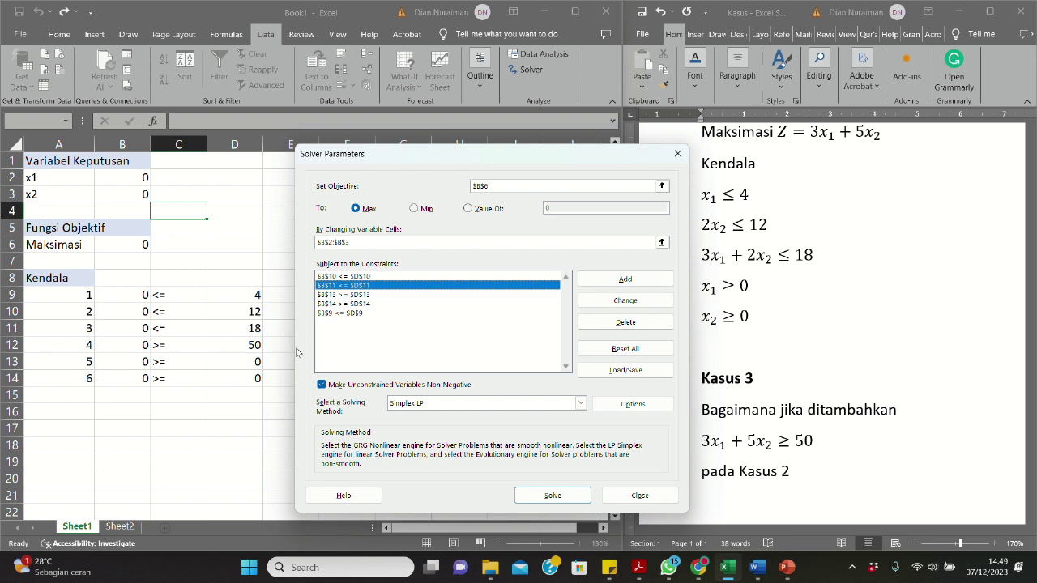
Add the constraint $B$12 >= $D$12 to the Solver and solve the model for the maximum with Simplex LP
left_click(598, 281)
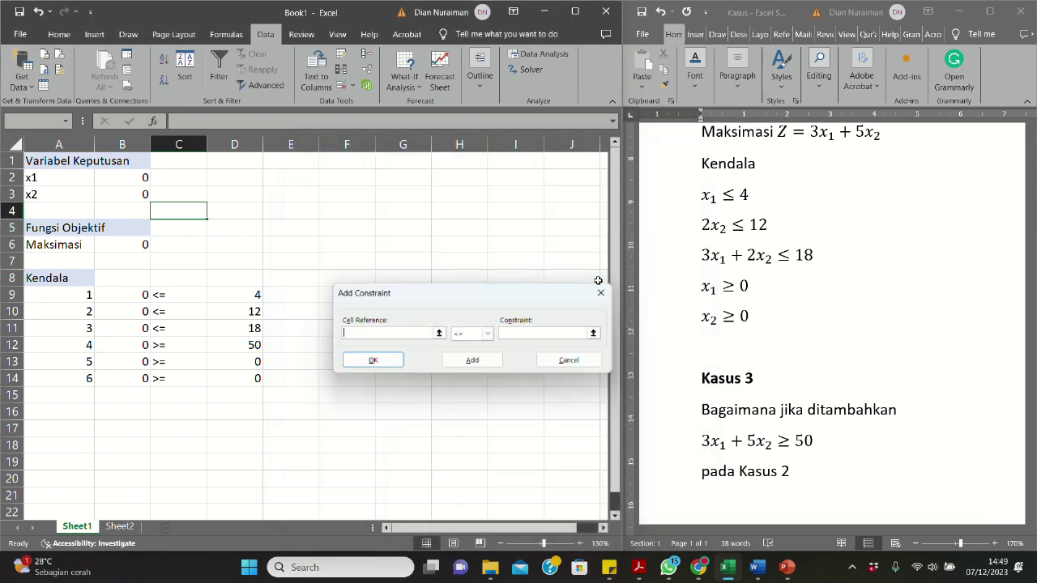
left_click(120, 345)
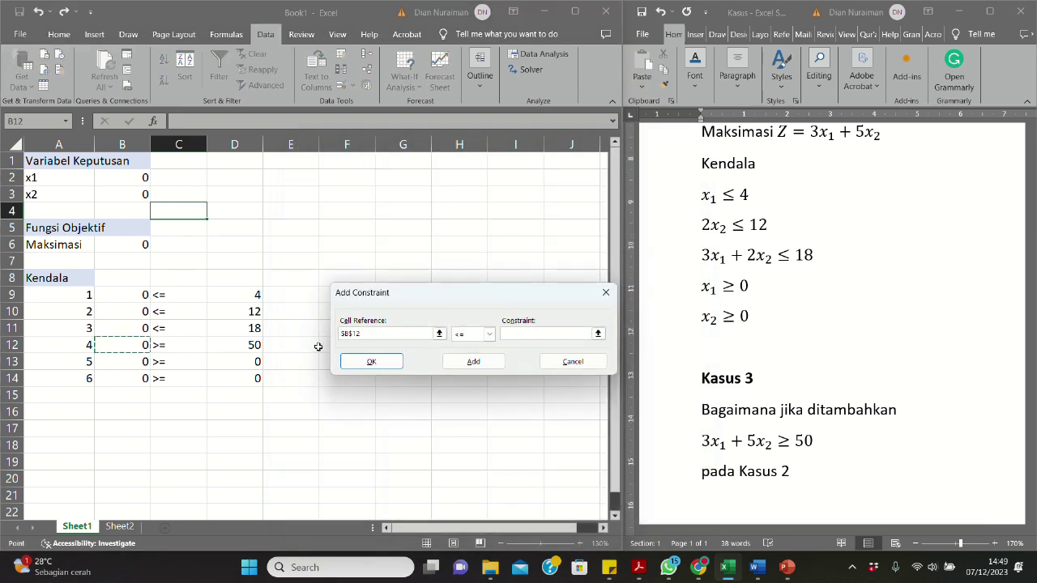
left_click(489, 334)
left_click(470, 367)
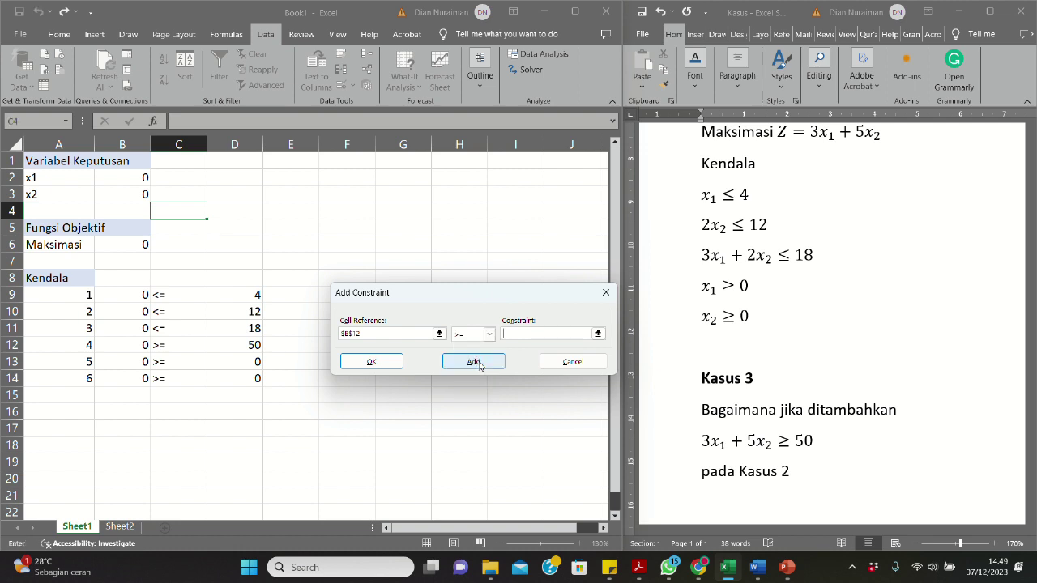
left_click(517, 334)
left_click(239, 347)
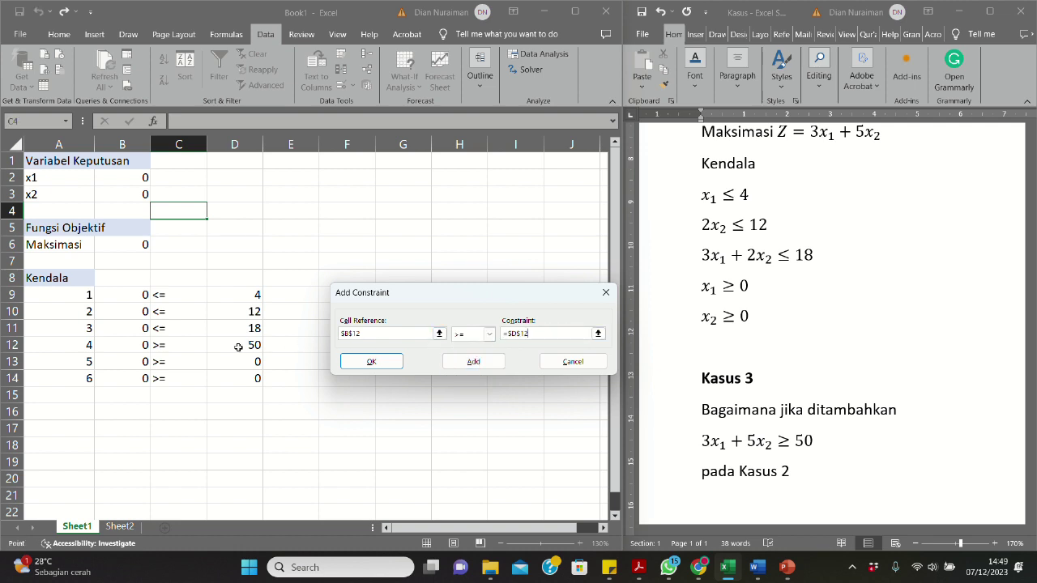
left_click(372, 362)
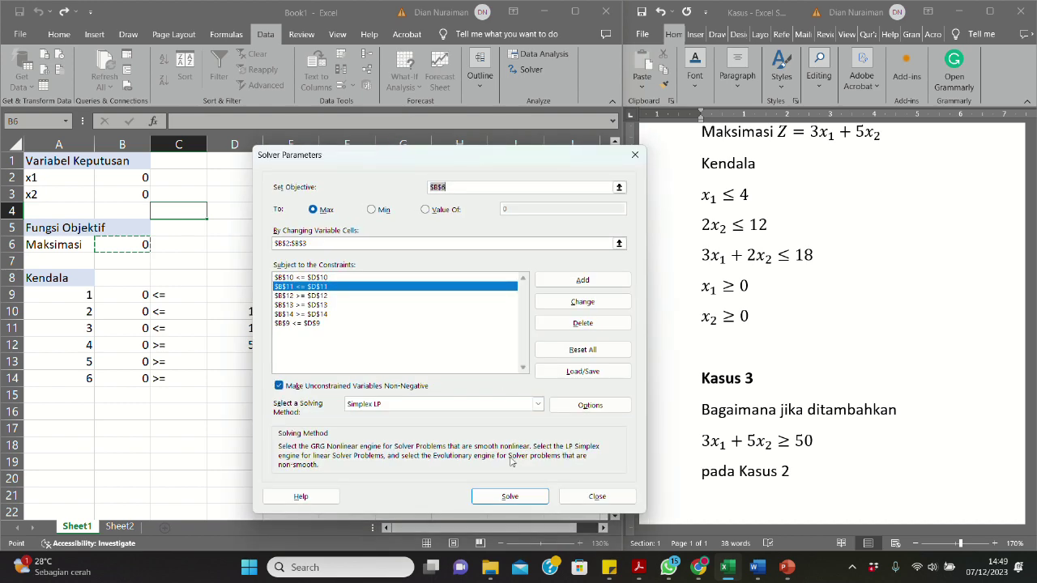
left_click(525, 498)
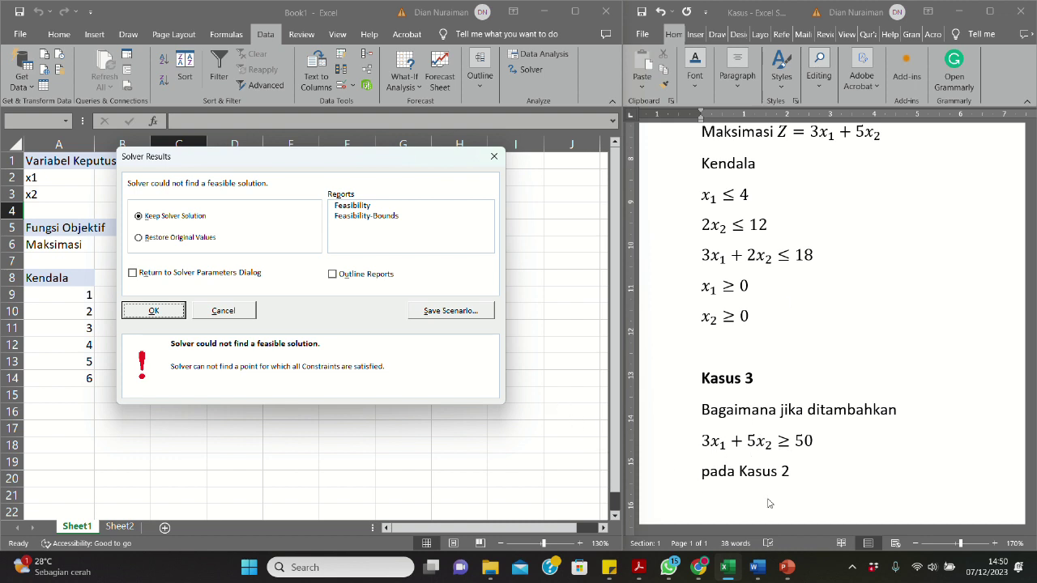
Switch to the Pemrograman Linear presentation in PowerPoint and browse onward from the Metode Grafik slide to the Model Standar Pemrograman Linear slides
left_click(789, 568)
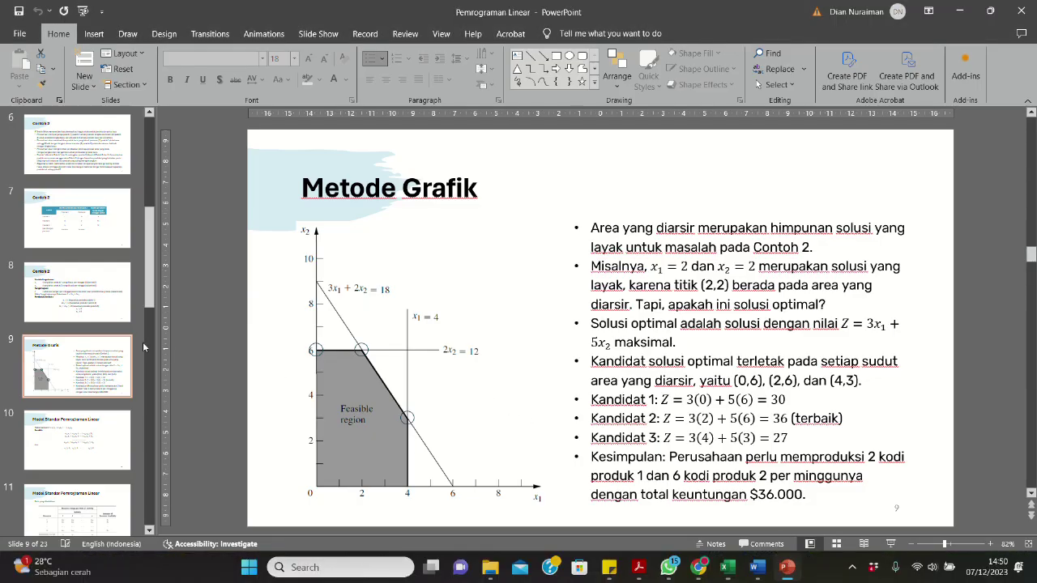
left_click(80, 430)
scroll(80, 432, "down", 1)
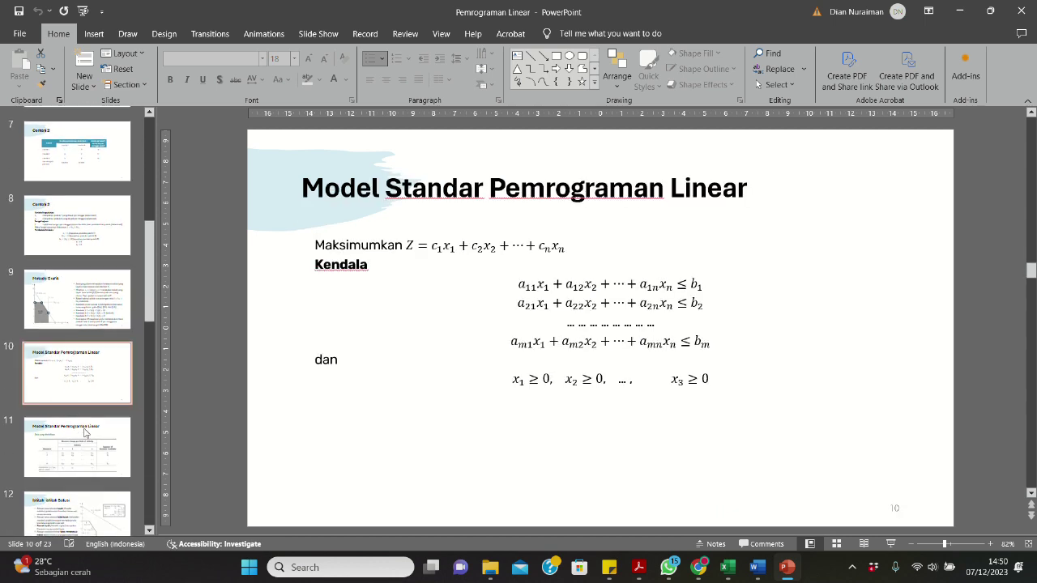